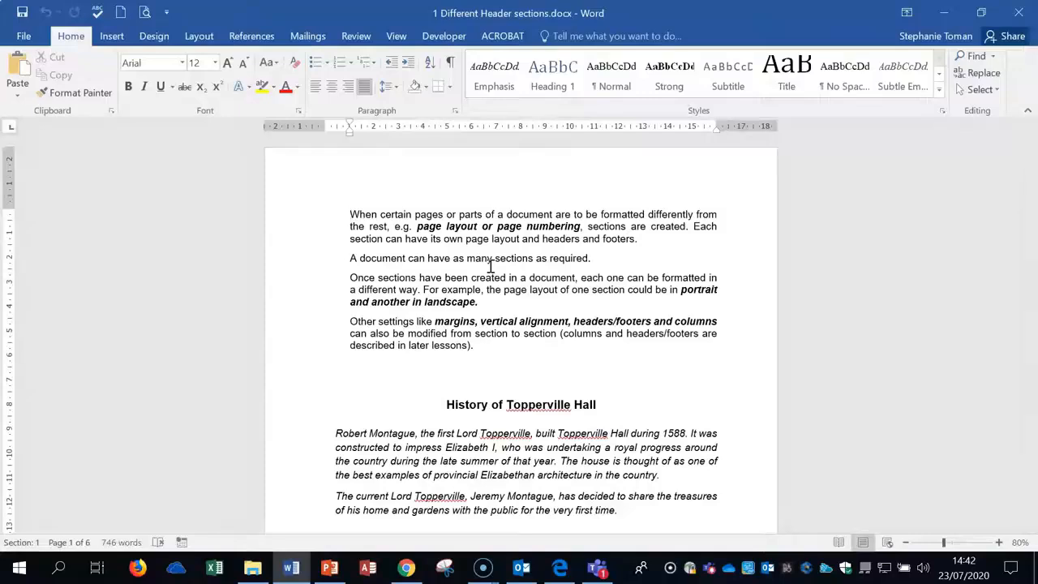
Enter the sample text "gygyggyg" in the Section 1 header and check whether it appears on the following pages.
double_click(363, 173)
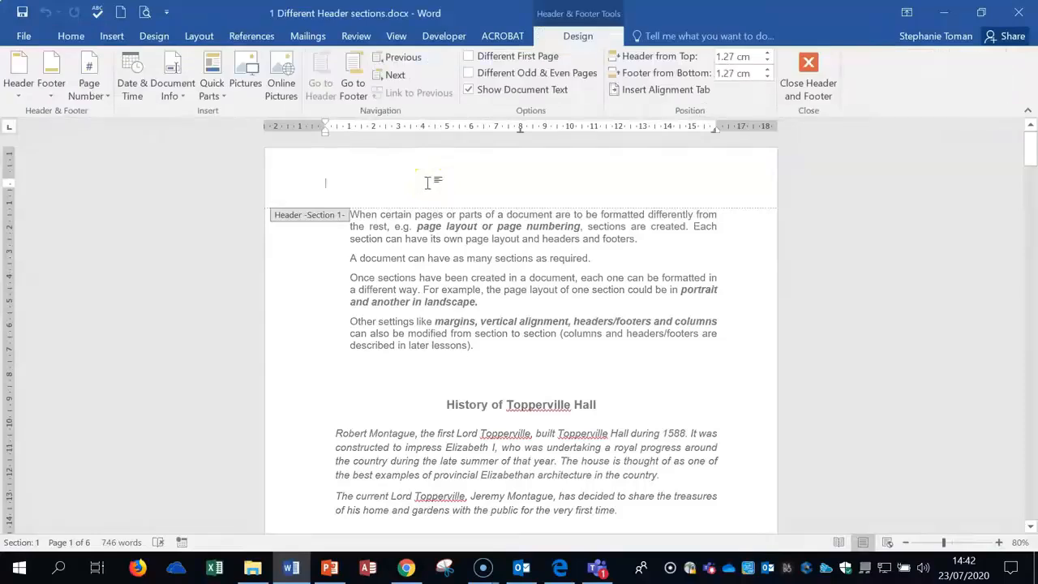
type("gygyggyg")
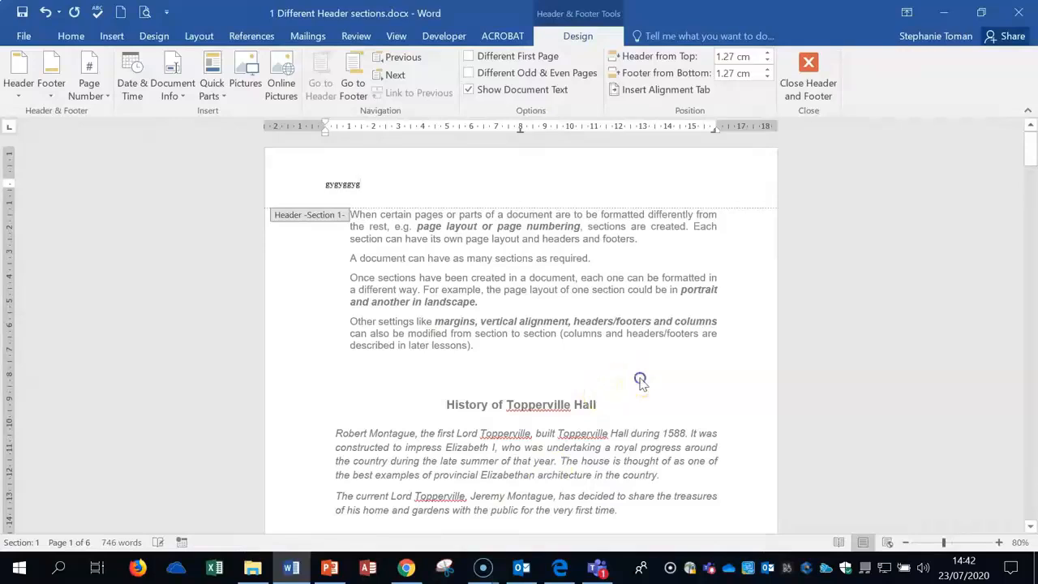
double_click(640, 378)
scroll(640, 378, "down", 15)
left_click(359, 295)
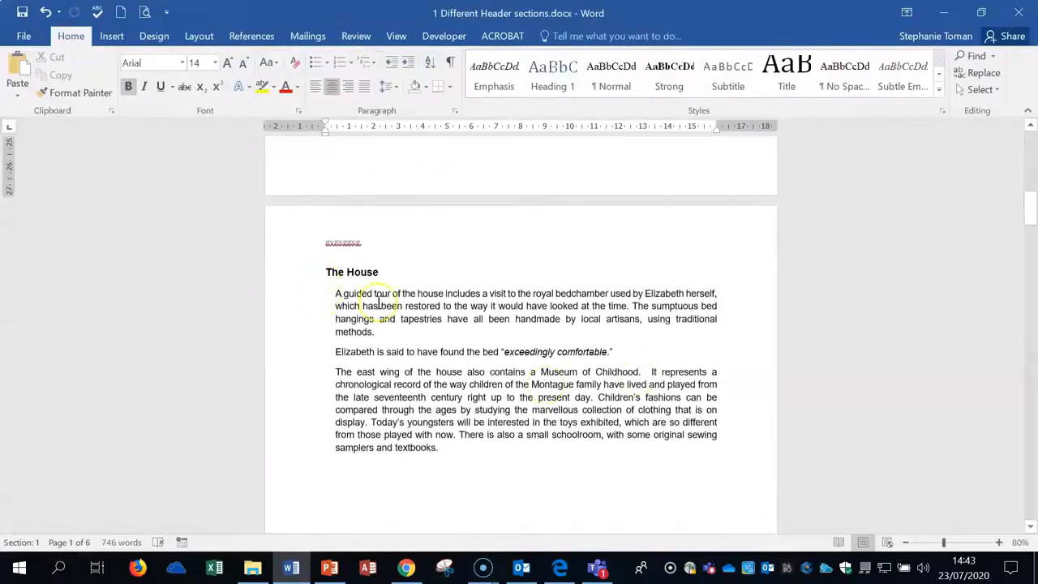
scroll(433, 309, "down", 15)
scroll(491, 326, "up", 15)
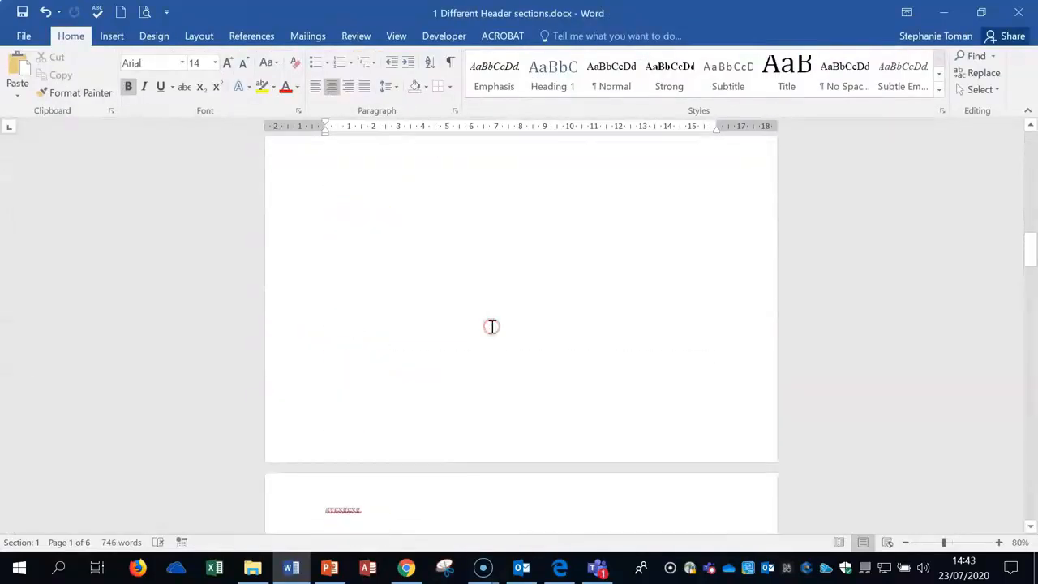
scroll(489, 328, "up", 3)
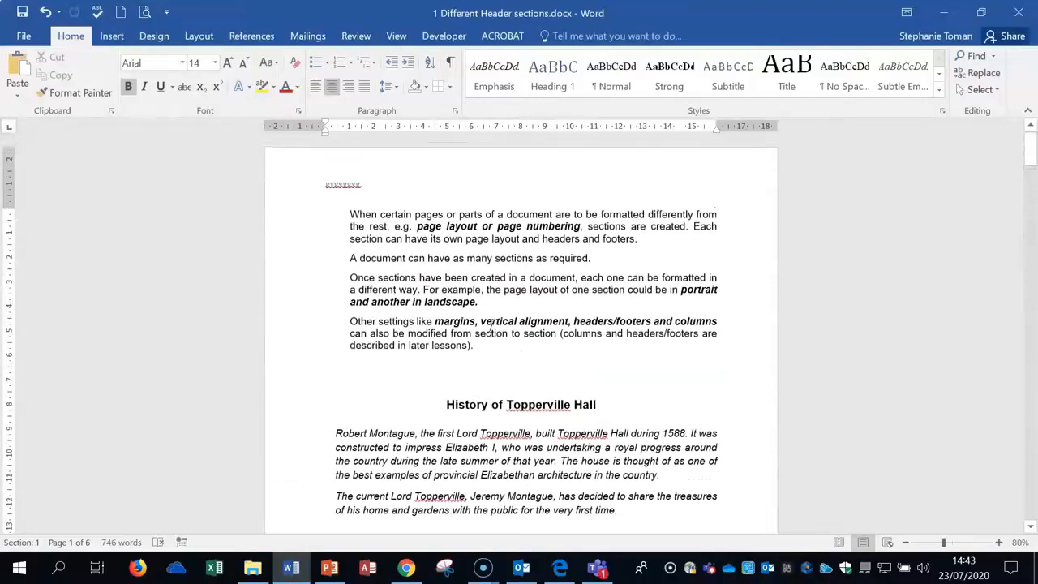
Delete the sample text from the Section 1 header and return to the document body.
double_click(351, 189)
left_click_drag(324, 184, 437, 175)
key("Delete")
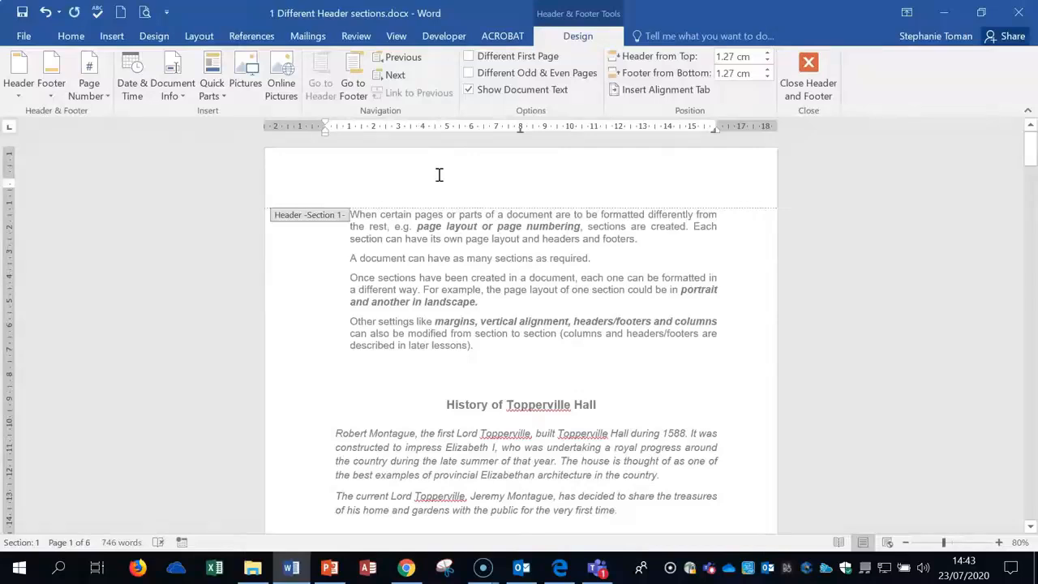
double_click(545, 348)
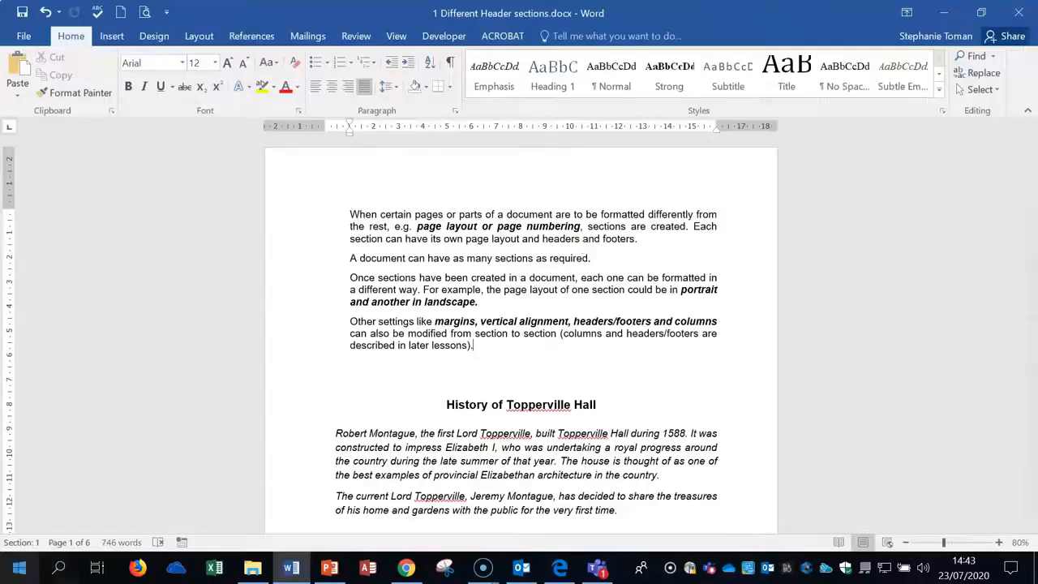
Check that Section display is enabled for the status bar, and go directly to section 3 of the document.
right_click(25, 542)
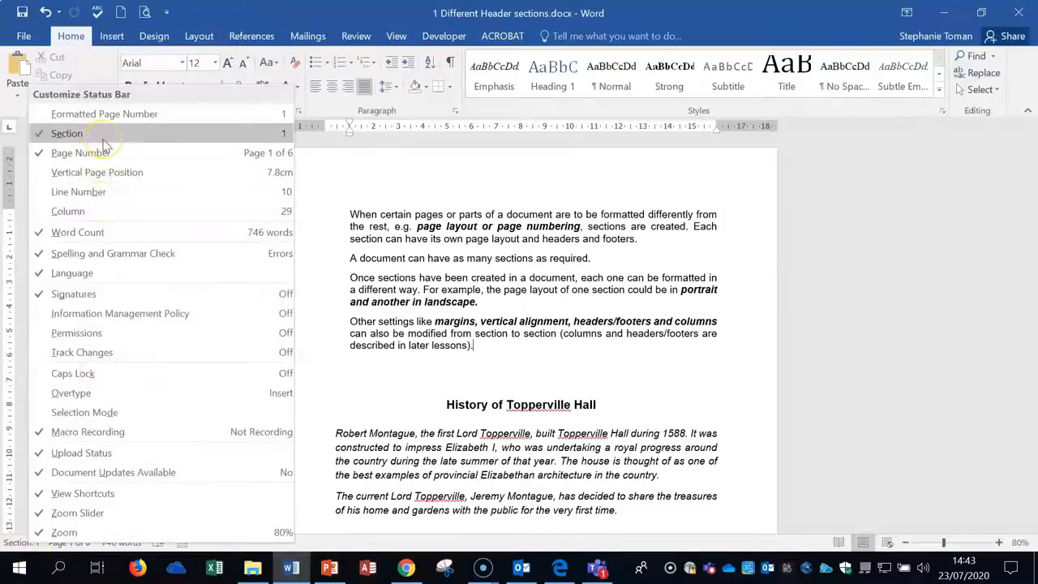
left_click(841, 248)
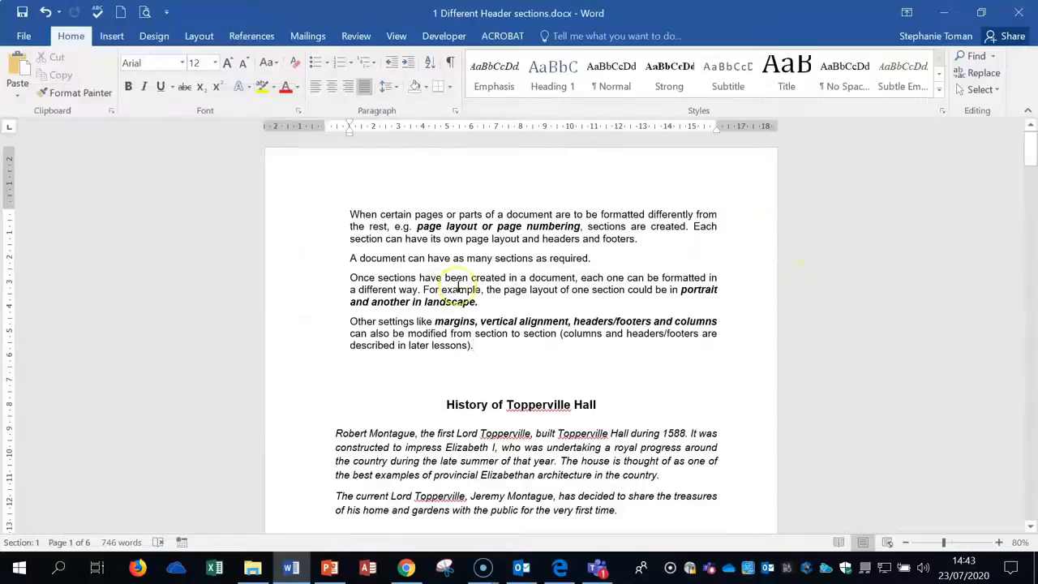
key("ctrl+g")
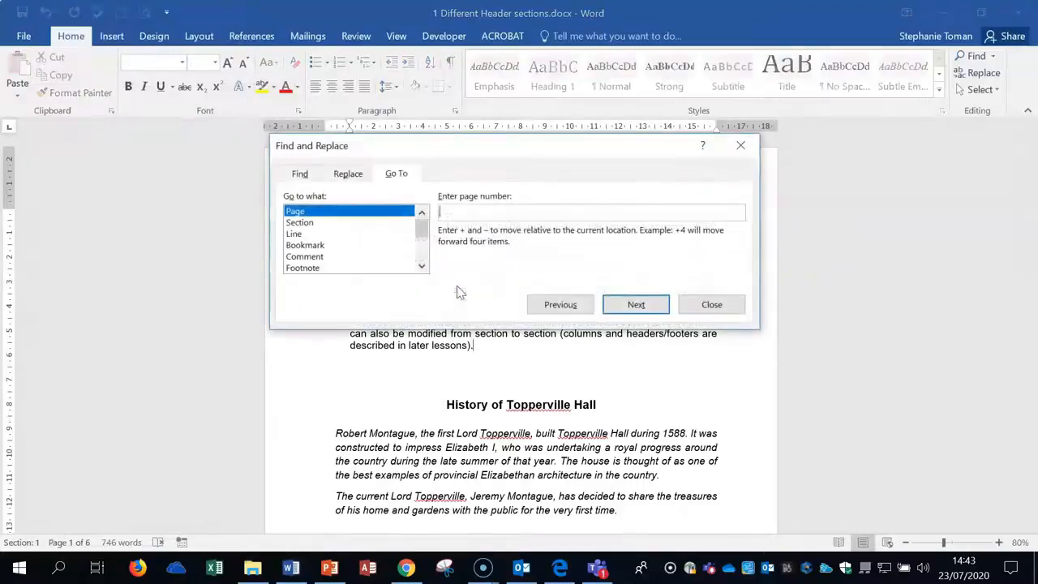
left_click(299, 222)
left_click(459, 212)
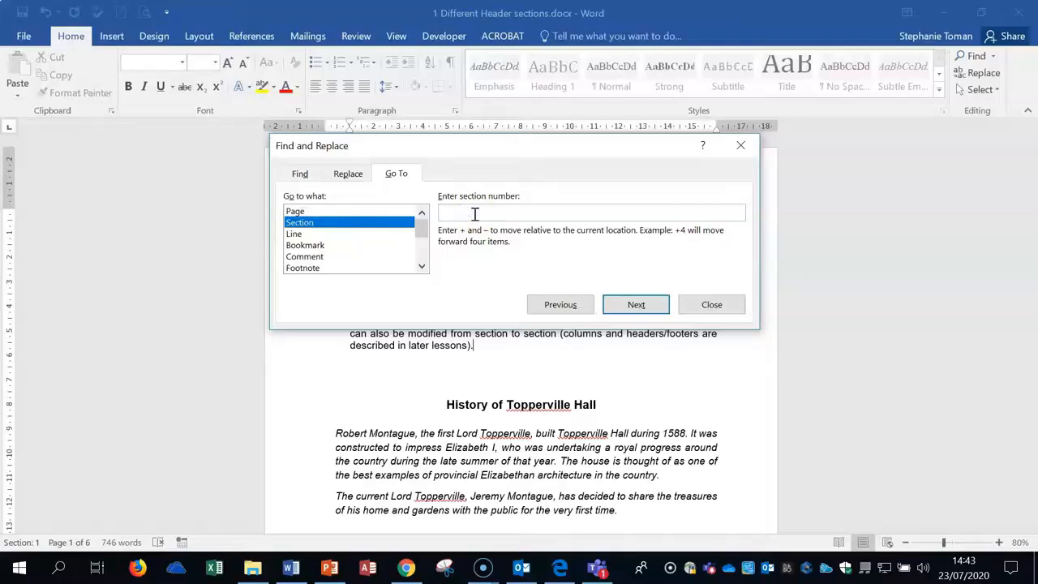
type("3")
left_click(636, 304)
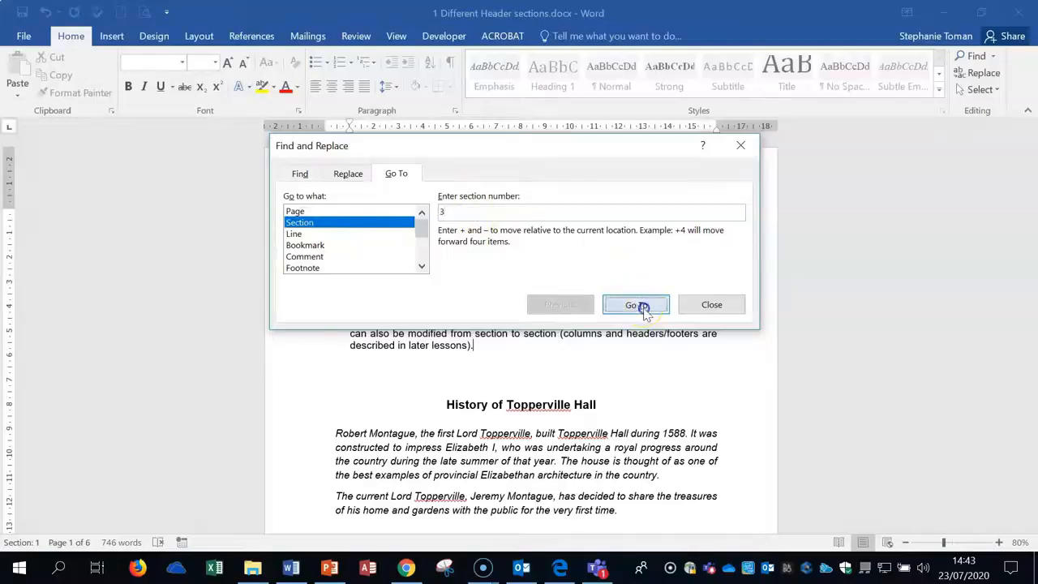
left_click(711, 303)
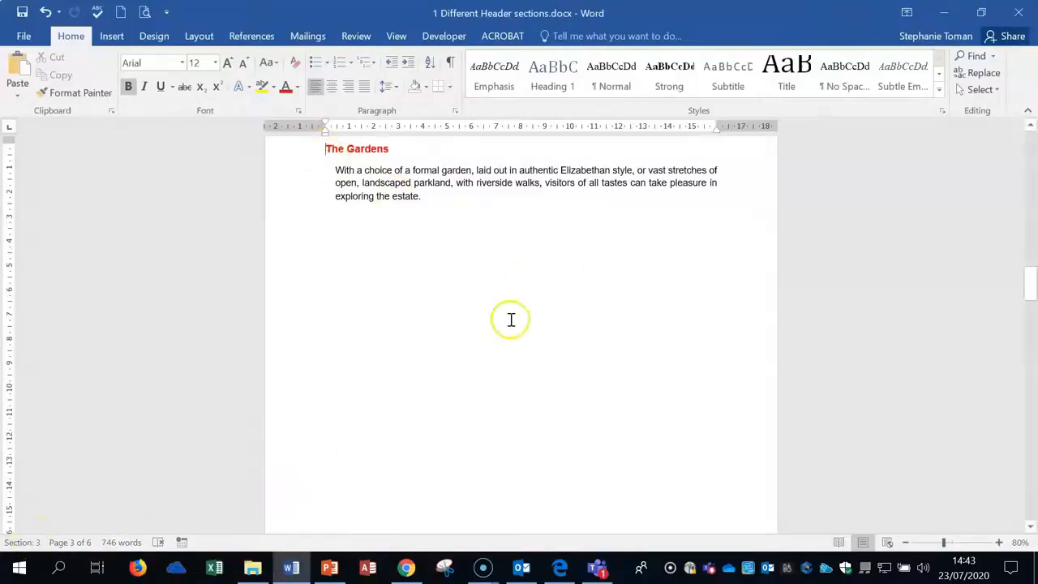
Go directly to page 1 of the document and close the Go To dialog.
key("ctrl+g")
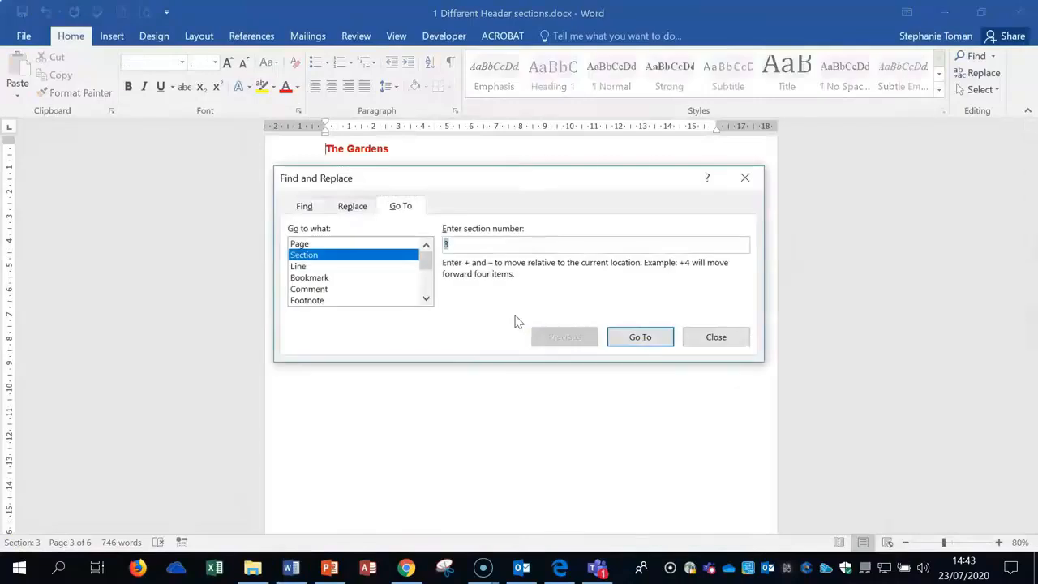
left_click(400, 247)
left_click(451, 244)
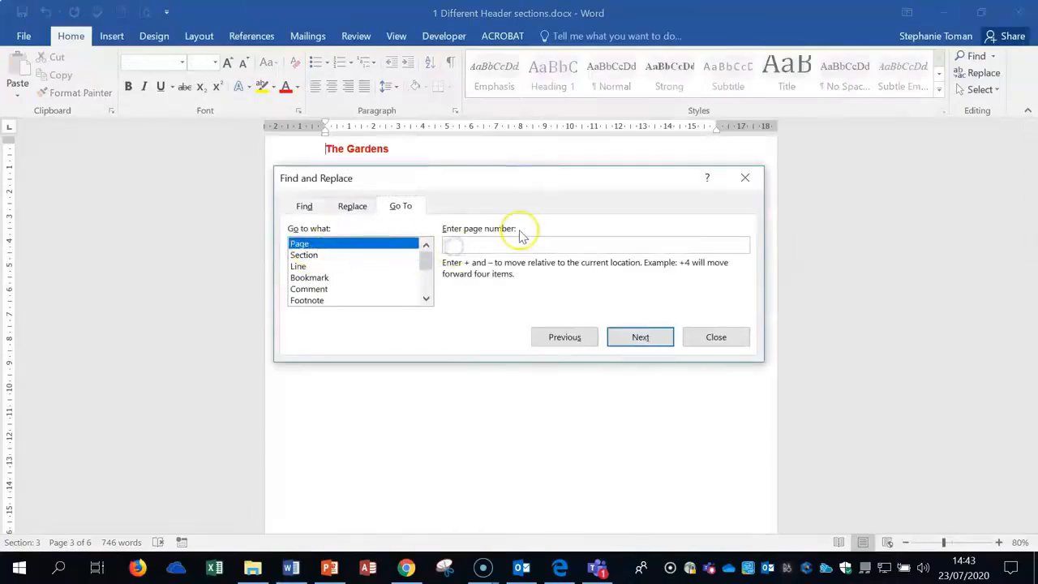
type("1")
left_click(640, 336)
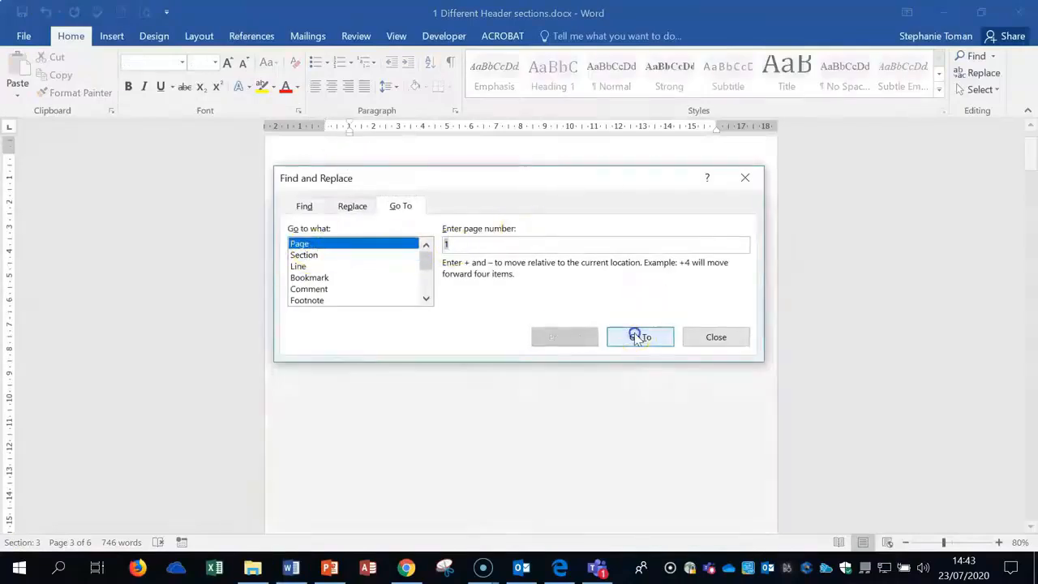
left_click(717, 336)
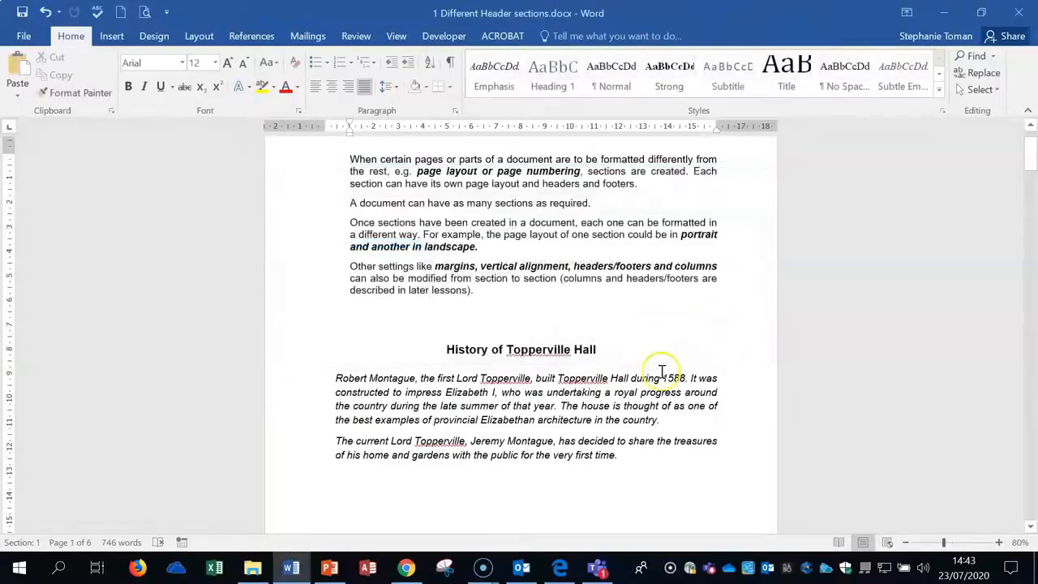
Show paragraph marks and hidden formatting symbols, and examine the section breaks ending the first two pages.
left_click(612, 205)
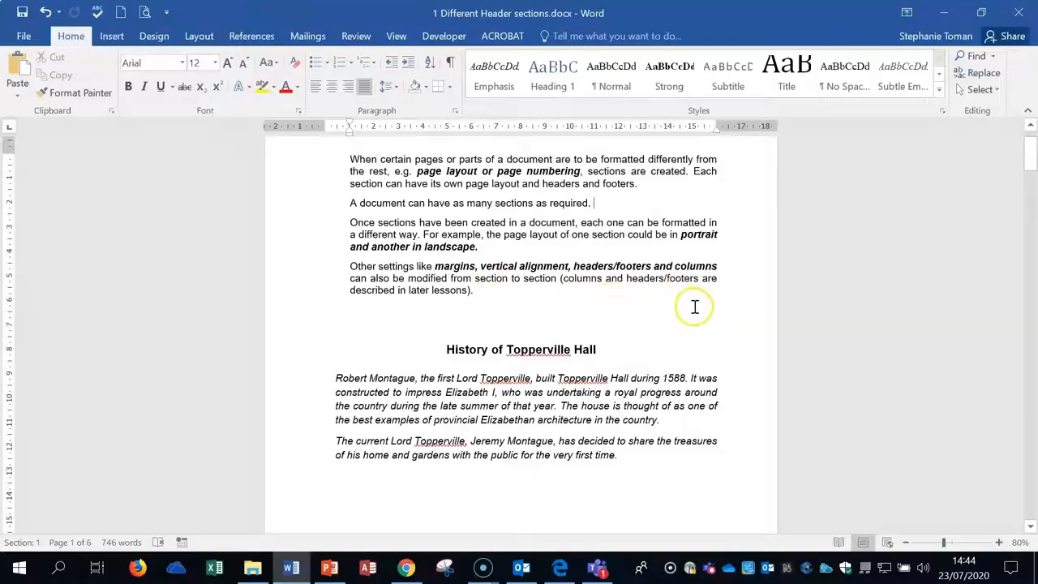
scroll(695, 306, "up", 2)
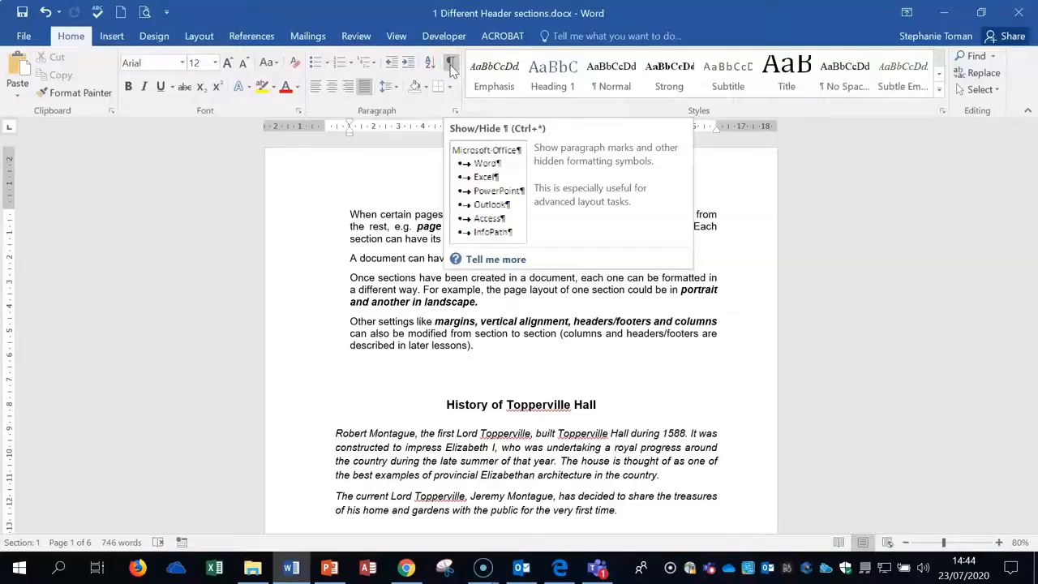
left_click(451, 69)
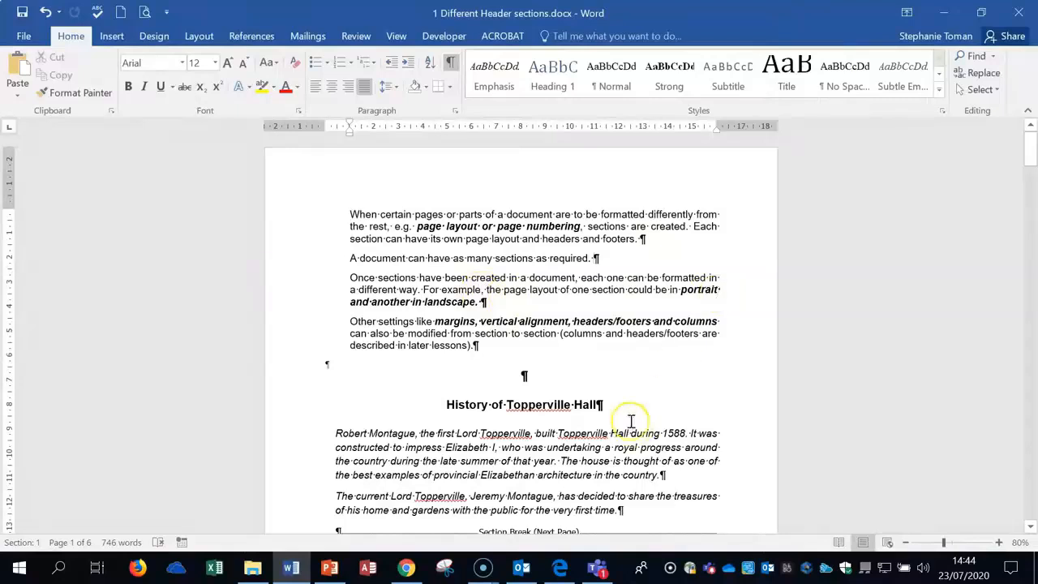
scroll(656, 391, "down", 3)
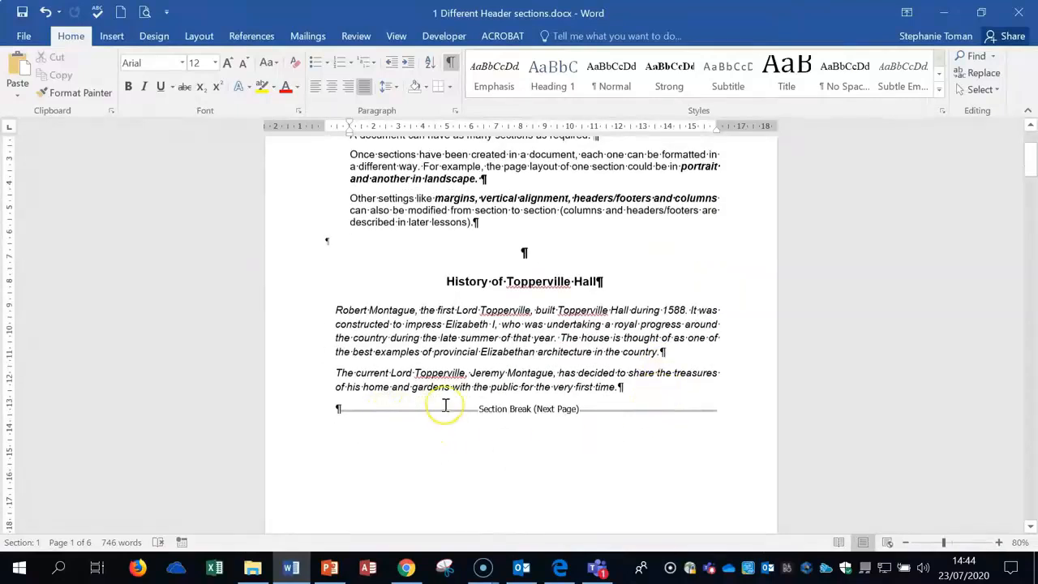
scroll(518, 338, "down", 15)
scroll(520, 339, "down", 1)
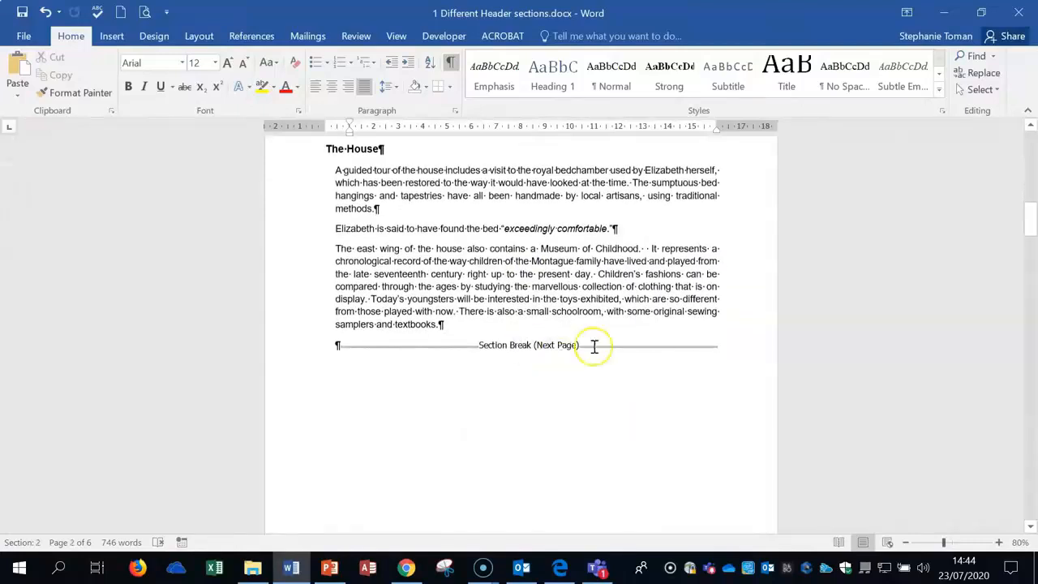
Review the available page break and section break types without inserting one.
left_click(199, 36)
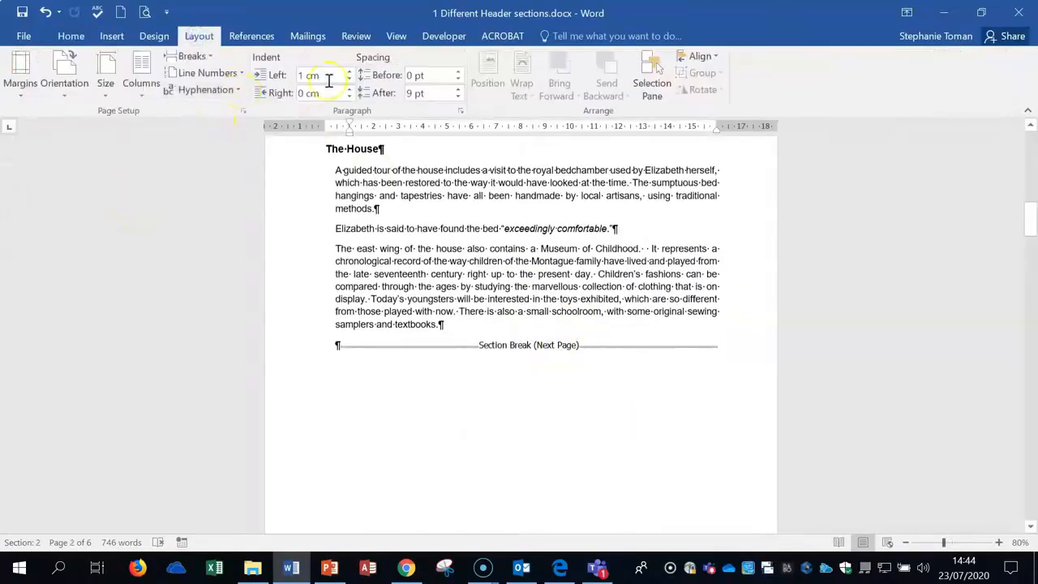
left_click(209, 56)
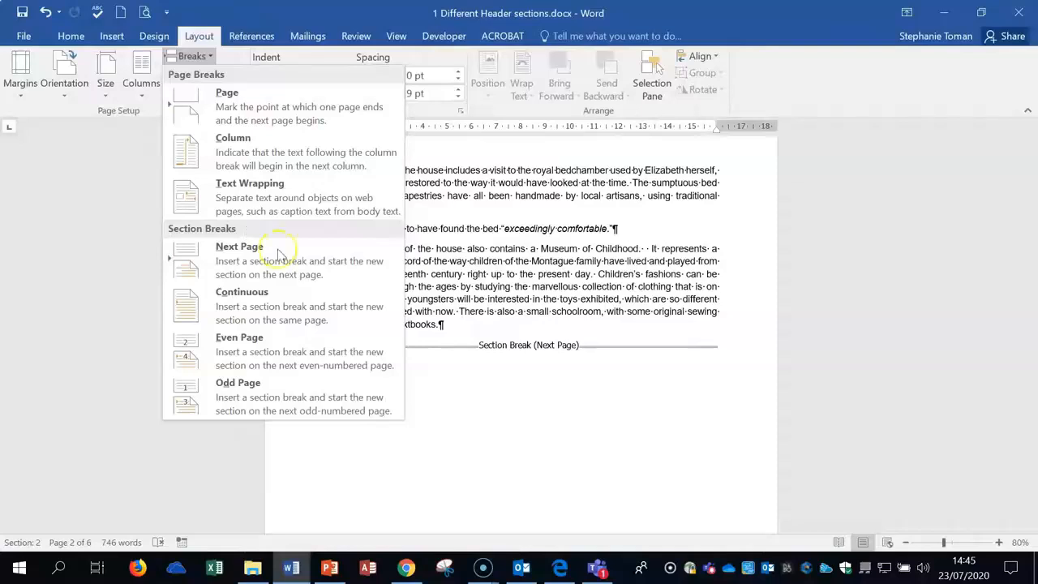
left_click(530, 416)
left_click(485, 438)
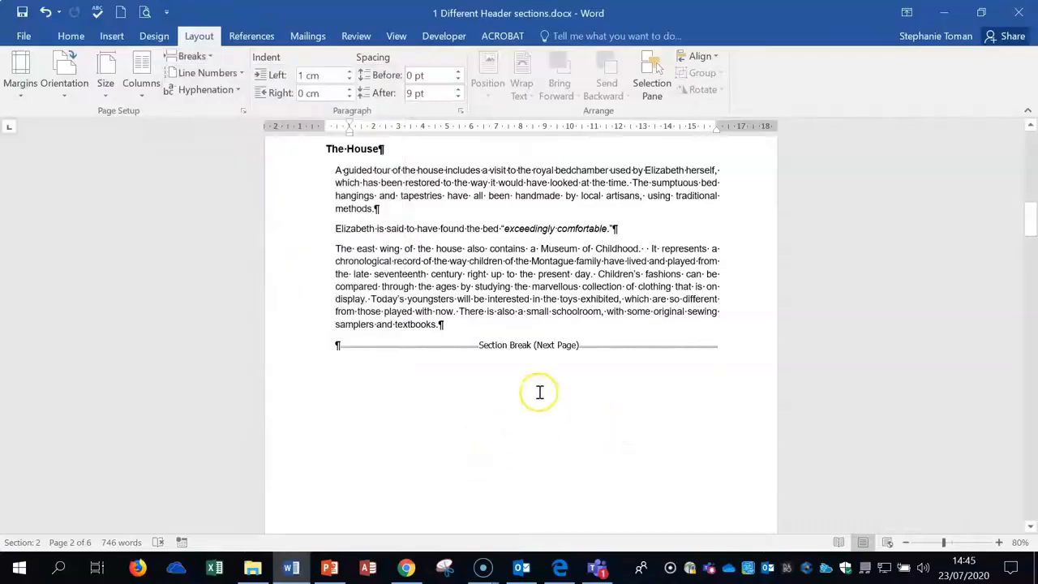
Zoom out to 30% to examine the section breaks across several pages, and restore the zoom to 80%.
scroll(537, 392, "up", 6)
scroll(539, 392, "up", 10)
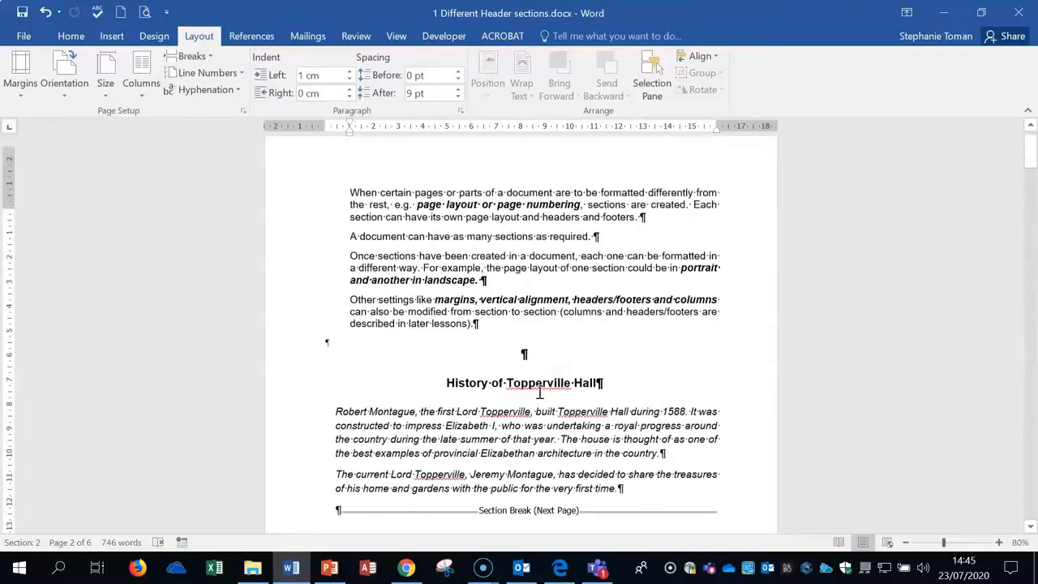
scroll(673, 379, "down", 2)
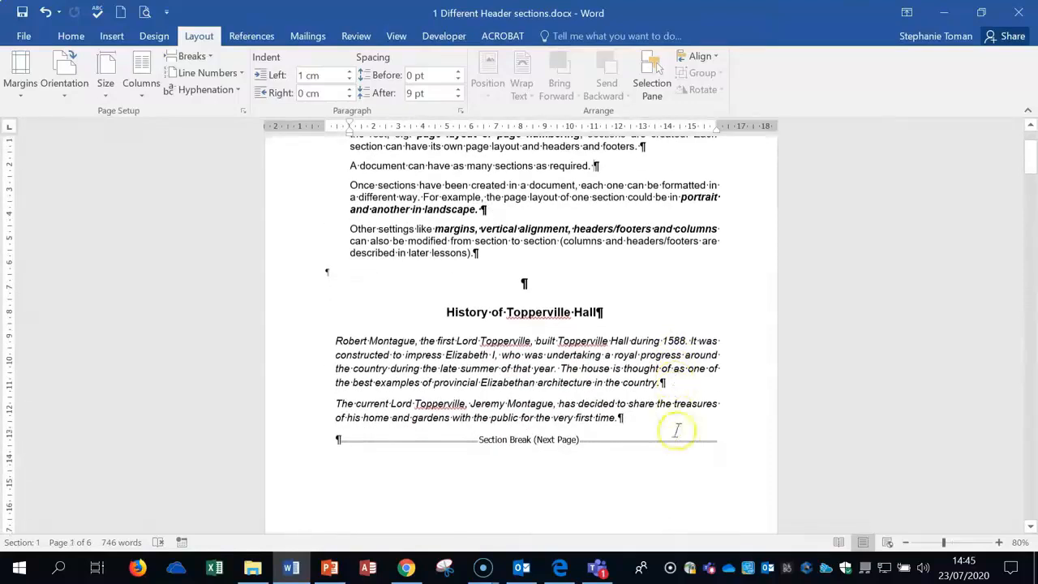
left_click(905, 542)
left_click(906, 541)
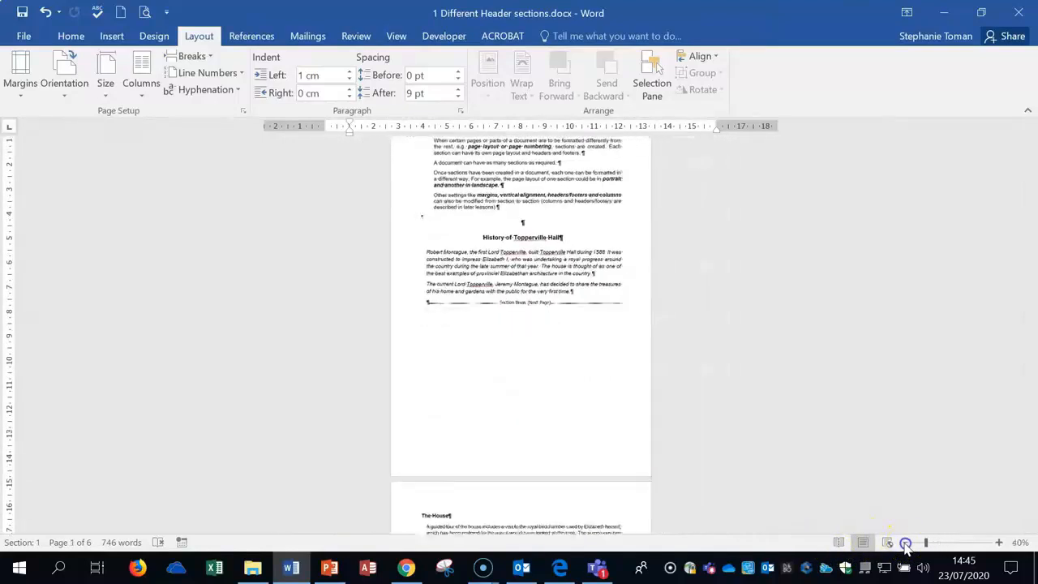
left_click(905, 541)
left_click(906, 541)
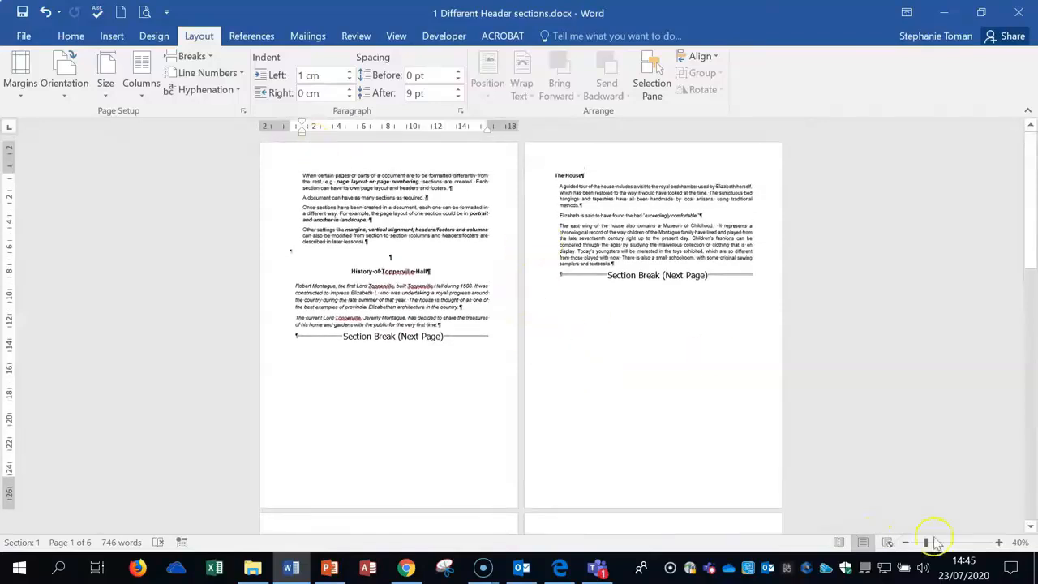
left_click(908, 542)
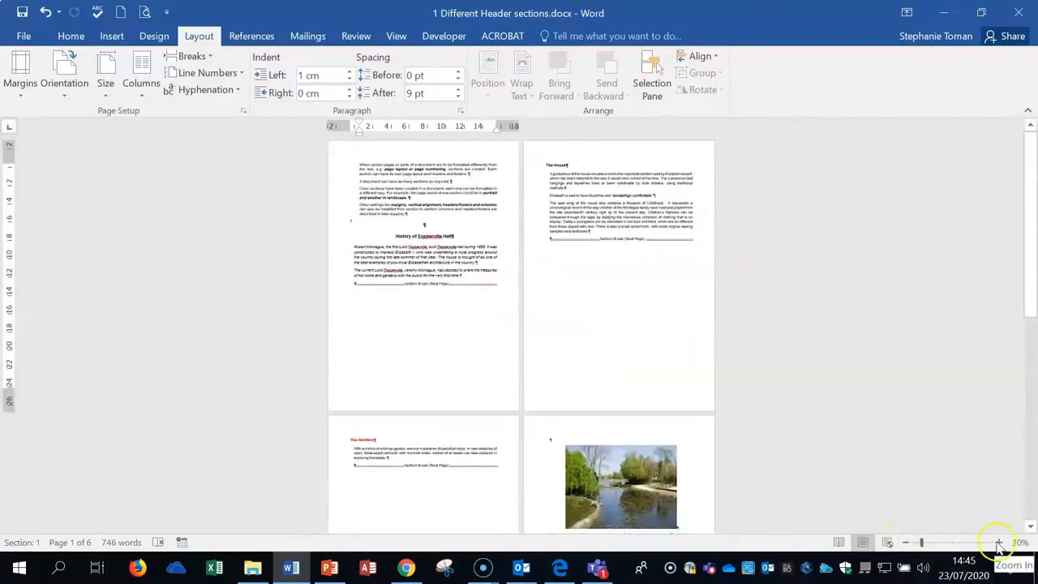
left_click(998, 541)
left_click(998, 542)
left_click(998, 542)
left_click(998, 542)
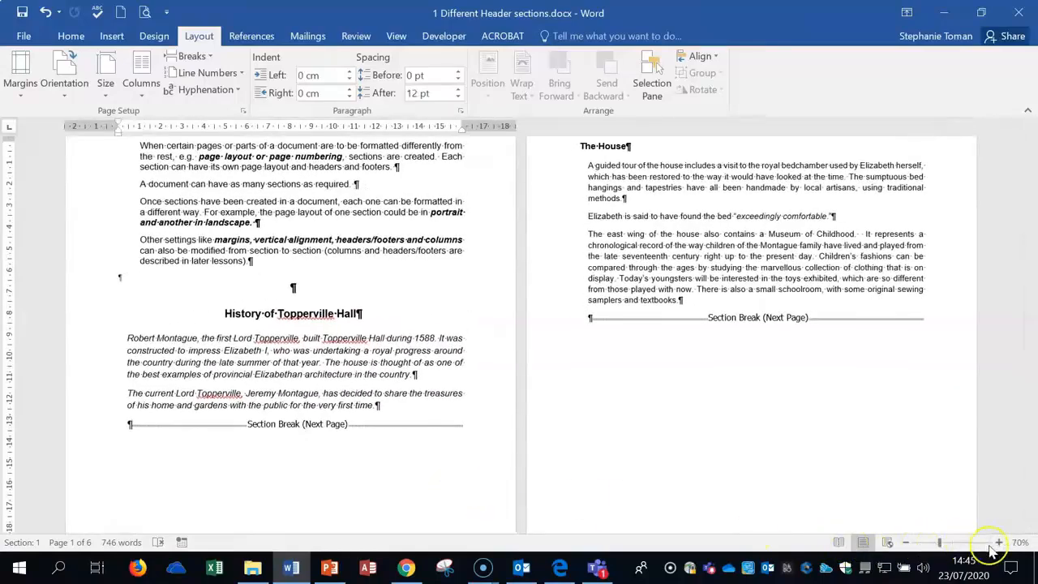
left_click(998, 541)
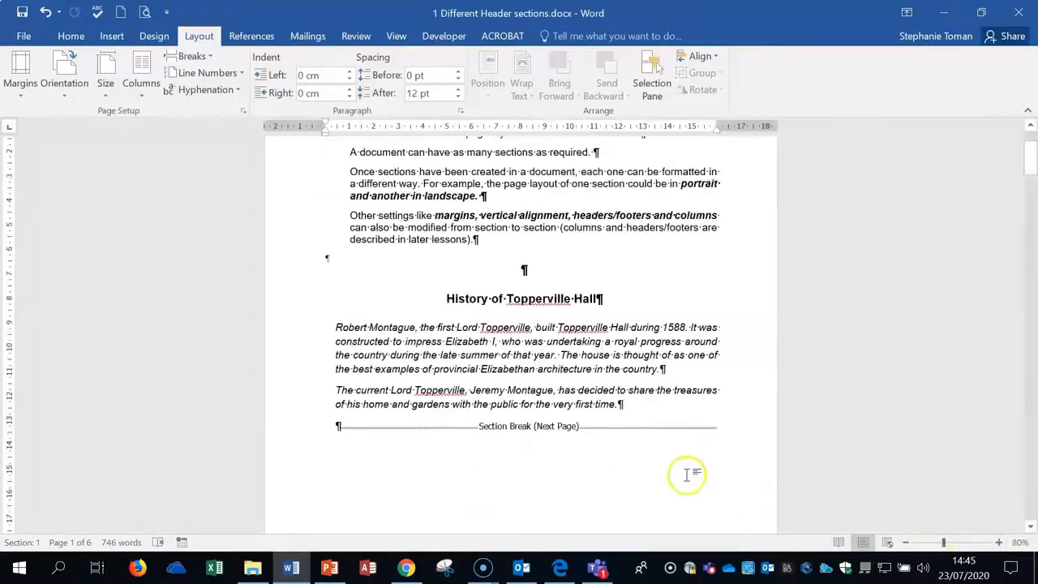
Set the vertical alignment of section 1, containing History of Topperville Hall, to Center, applied to this section only.
scroll(689, 478, "up", 3)
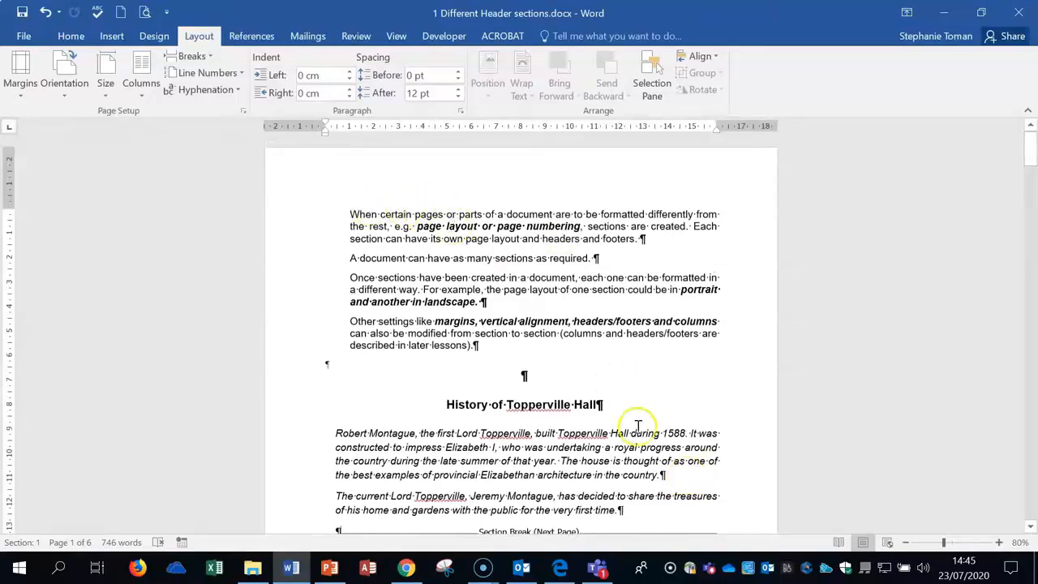
scroll(641, 425, "down", 3)
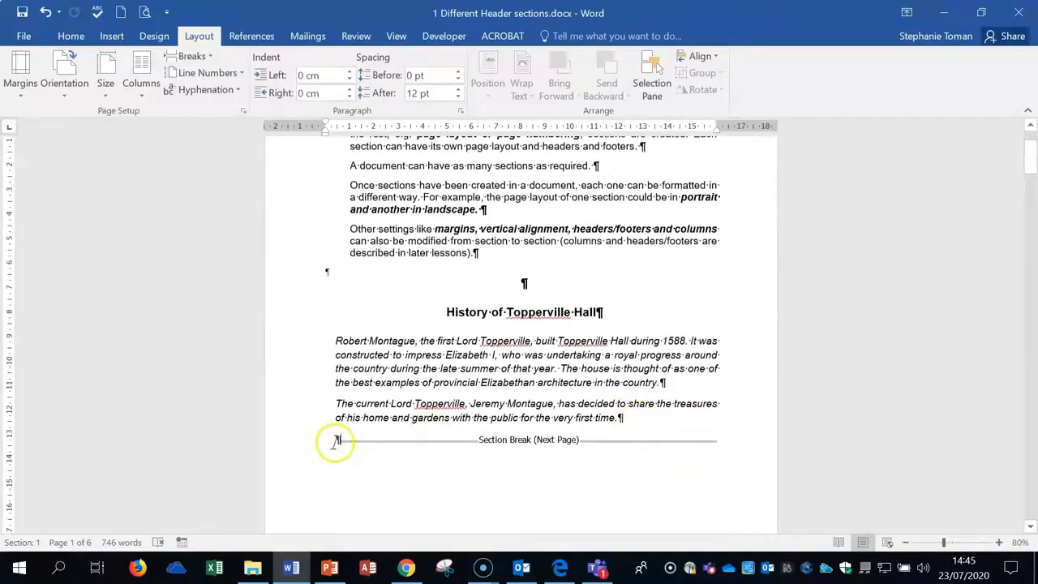
left_click(447, 312)
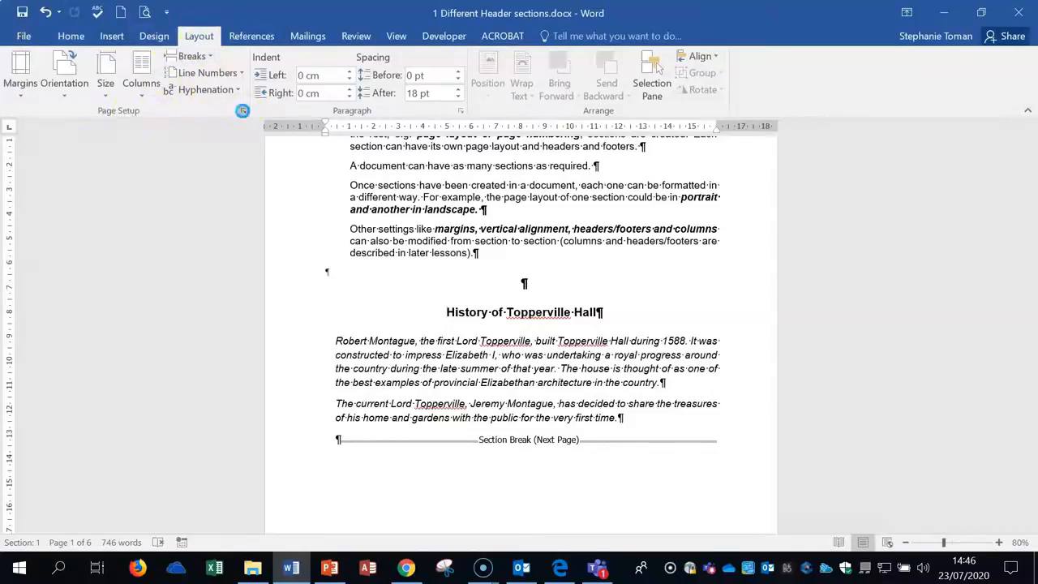
left_click(242, 110)
left_click_drag(514, 41, 811, 75)
left_click(761, 105)
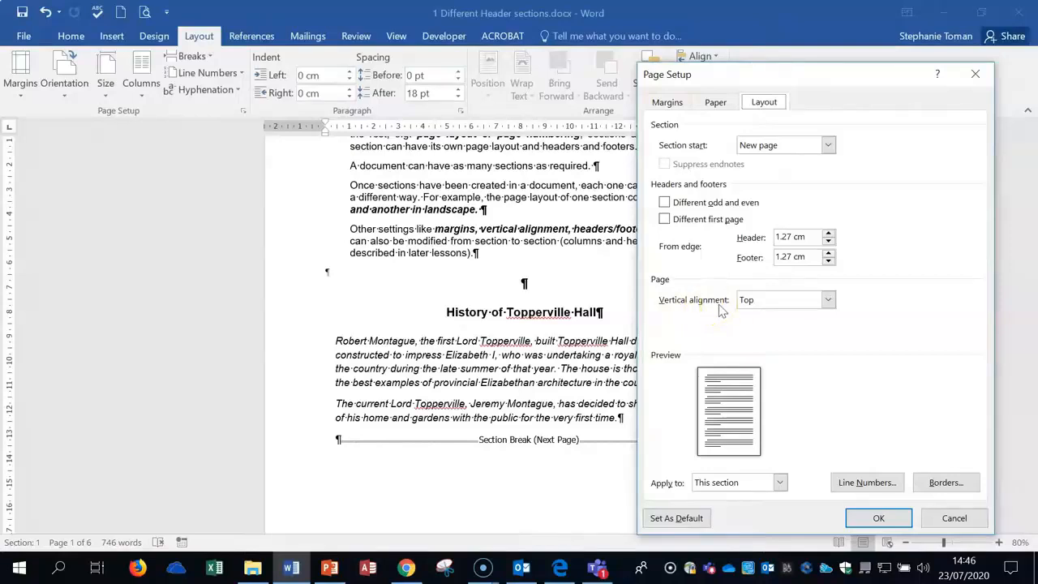
left_click(827, 300)
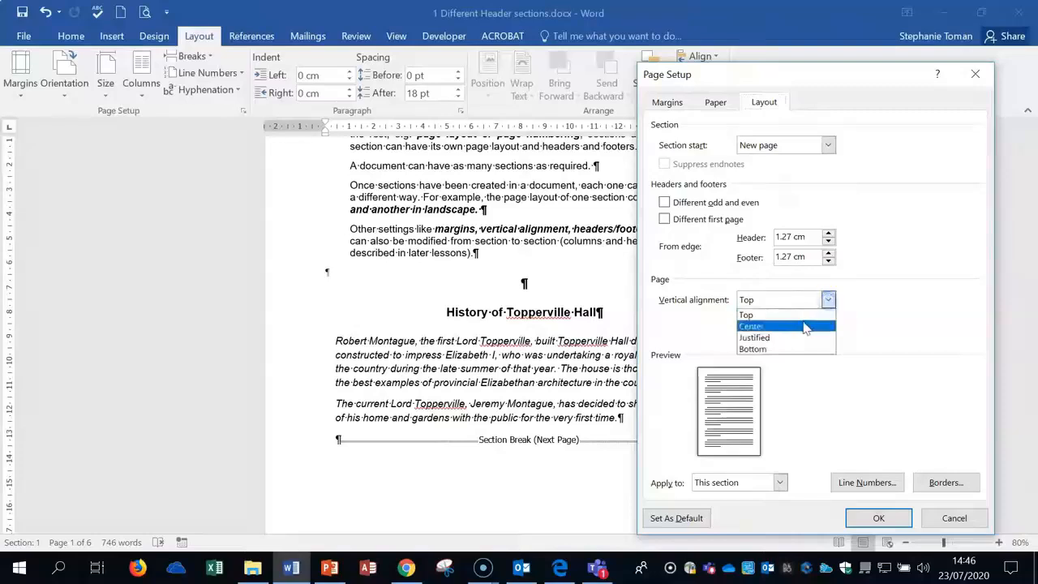
left_click(803, 326)
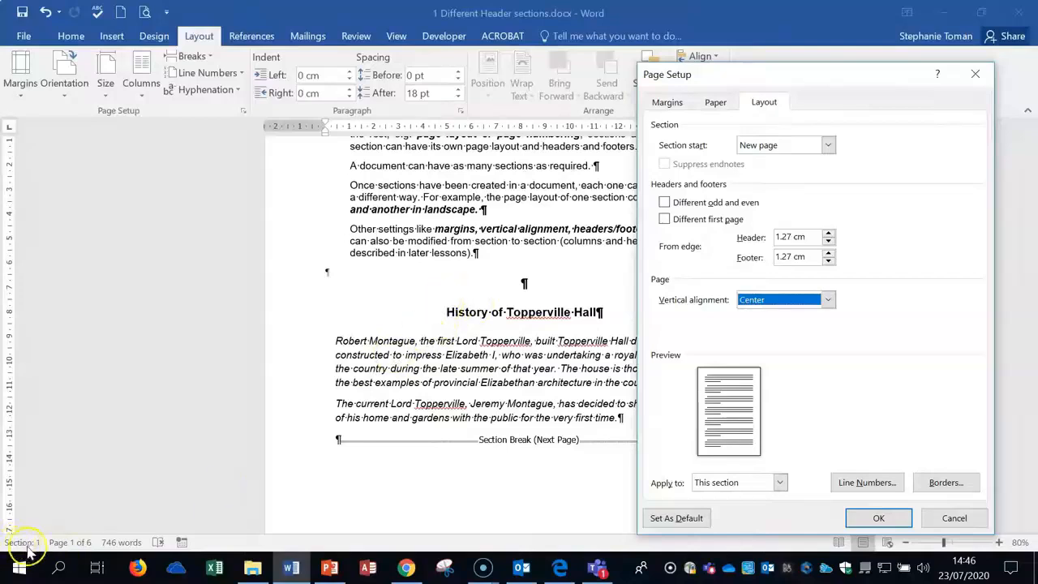
left_click(879, 522)
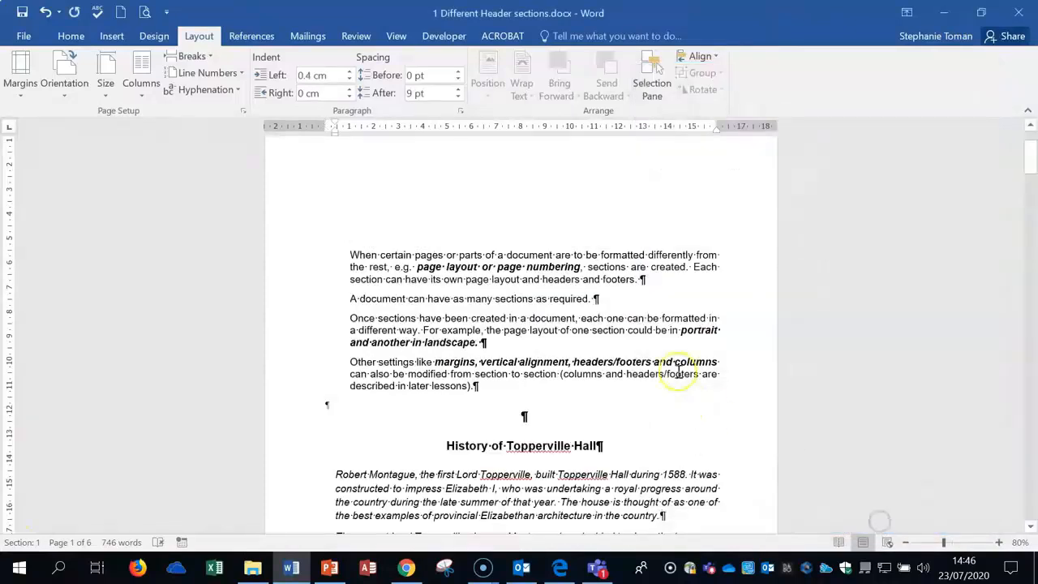
Examine the text position on page 1 and the section break separating it from The House on page 2.
scroll(707, 356, "down", 3)
scroll(707, 357, "up", 4)
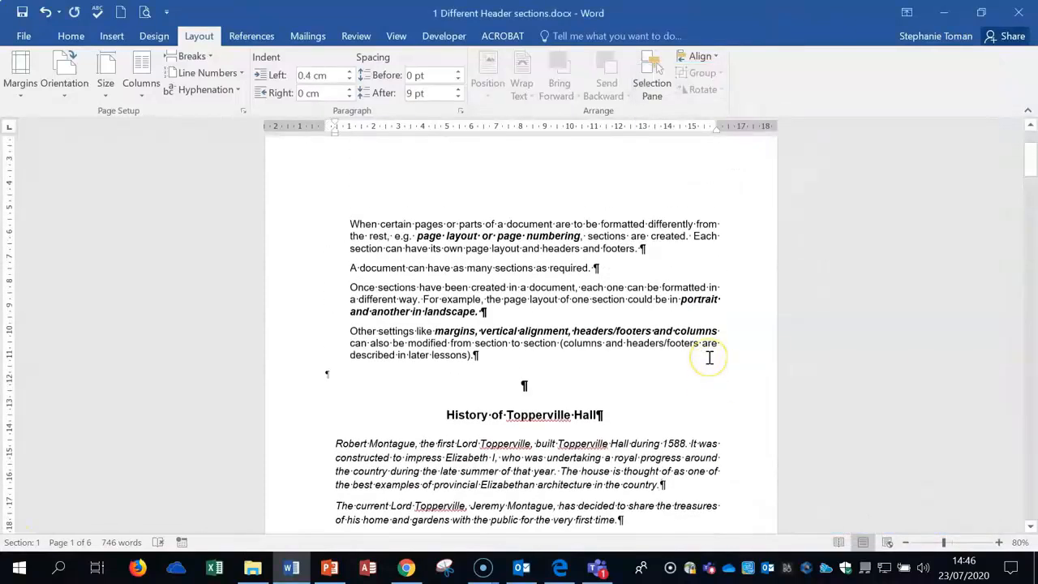
scroll(707, 357, "down", 3)
scroll(707, 357, "down", 4)
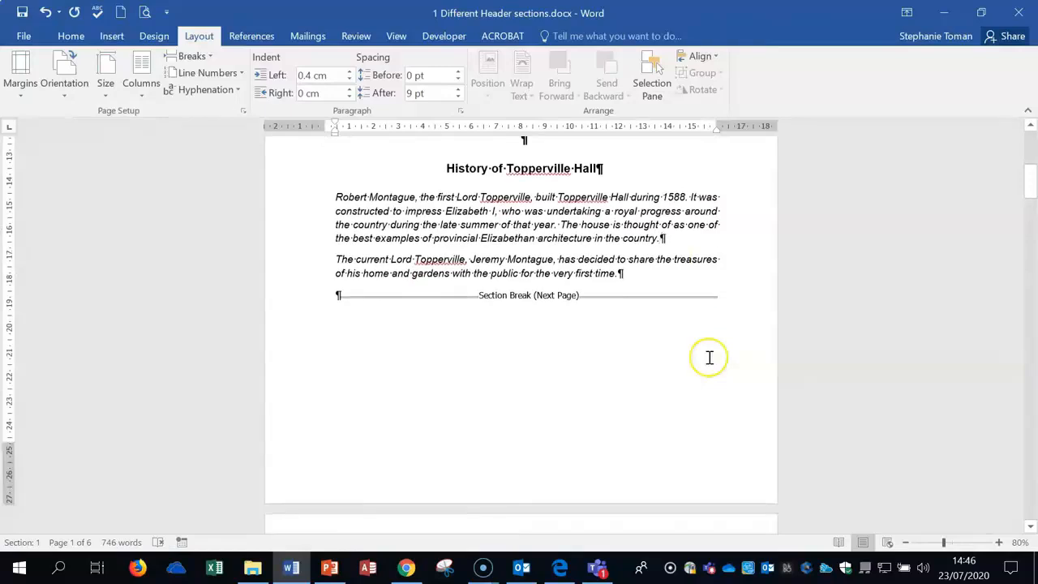
scroll(712, 357, "up", 2)
left_click(341, 388)
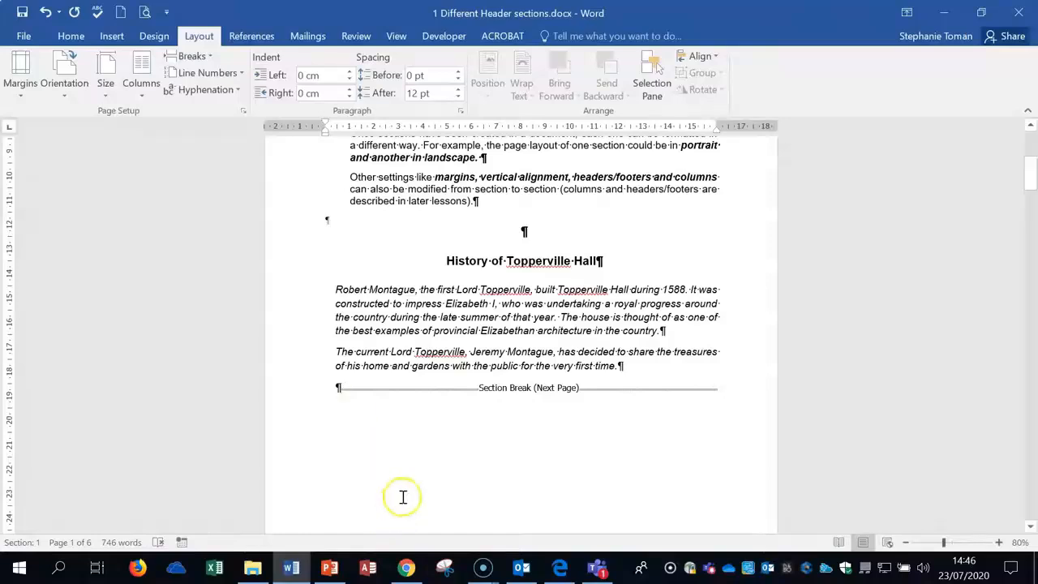
scroll(542, 371, "down", 8)
scroll(577, 369, "down", 2)
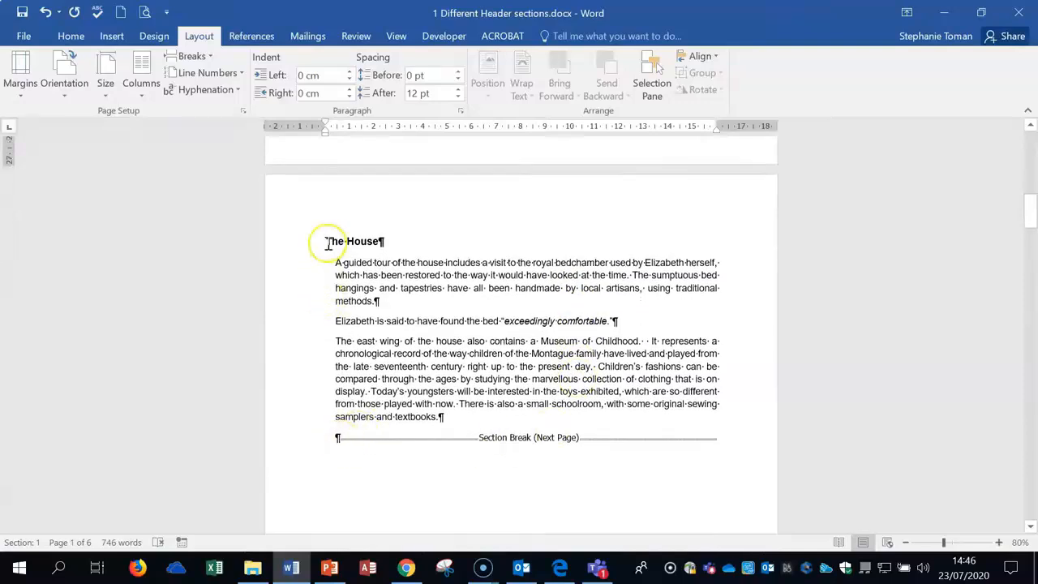
Change the page orientation of section 2, starting at the heading The House, to Landscape.
left_click(323, 240)
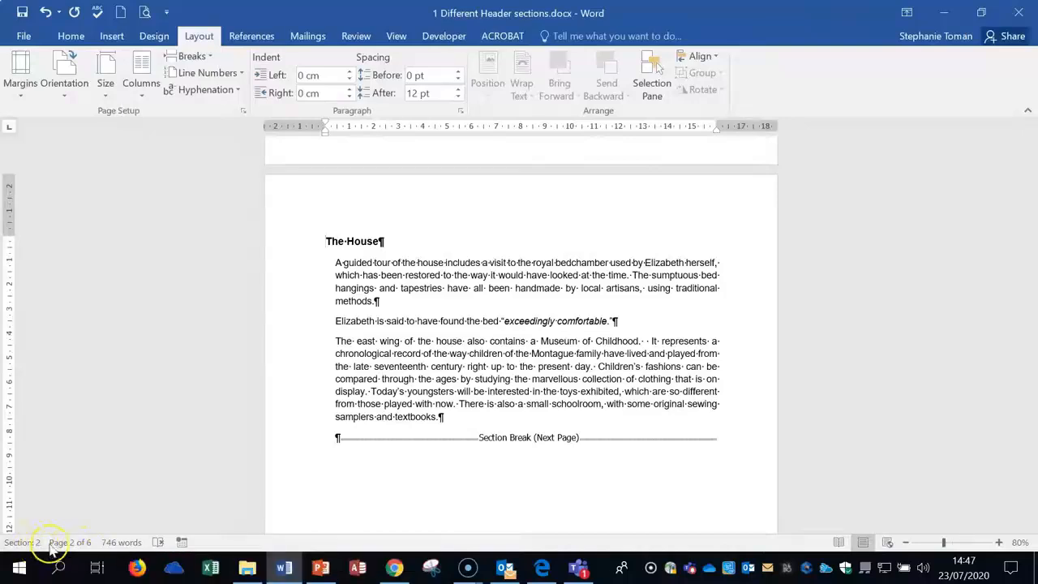
left_click(327, 240)
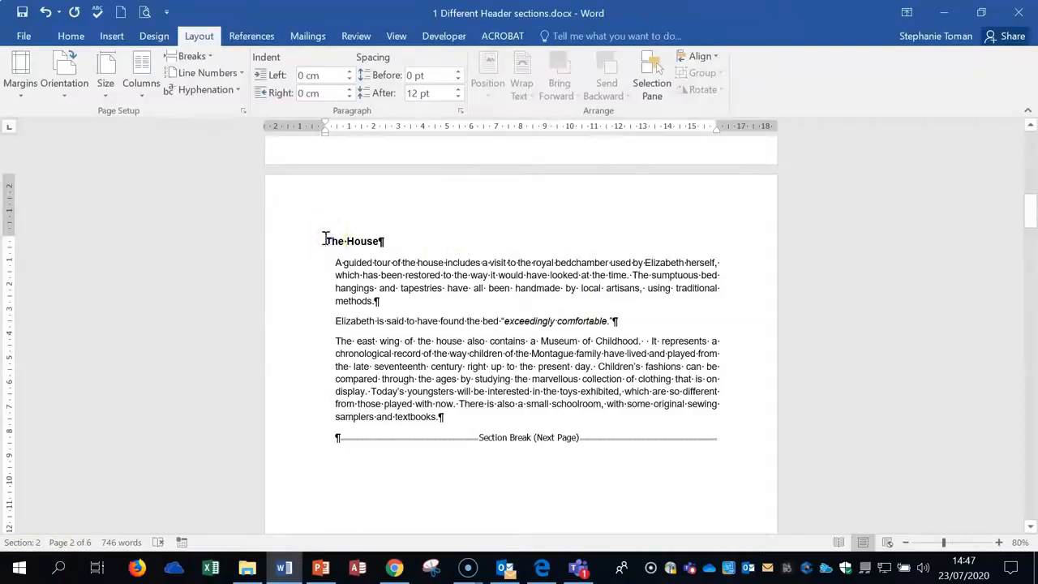
left_click(327, 240)
left_click(64, 81)
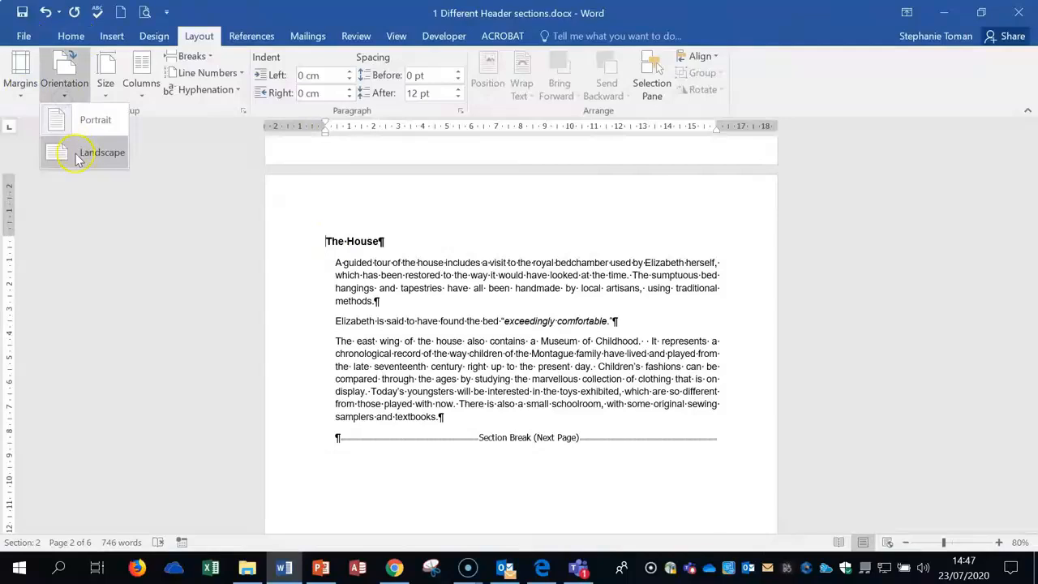
left_click(79, 151)
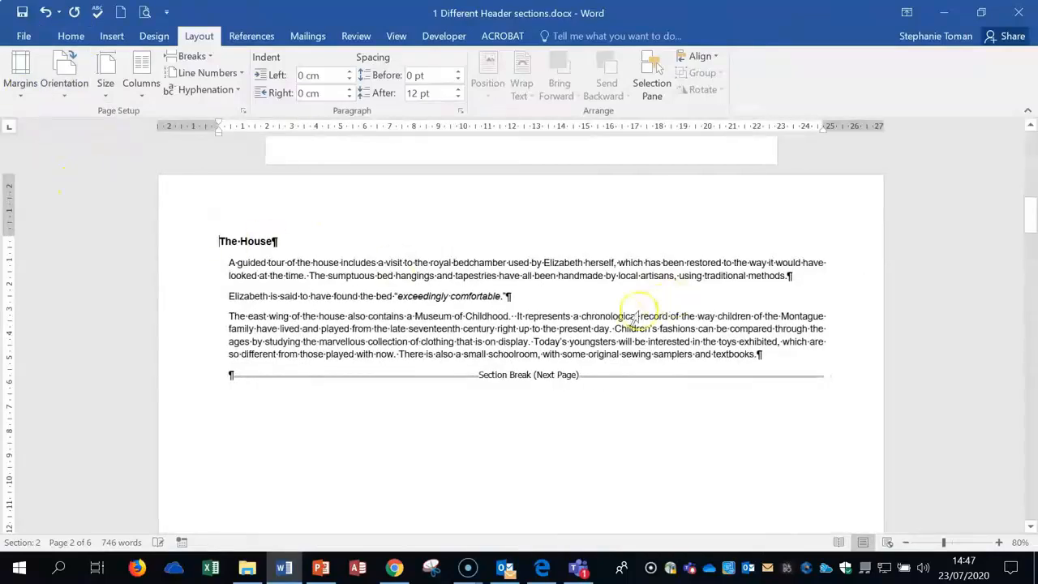
Compare the orientation of The House page with the pages before and after it, and check the section breaks between them.
scroll(687, 316, "up", 9)
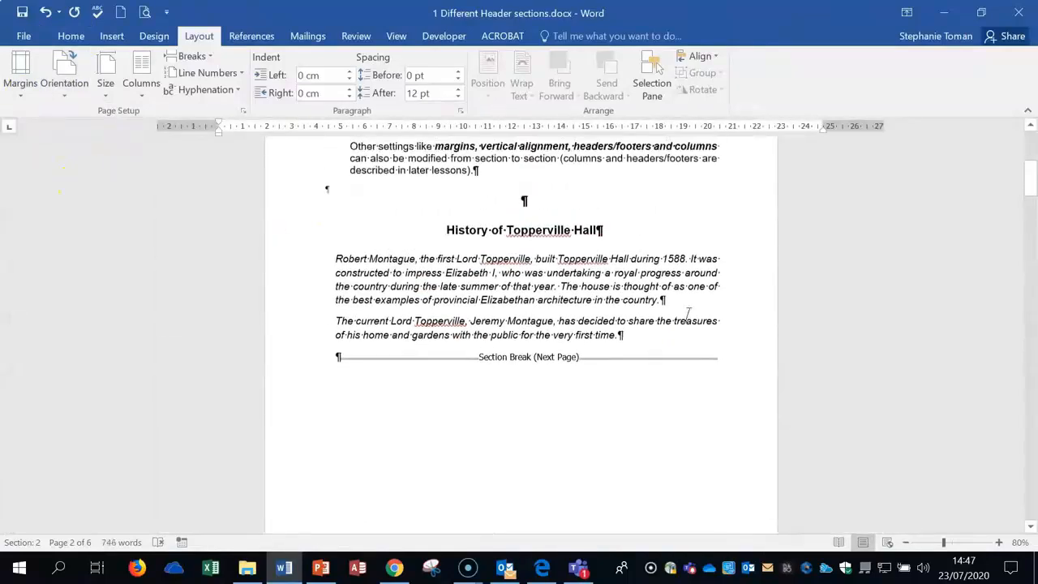
scroll(687, 315, "down", 11)
scroll(688, 315, "down", 6)
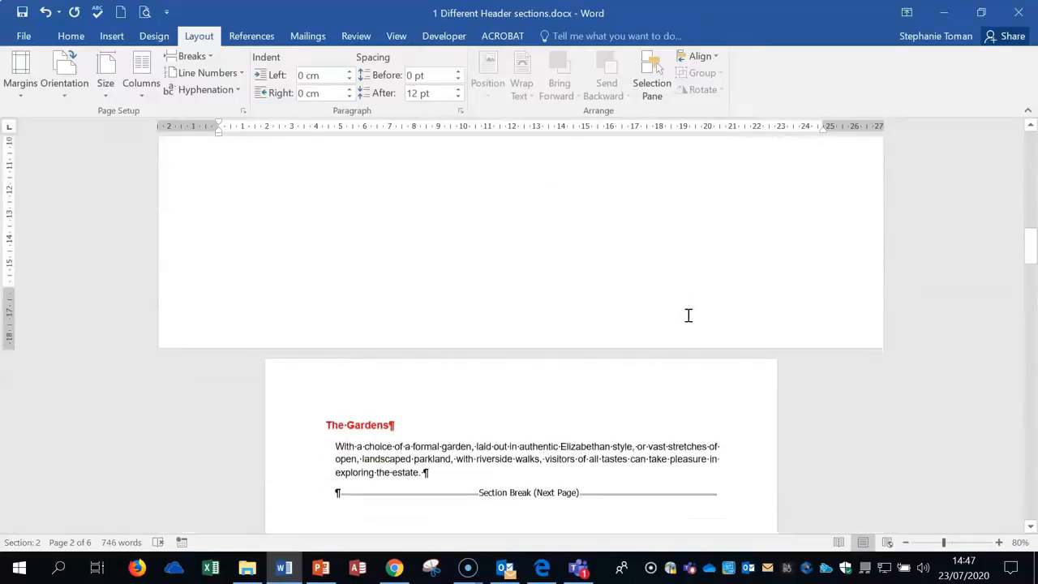
scroll(687, 315, "up", 6)
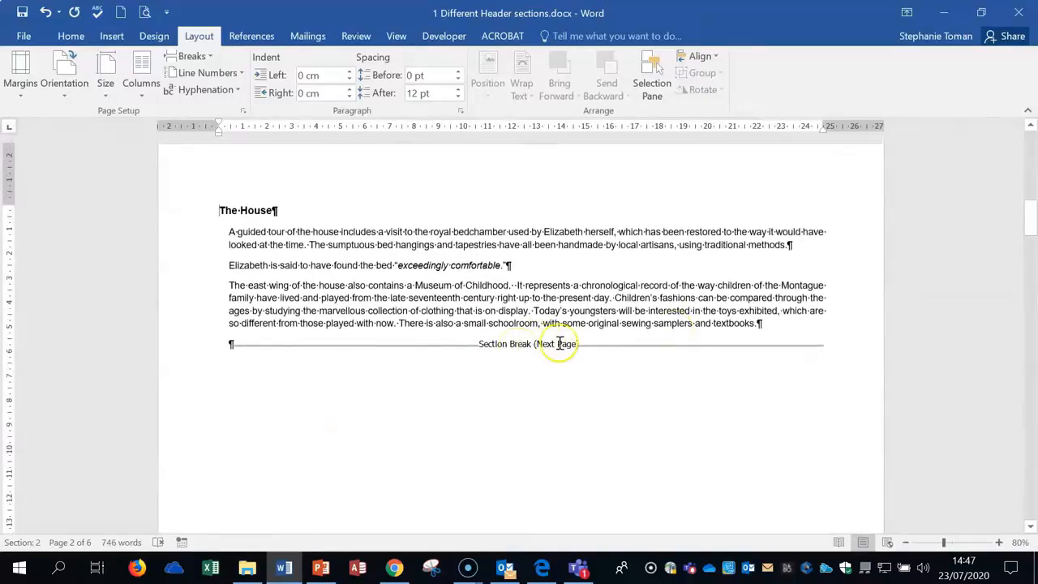
scroll(560, 343, "up", 3)
scroll(559, 342, "up", 3)
scroll(591, 398, "down", 11)
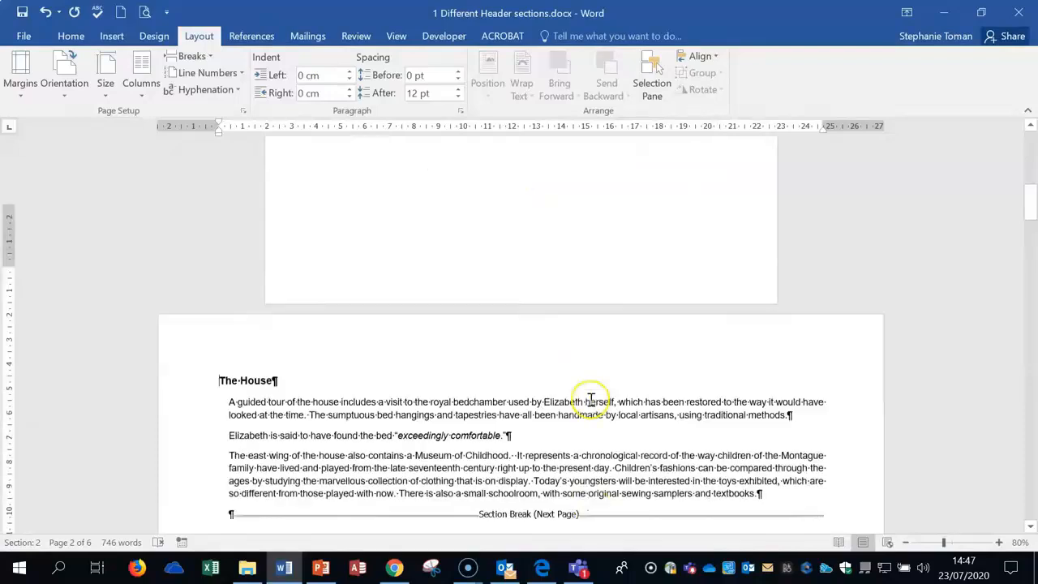
scroll(591, 398, "down", 3)
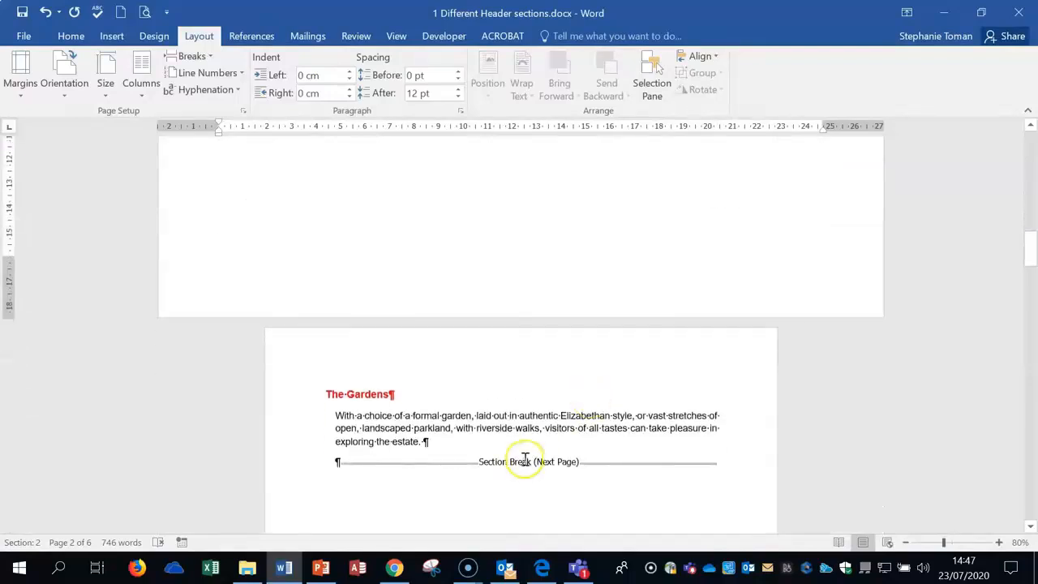
Set the top margin of the section starting at The Gardens to 5.5 cm, applied to this section only.
left_click(323, 394)
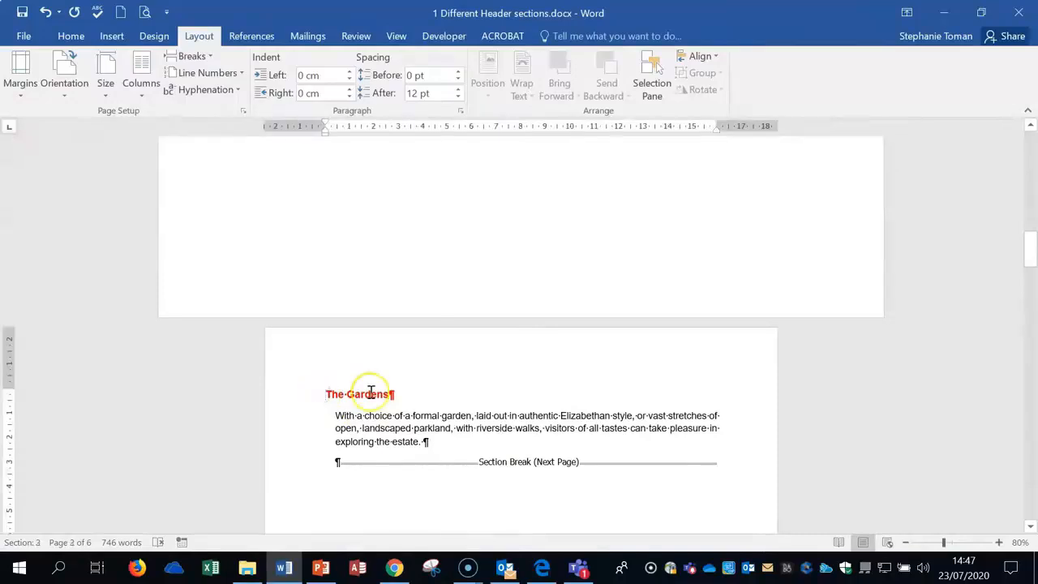
left_click(23, 93)
left_click(95, 463)
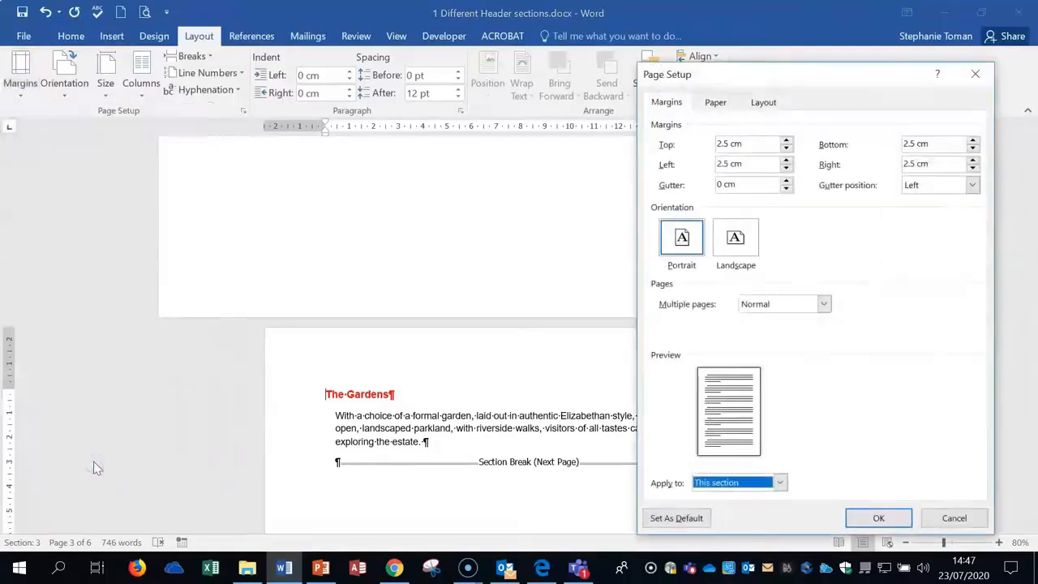
left_click(717, 144)
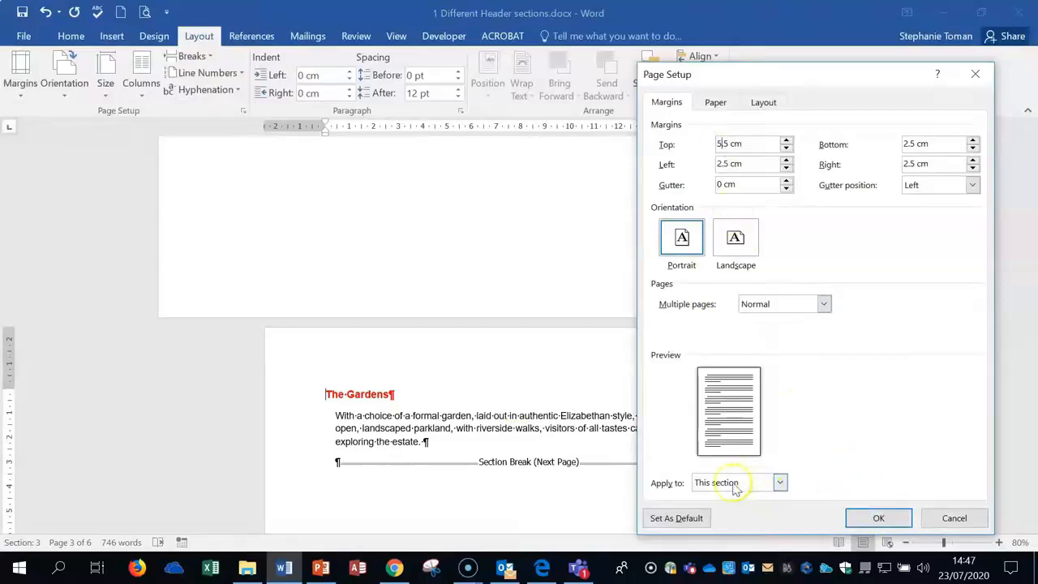
left_click(778, 483)
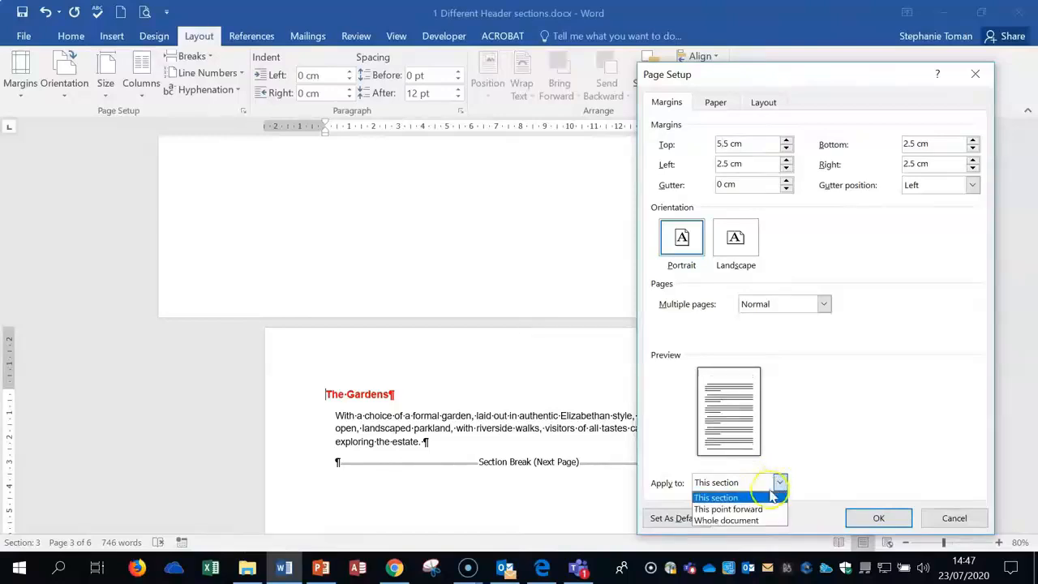
left_click(744, 496)
left_click(876, 523)
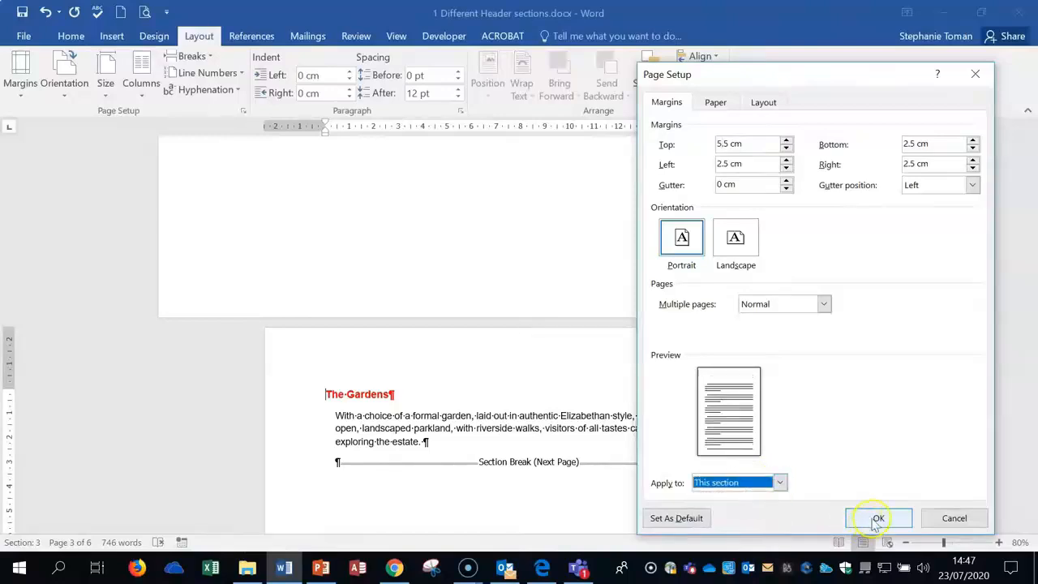
left_click(876, 523)
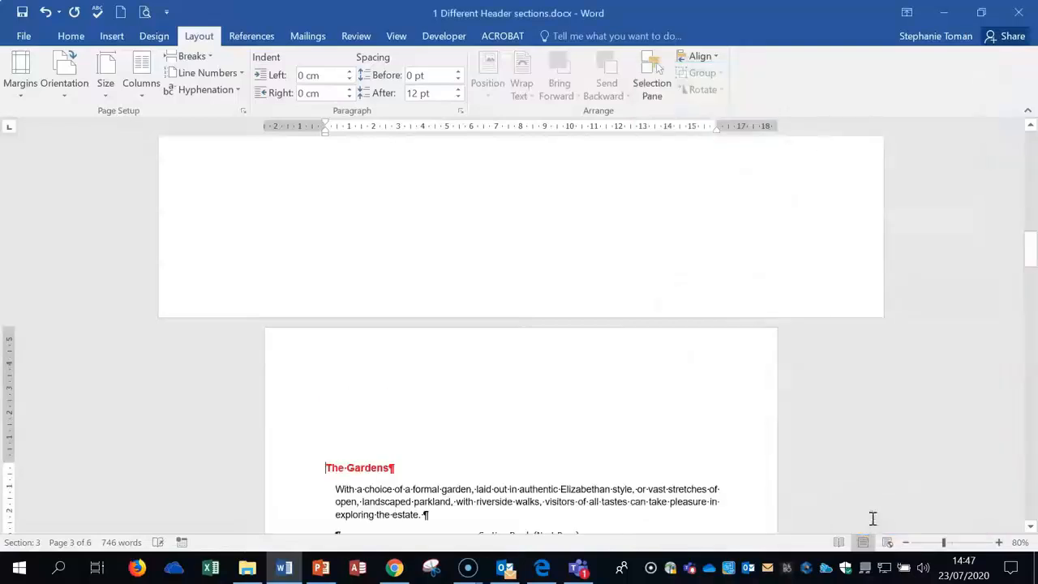
Review the different page layouts of the first two sections and return to the top of page 1.
scroll(610, 443, "up", 15)
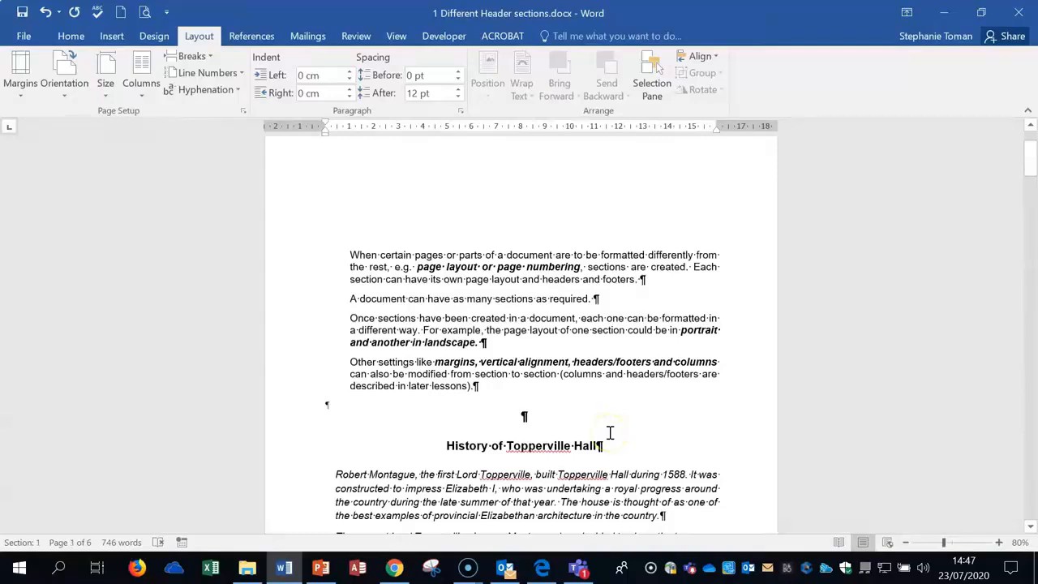
scroll(609, 433, "down", 8)
scroll(609, 432, "up", 6)
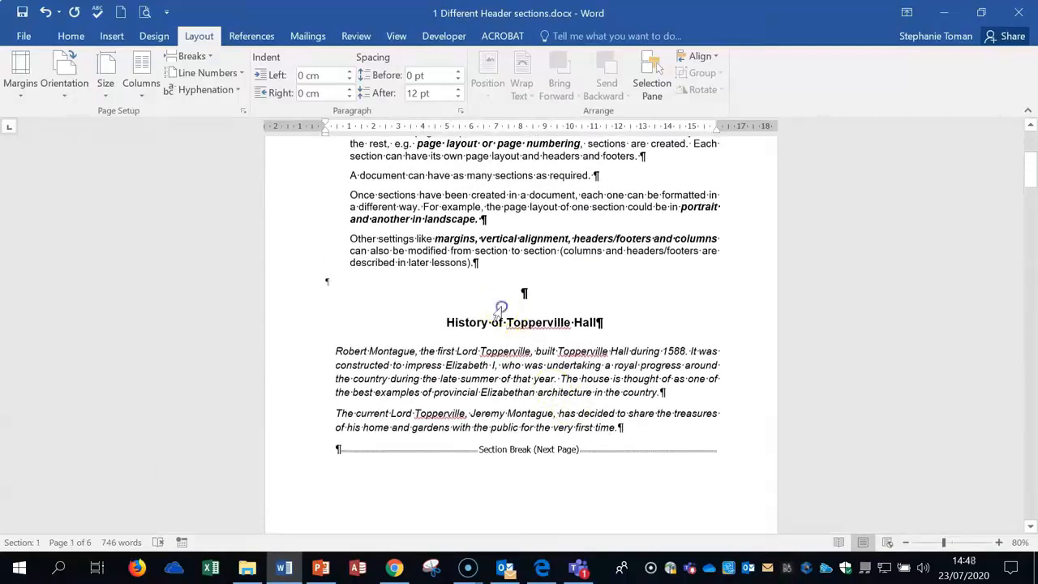
left_click(559, 392)
scroll(562, 393, "down", 8)
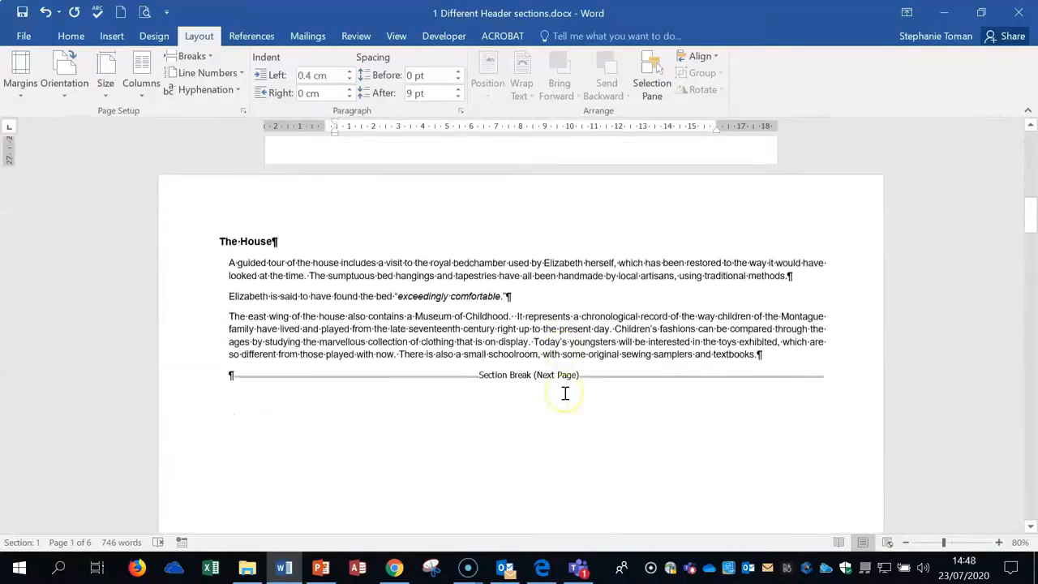
scroll(565, 393, "down", 3)
scroll(565, 393, "up", 6)
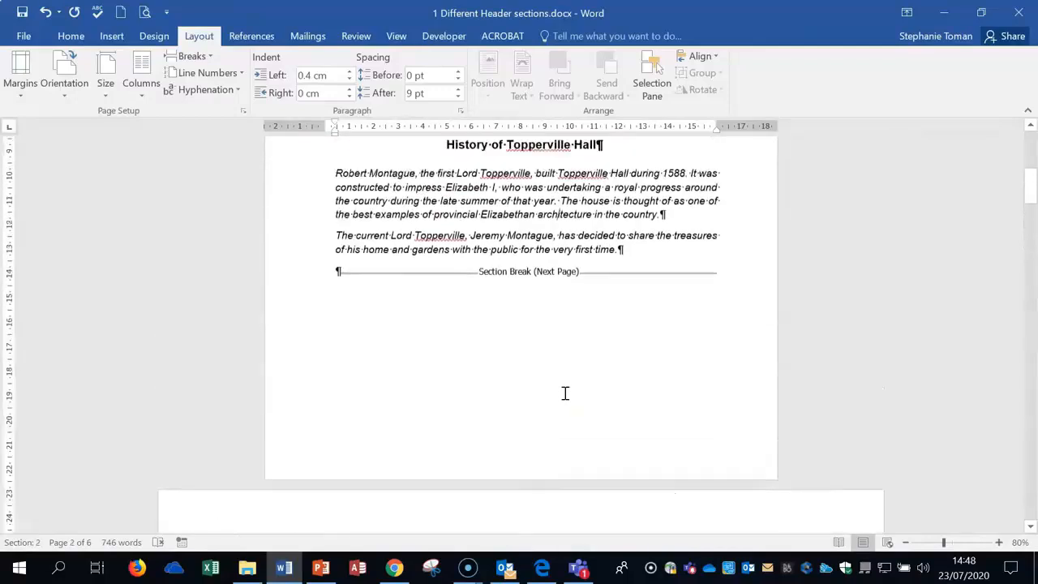
scroll(565, 393, "up", 8)
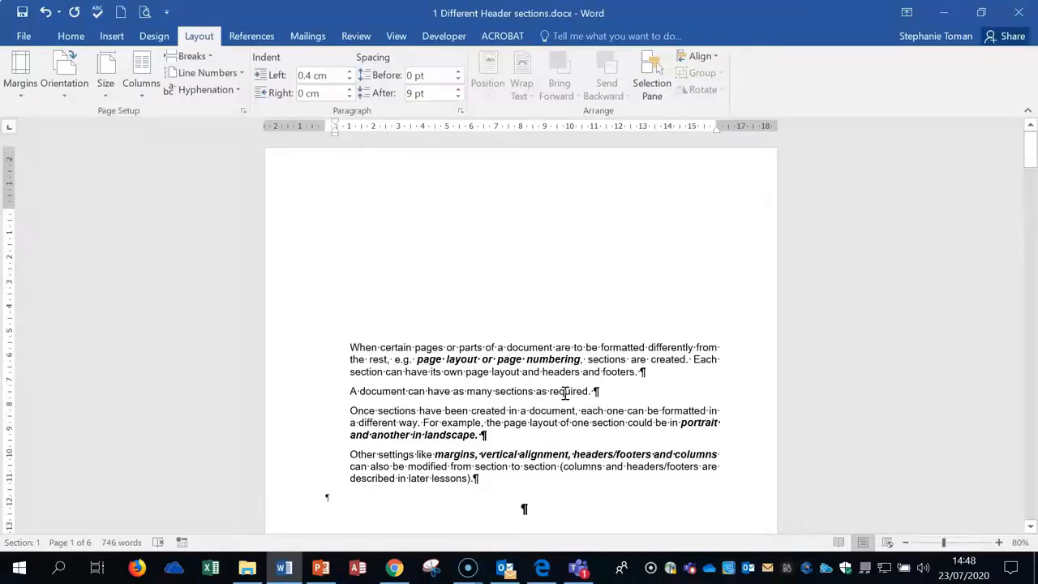
Enter a first name in the section 1 header, and check the headers of sections 2 and 3.
double_click(345, 187)
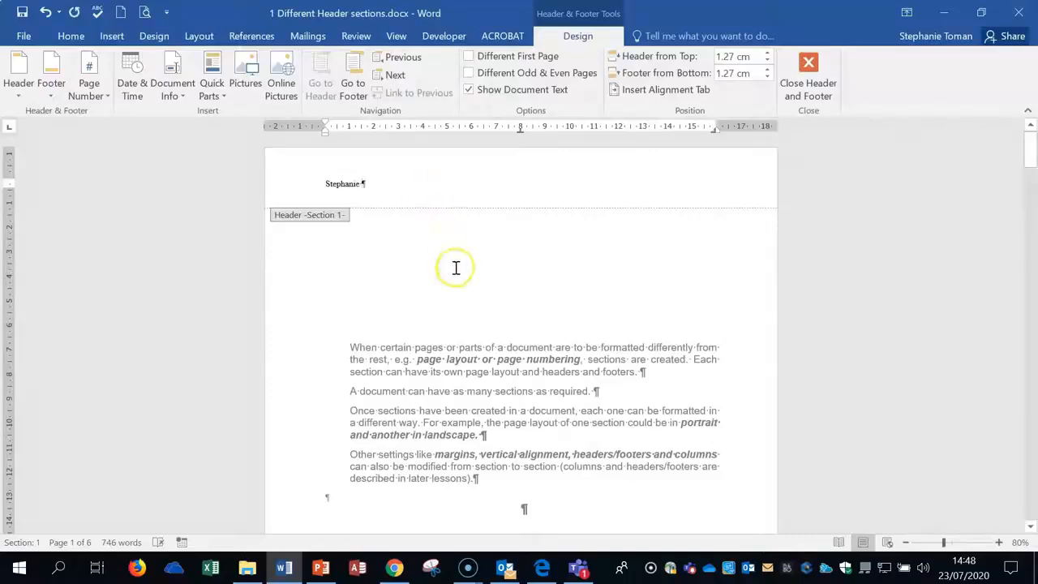
scroll(457, 273, "down", 10)
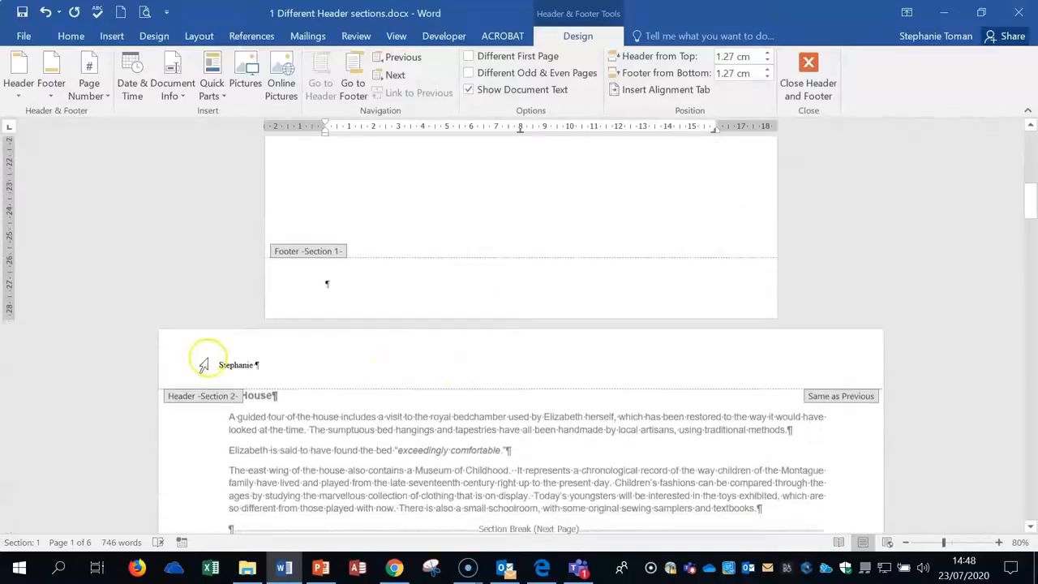
scroll(327, 359, "down", 15)
scroll(328, 362, "up", 15)
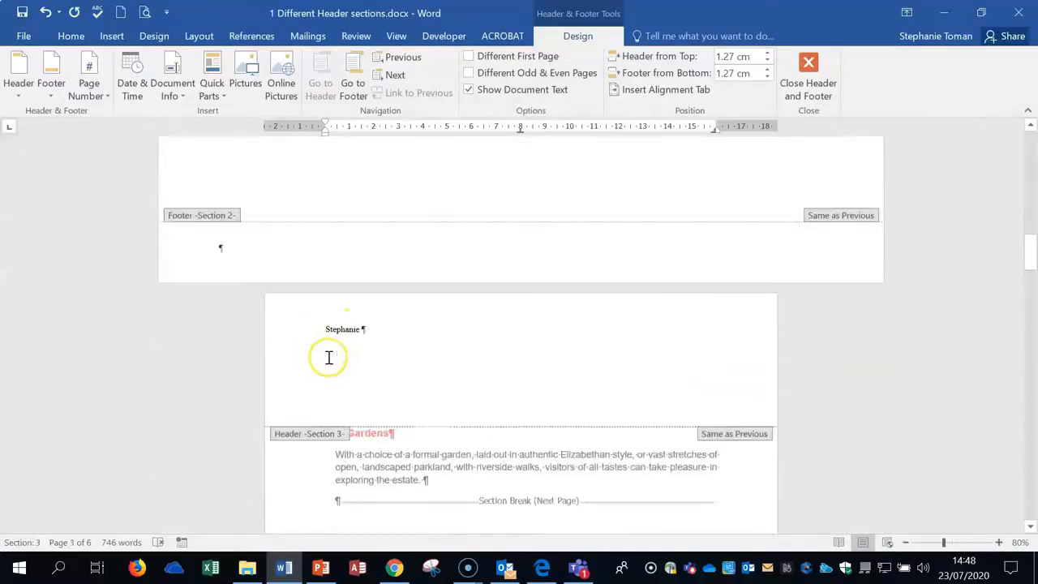
scroll(329, 363, "up", 6)
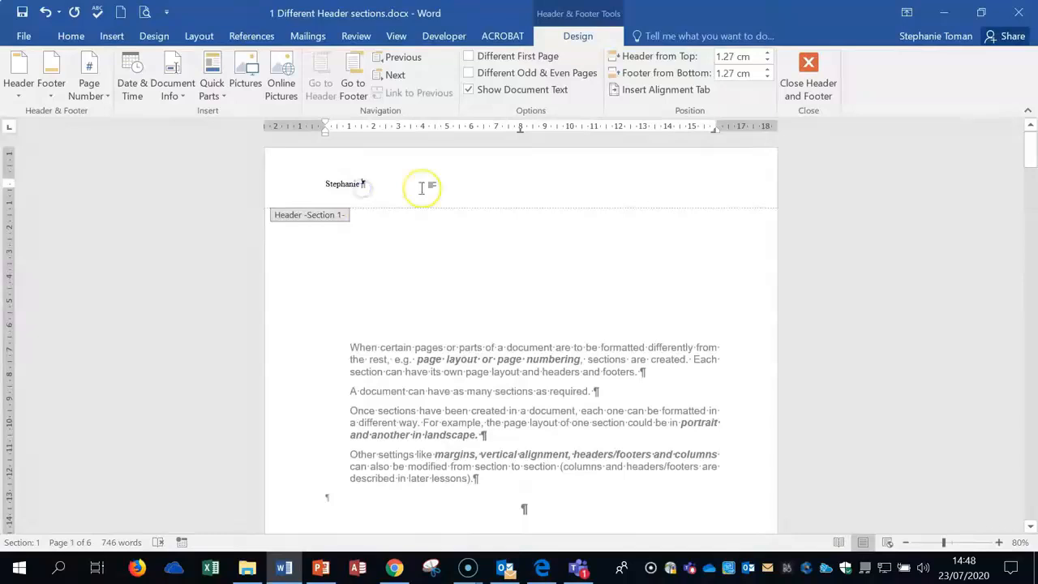
Unlink the section 2 header from the previous section's header.
scroll(422, 186, "down", 1)
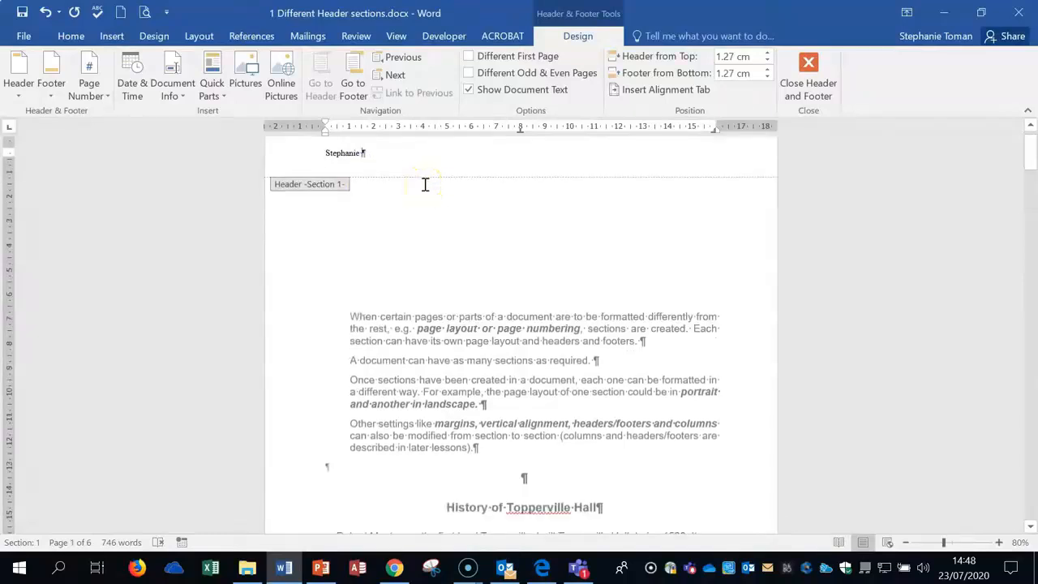
scroll(425, 184, "down", 18)
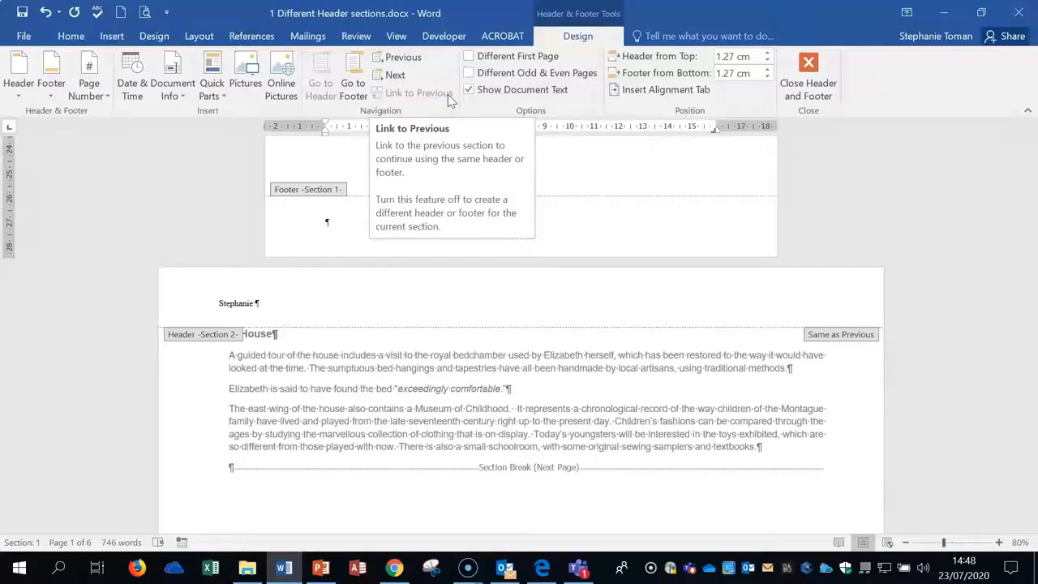
left_click(232, 305)
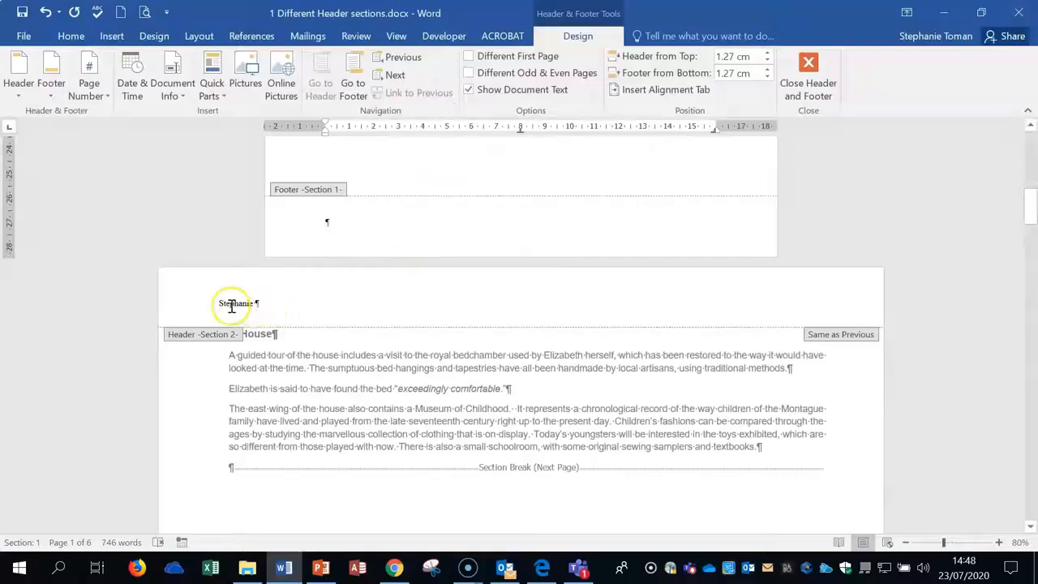
left_click_drag(219, 303, 256, 301)
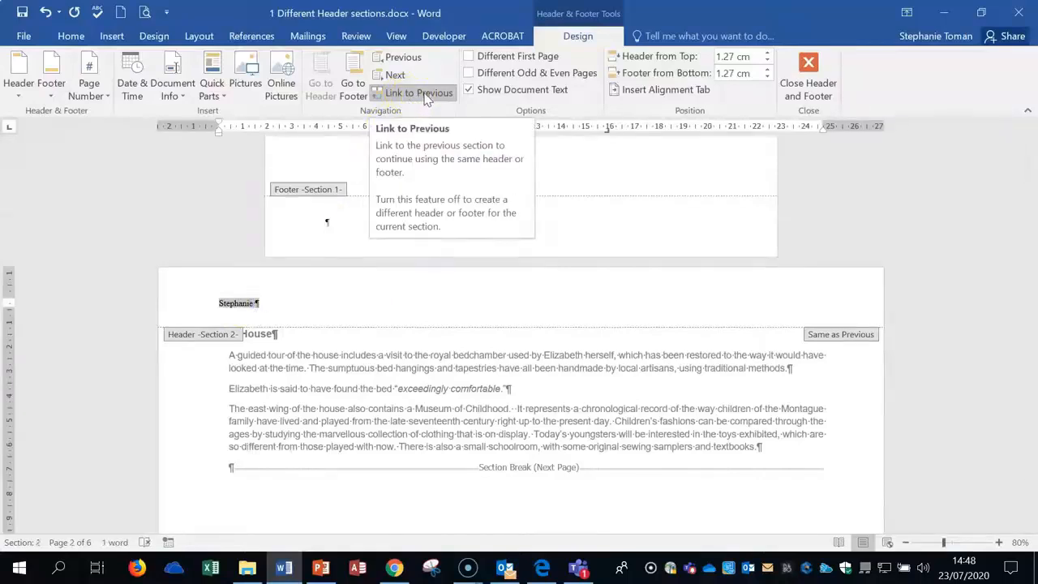
left_click(426, 94)
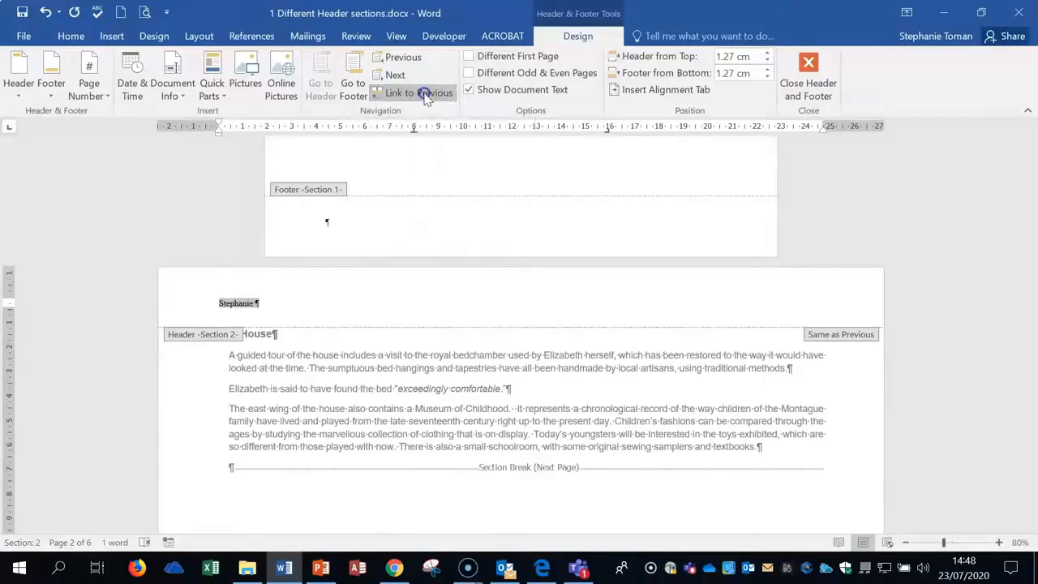
left_click(491, 324)
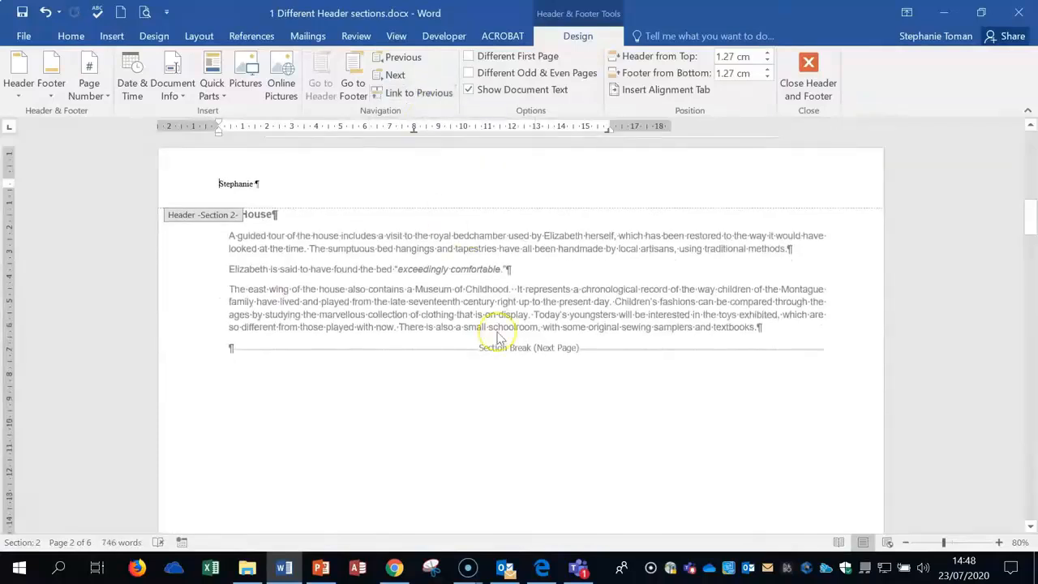
Replace the first name in the section 1 header with the surname, and check the headers of sections 2 and 3.
scroll(499, 337, "up", 10)
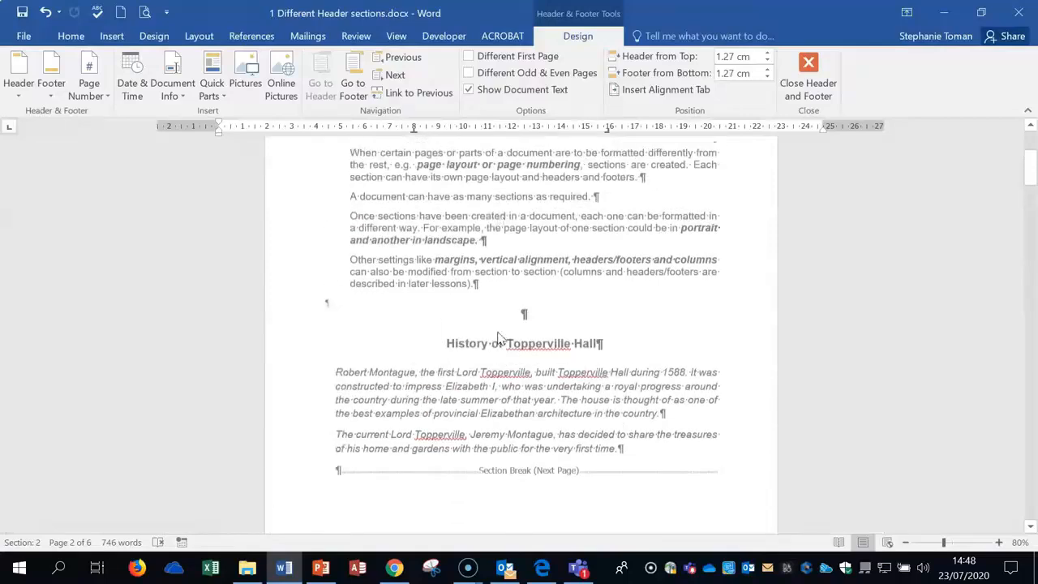
scroll(498, 335, "up", 1)
left_click_drag(324, 183, 377, 184)
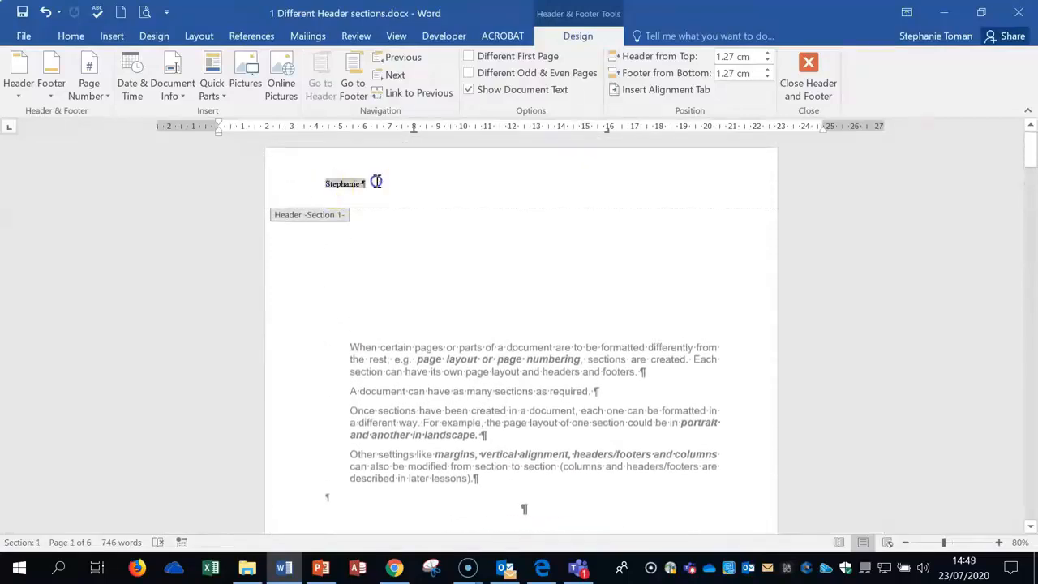
type("Toman")
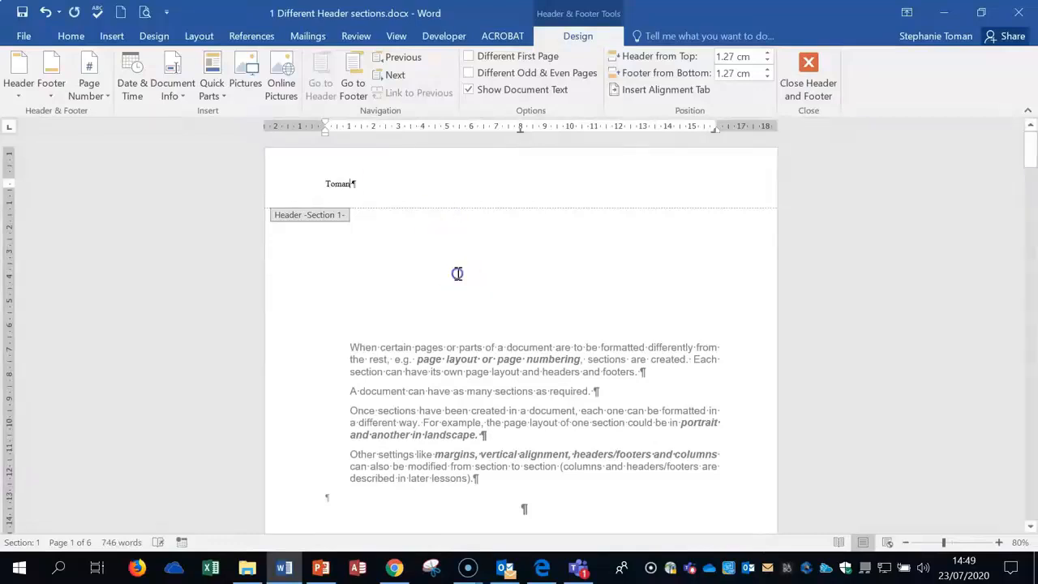
scroll(458, 270, "down", 12)
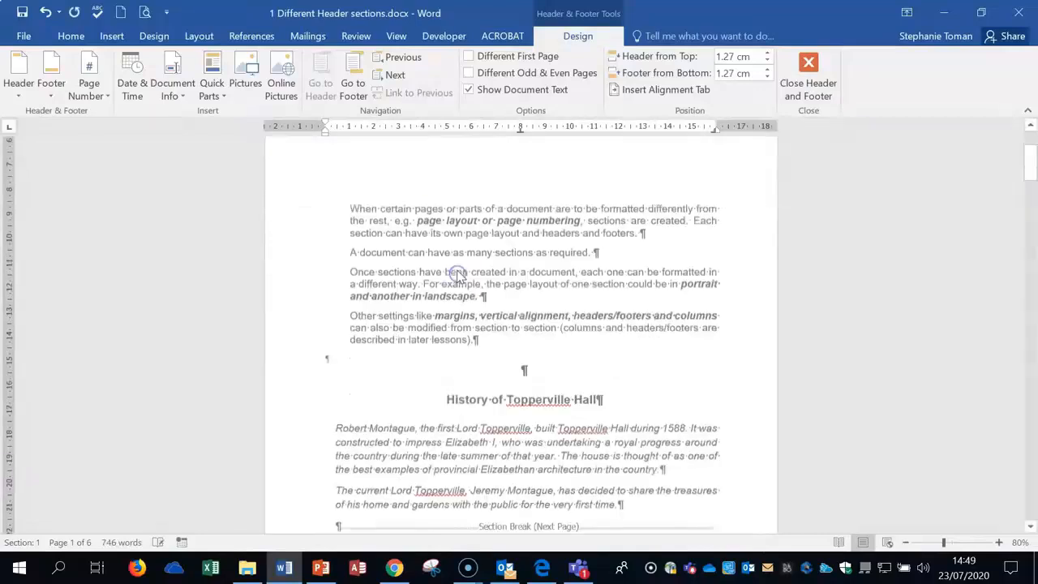
scroll(458, 270, "down", 3)
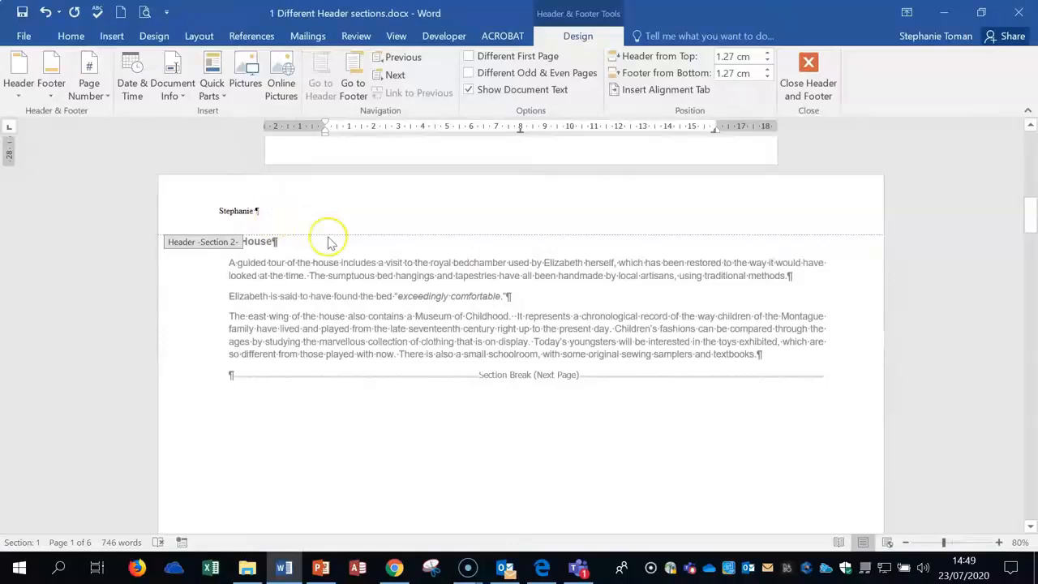
scroll(331, 240, "down", 10)
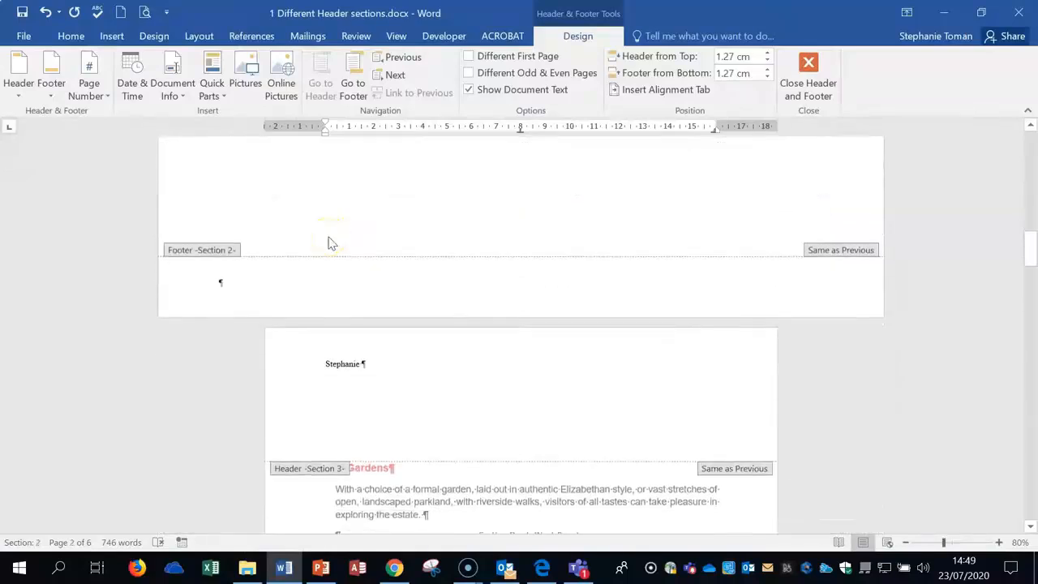
scroll(331, 240, "up", 10)
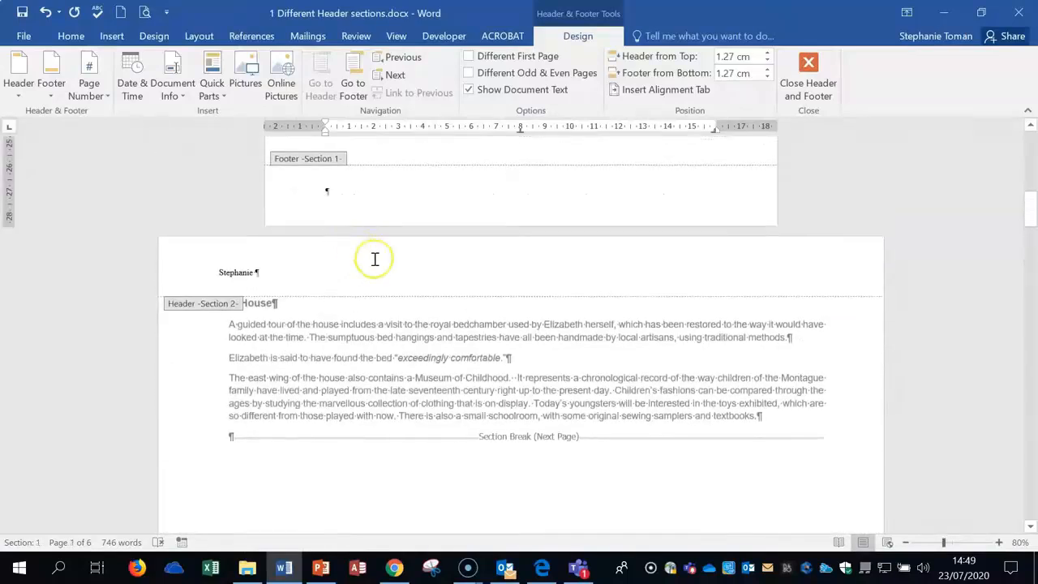
Unlink the section 3 header above The Gardens from the previous section's header.
scroll(375, 258, "up", 1)
left_click(225, 297)
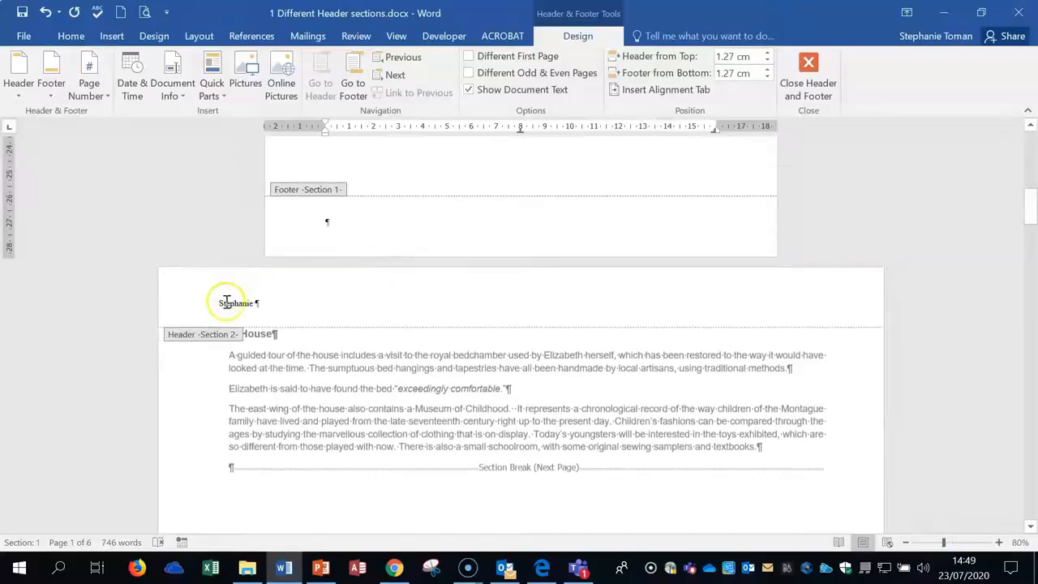
scroll(394, 301, "down", 4)
scroll(393, 305, "down", 8)
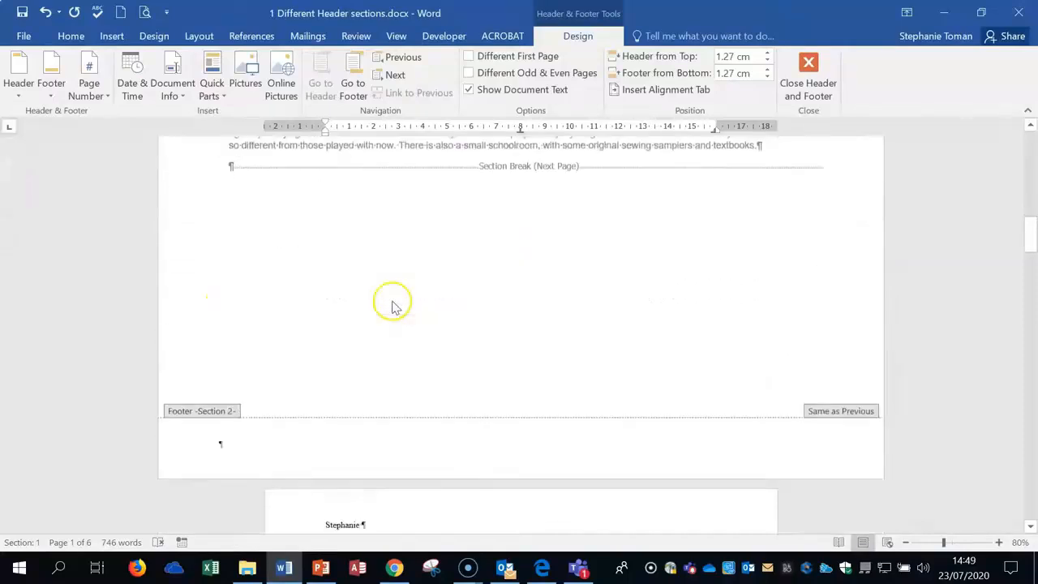
left_click_drag(326, 365, 359, 363)
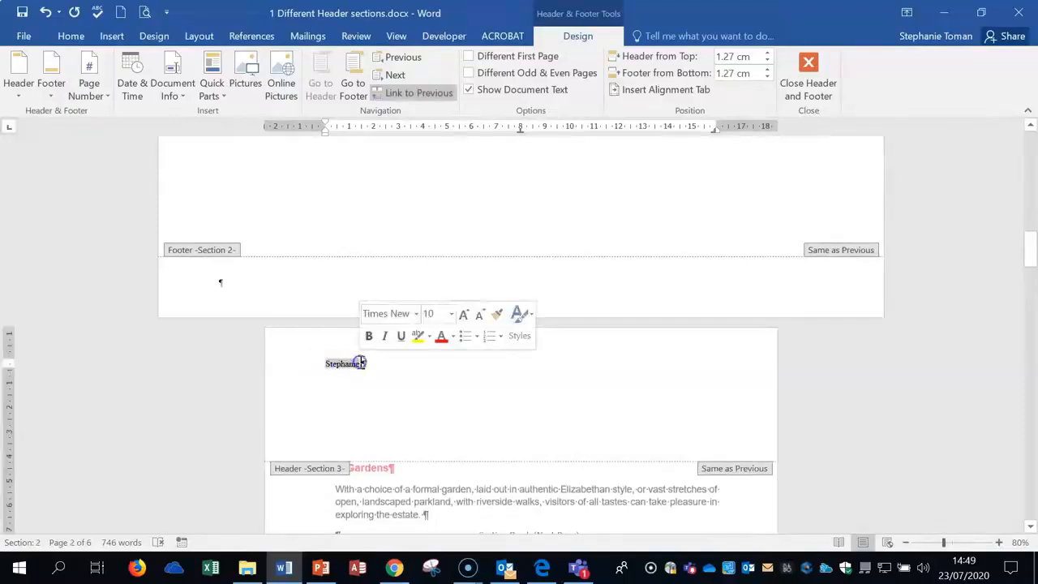
left_click(420, 94)
Replace the name in the section 2 header above The House with "Computer".
scroll(416, 272, "up", 10)
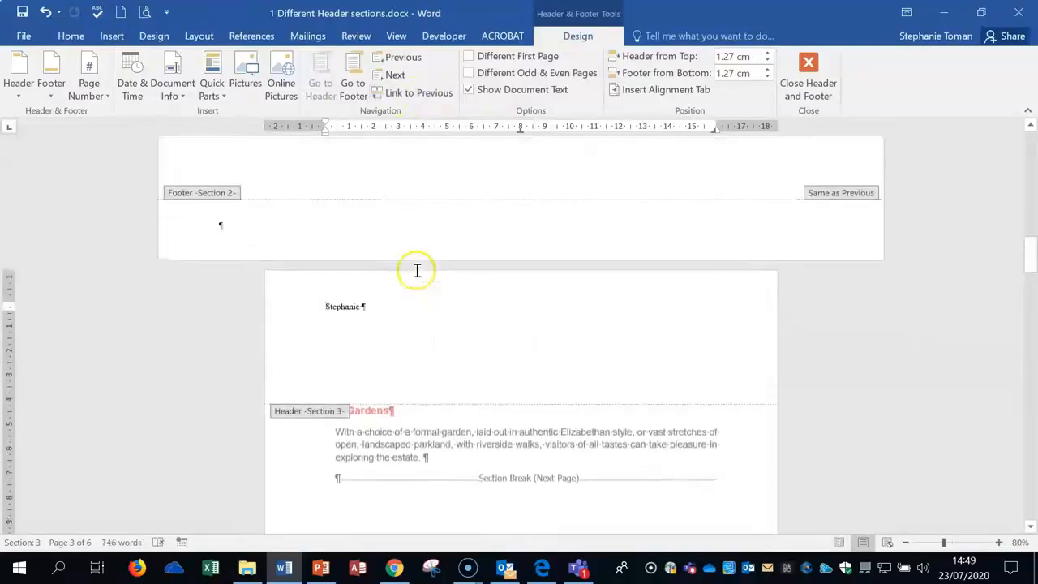
scroll(416, 276, "up", 4)
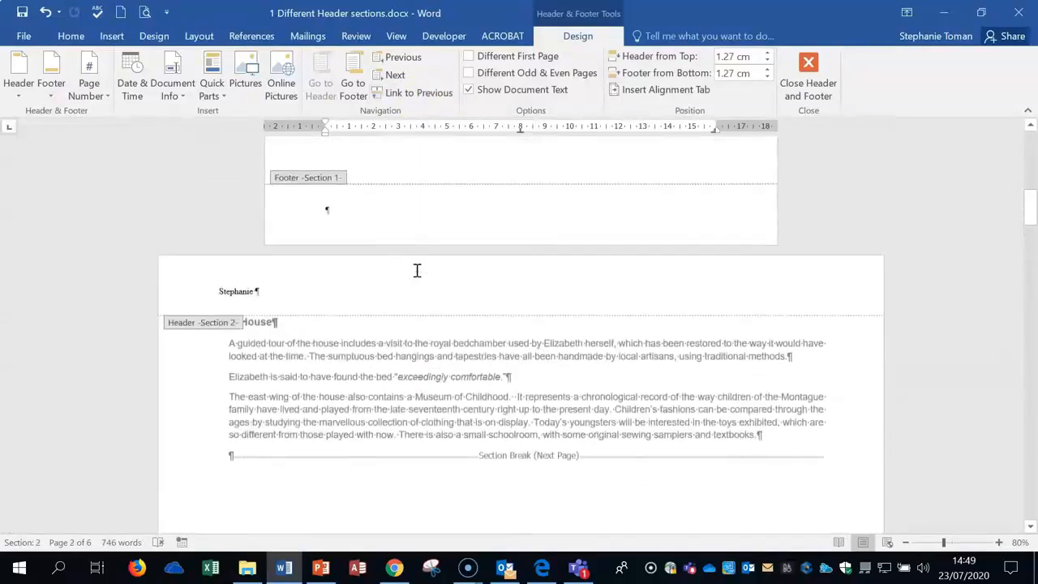
left_click(220, 310)
left_click_drag(220, 310, 266, 310)
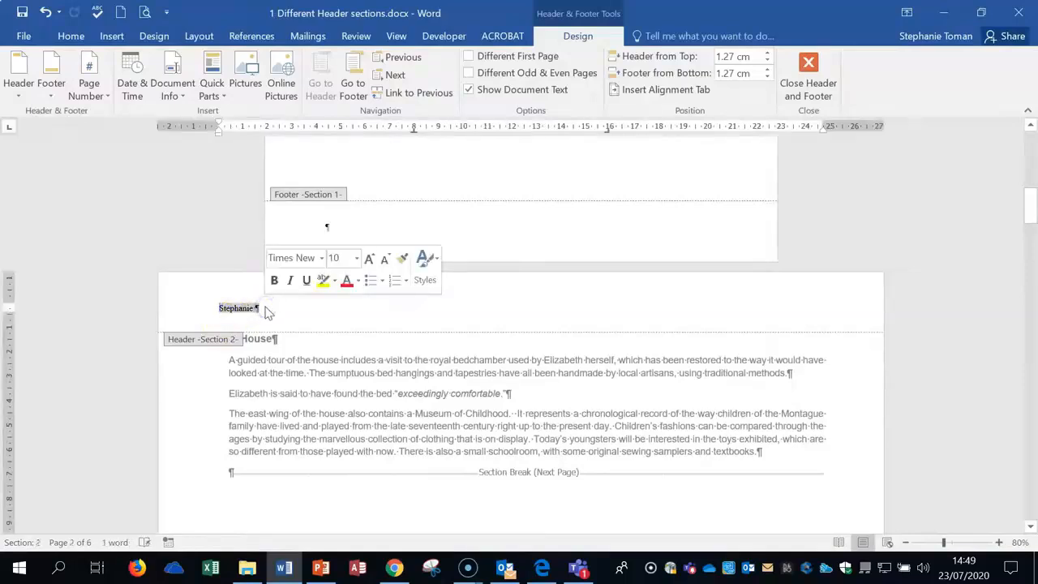
type("Computer")
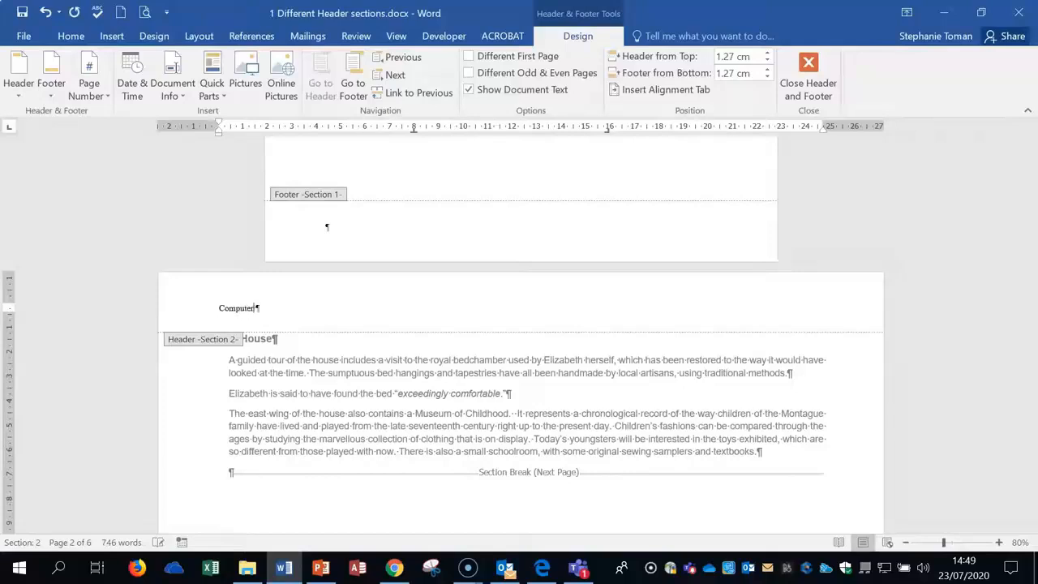
Compare the headers of sections 1, 2 and 3 and the pages that follow.
scroll(540, 487, "down", 8)
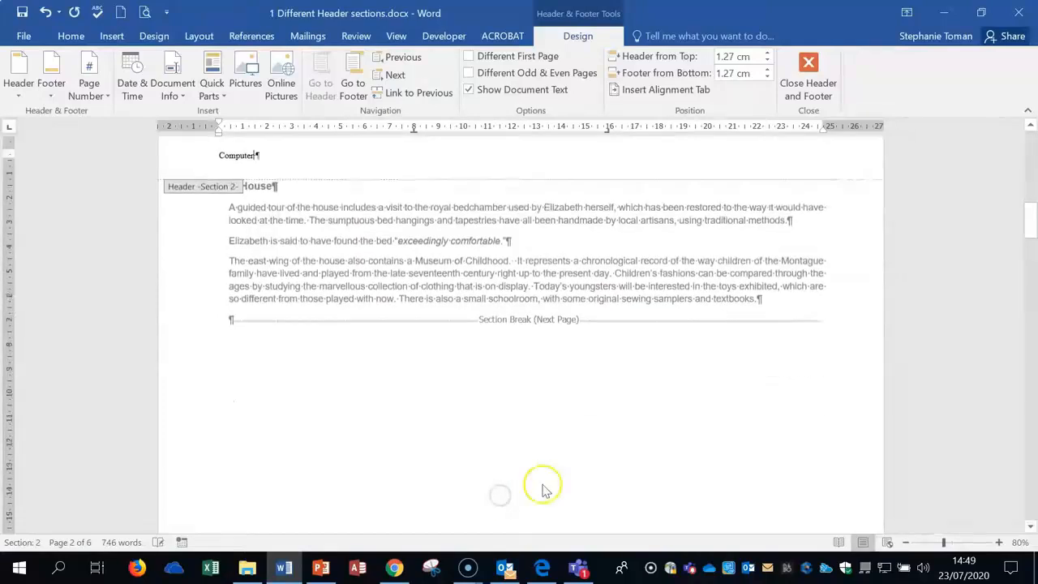
scroll(543, 485, "down", 3)
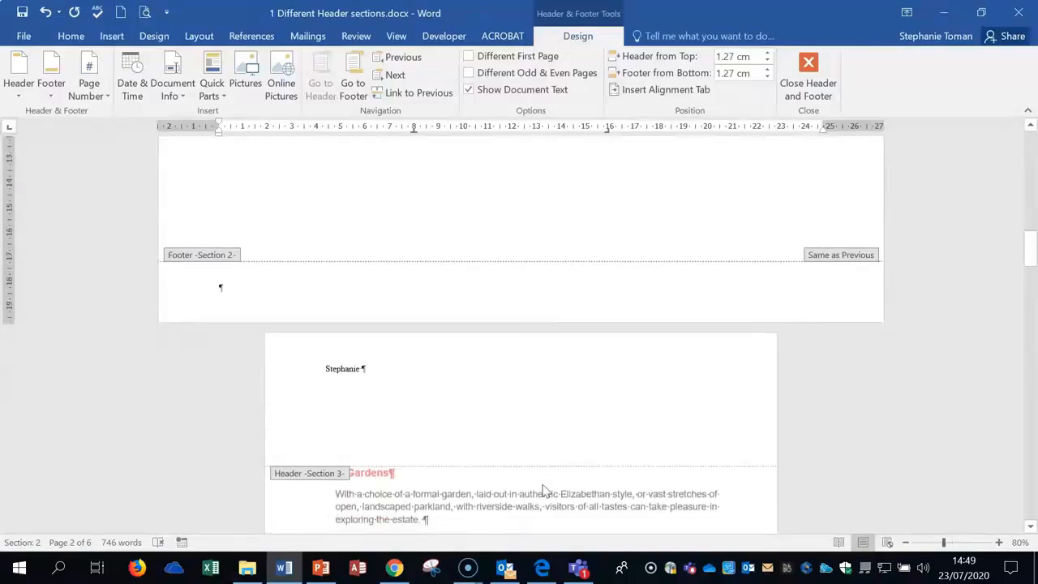
left_click(347, 369)
scroll(439, 377, "up", 13)
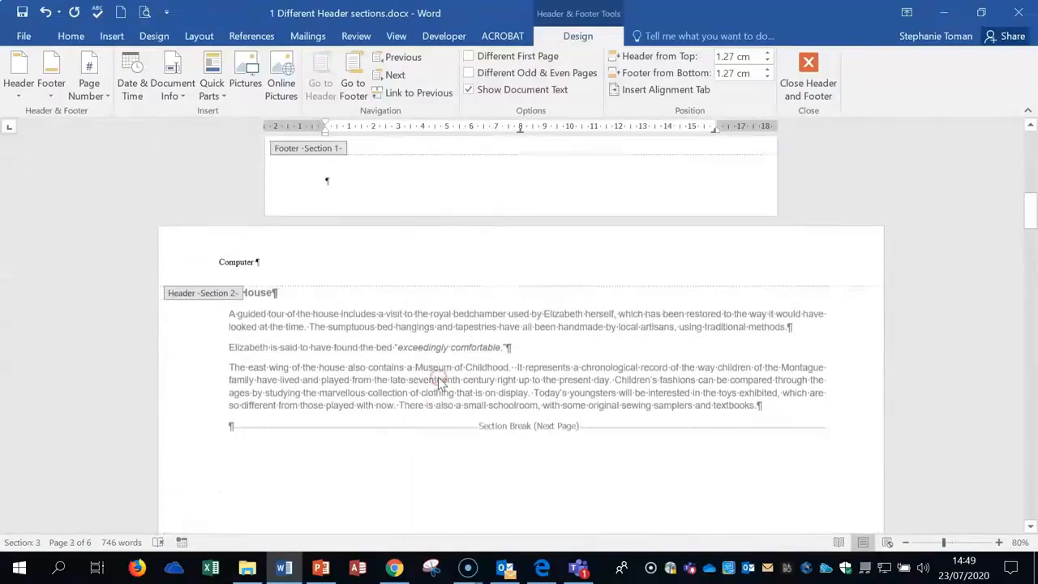
scroll(438, 377, "down", 7)
scroll(439, 377, "down", 20)
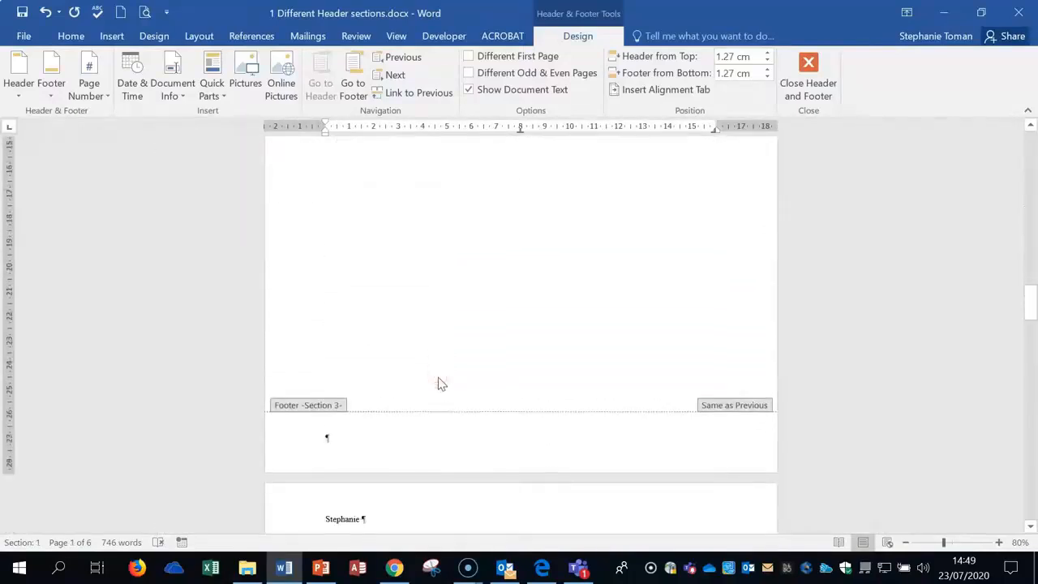
scroll(439, 383, "up", 10)
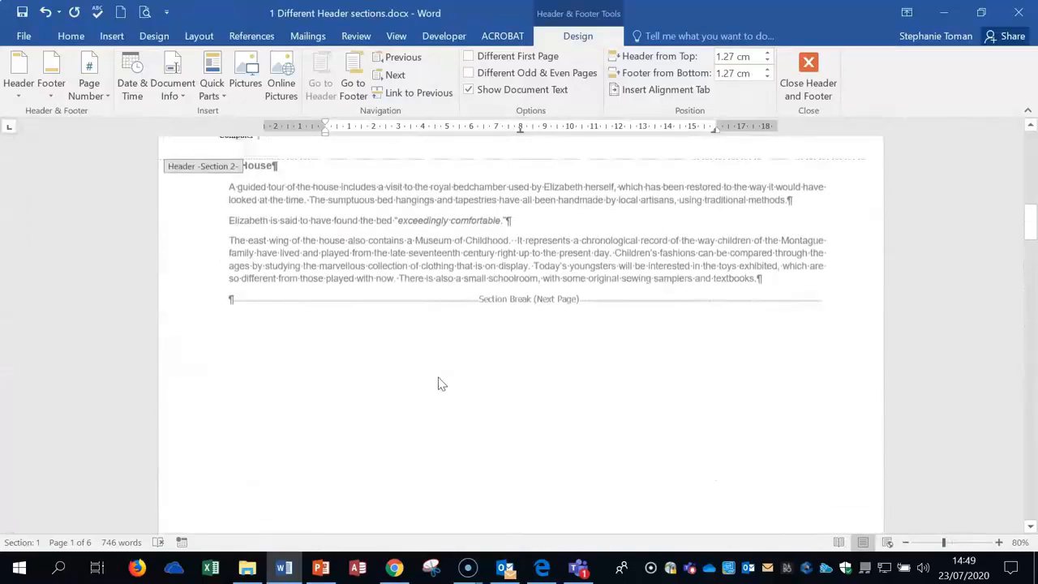
scroll(437, 385, "up", 6)
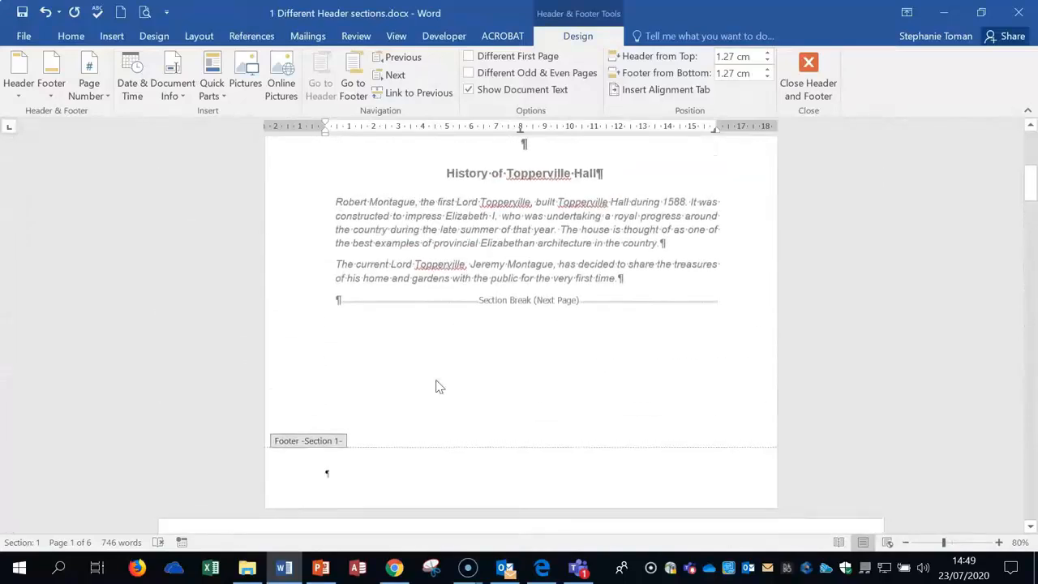
scroll(437, 387, "up", 8)
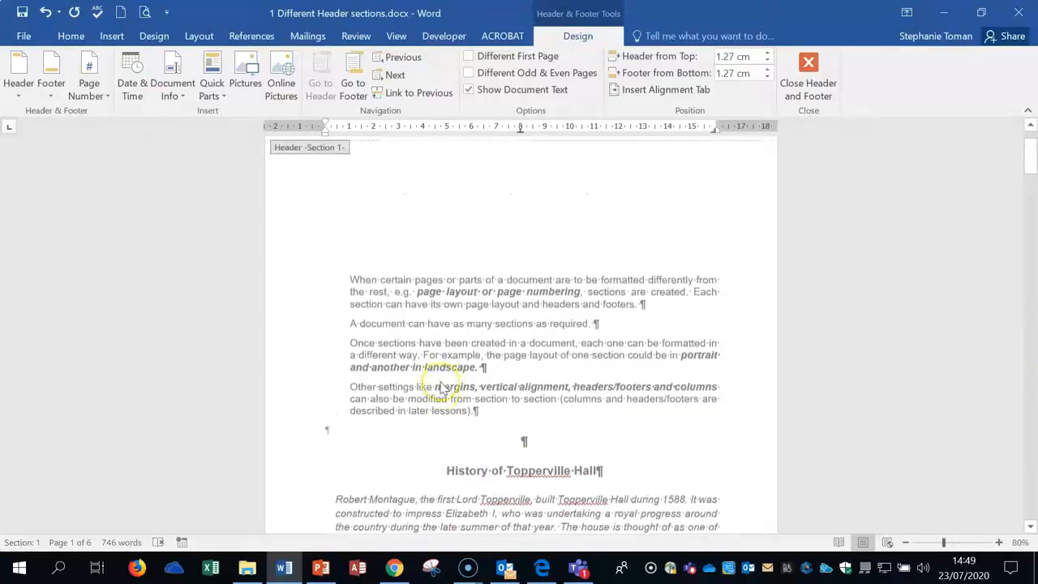
scroll(441, 386, "down", 8)
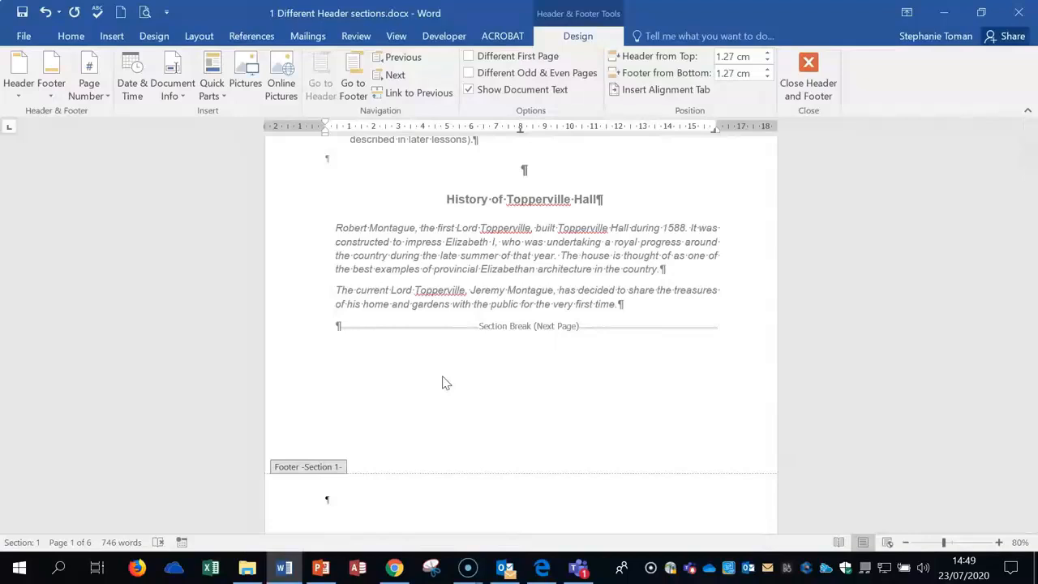
Close the header sections document without saving, and open 2 Different section numbering.docx from the 4 Document Setup folder.
left_click(811, 66)
left_click(1017, 14)
left_click(519, 315)
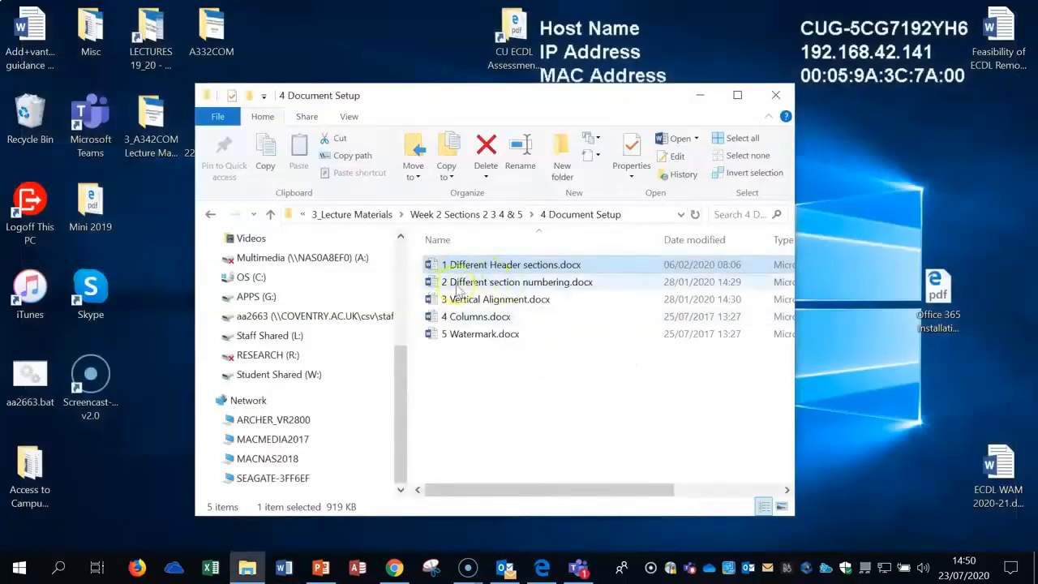
left_click(478, 281)
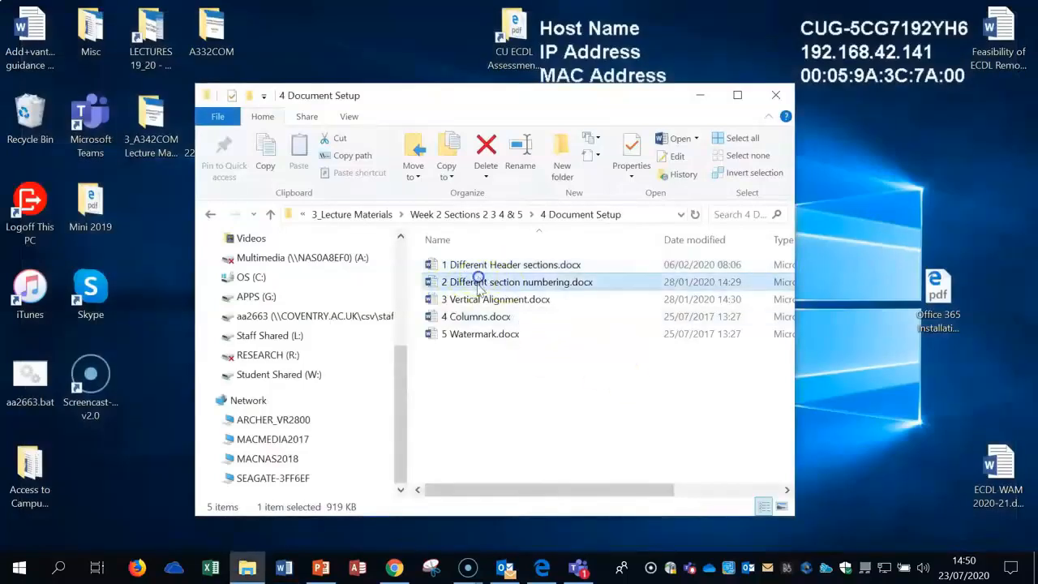
double_click(544, 287)
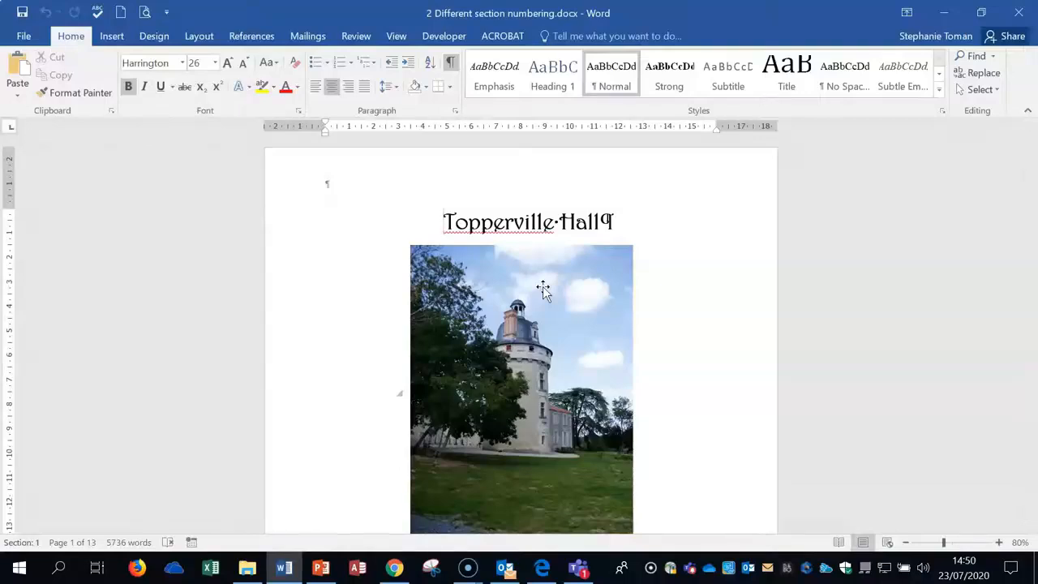
Insert a Plain Number 2 page number at the bottom of the page in the section 1 footer.
left_click(684, 327)
scroll(683, 326, "down", 5)
left_click(506, 375)
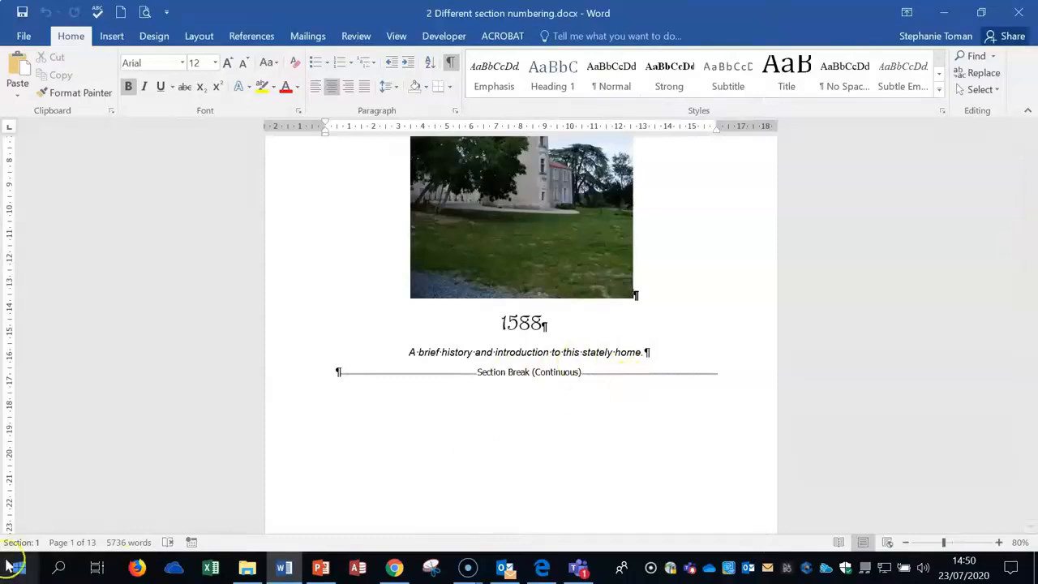
scroll(633, 412, "down", 5)
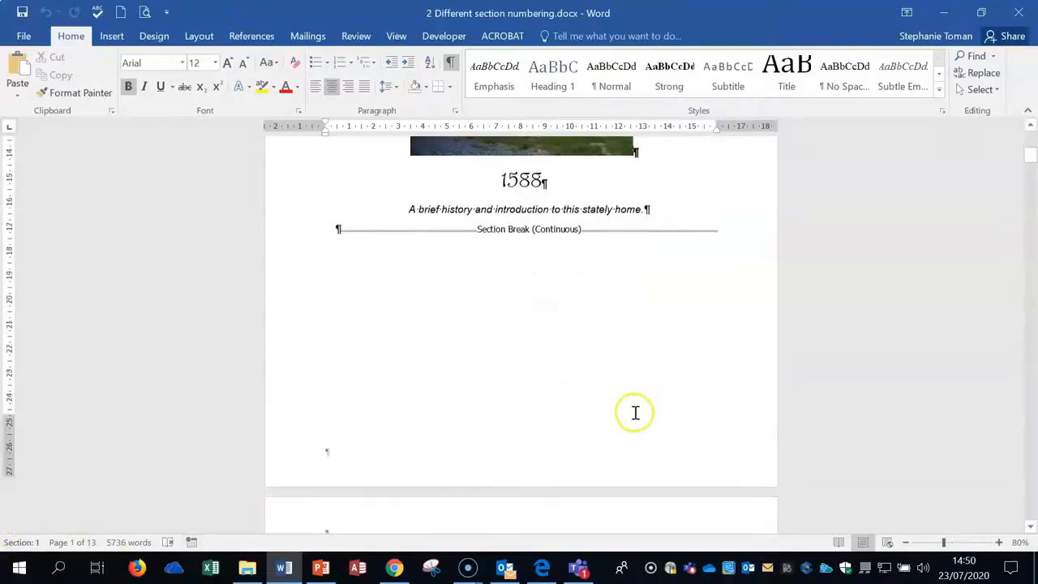
double_click(524, 267)
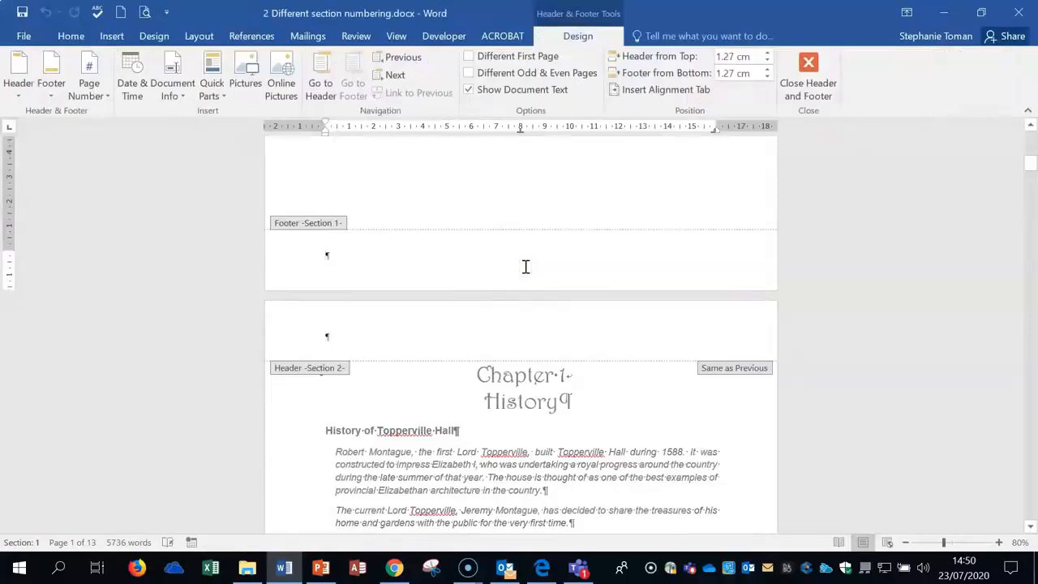
left_click(107, 97)
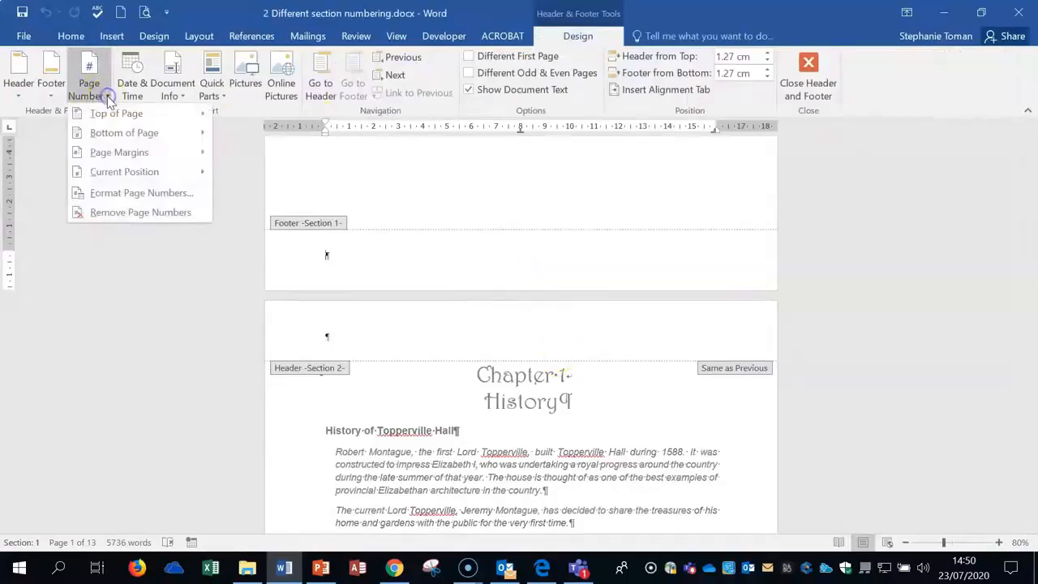
left_click(119, 133)
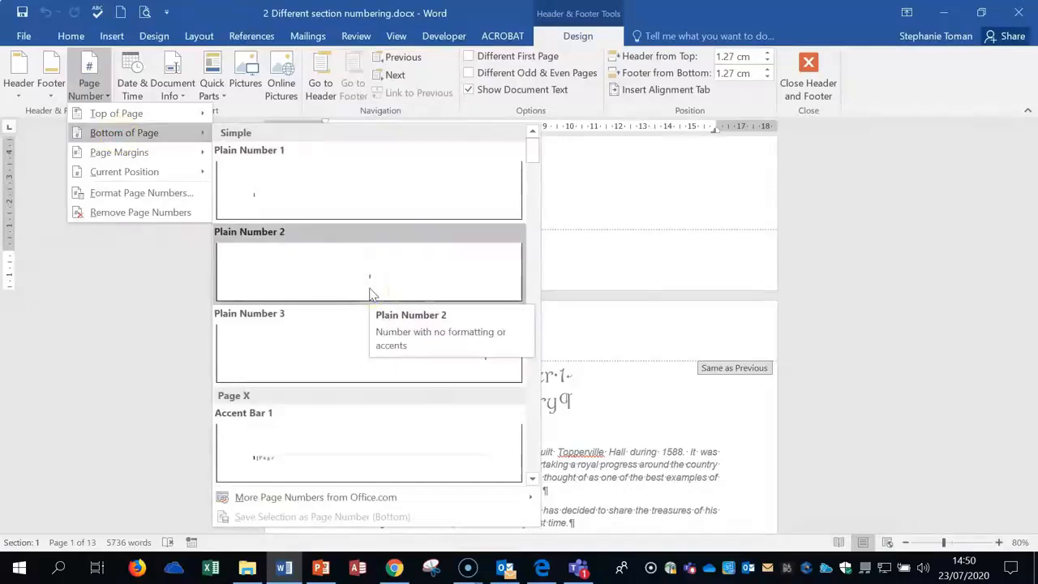
left_click(369, 294)
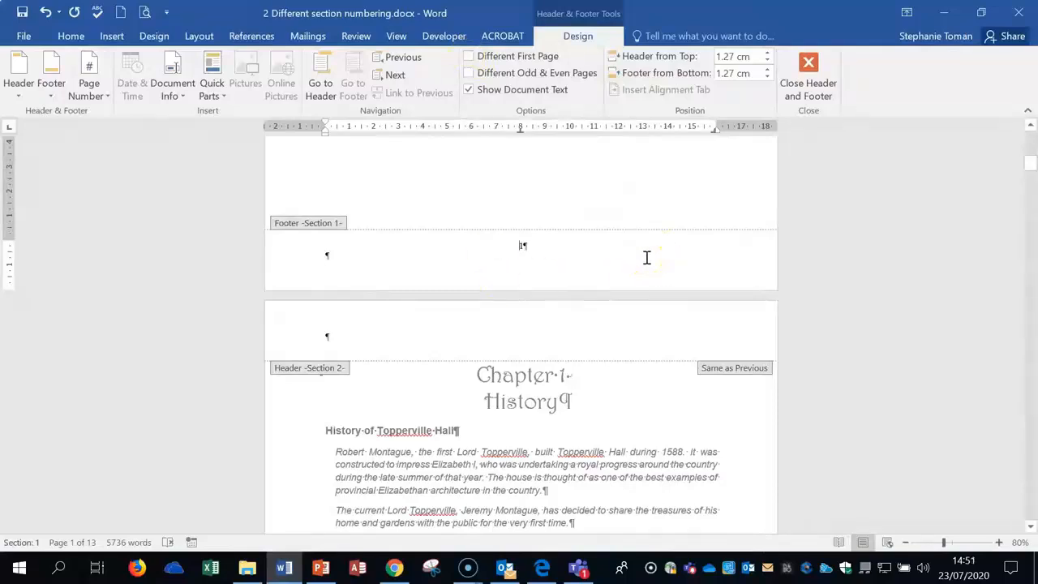
Compare the page numbers in the section 1 footer and the section 2 footers that follow, up to The House.
scroll(647, 258, "down", 12)
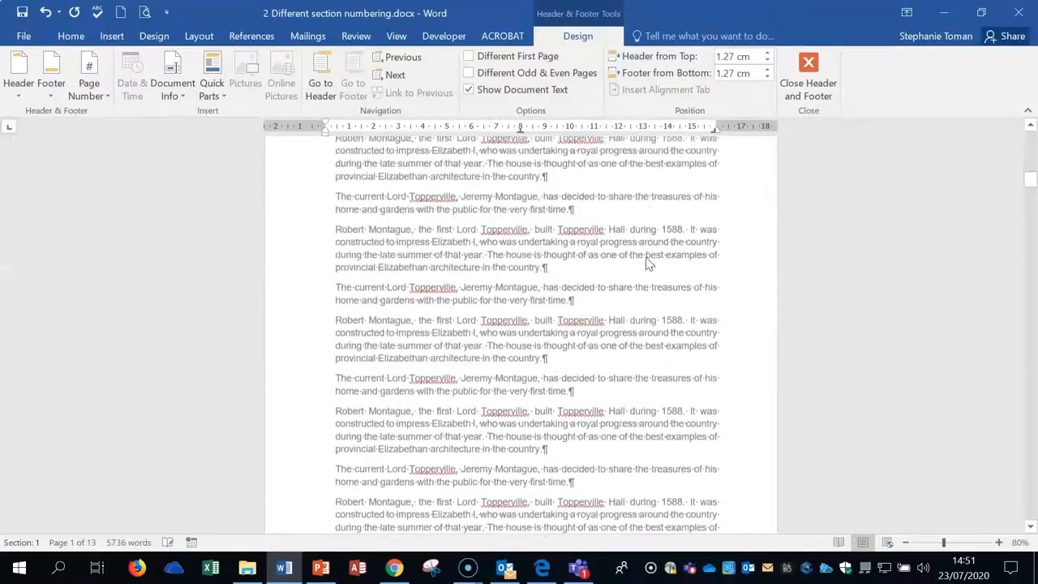
left_click(543, 408)
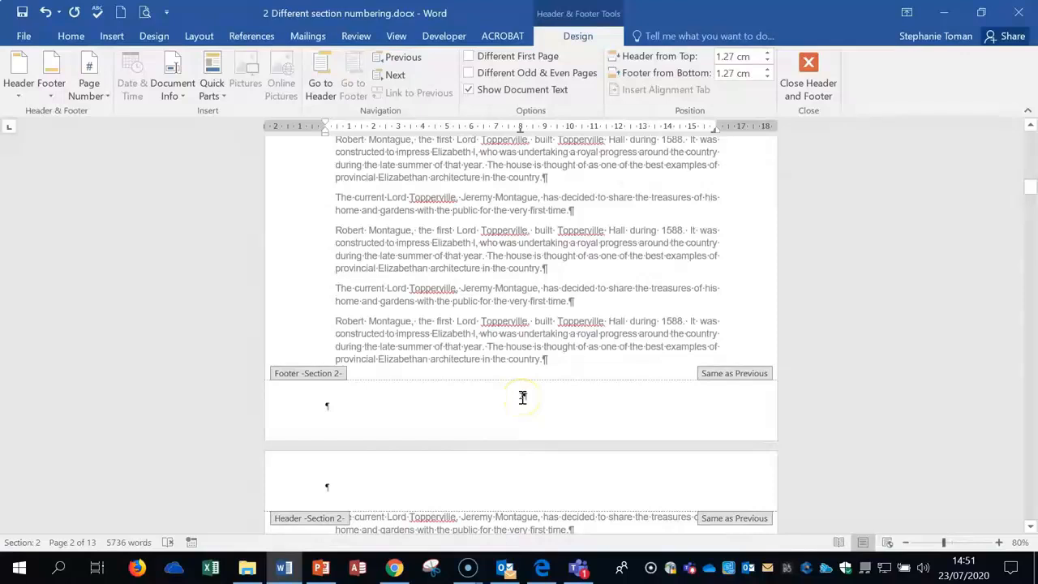
scroll(523, 397, "up", 10)
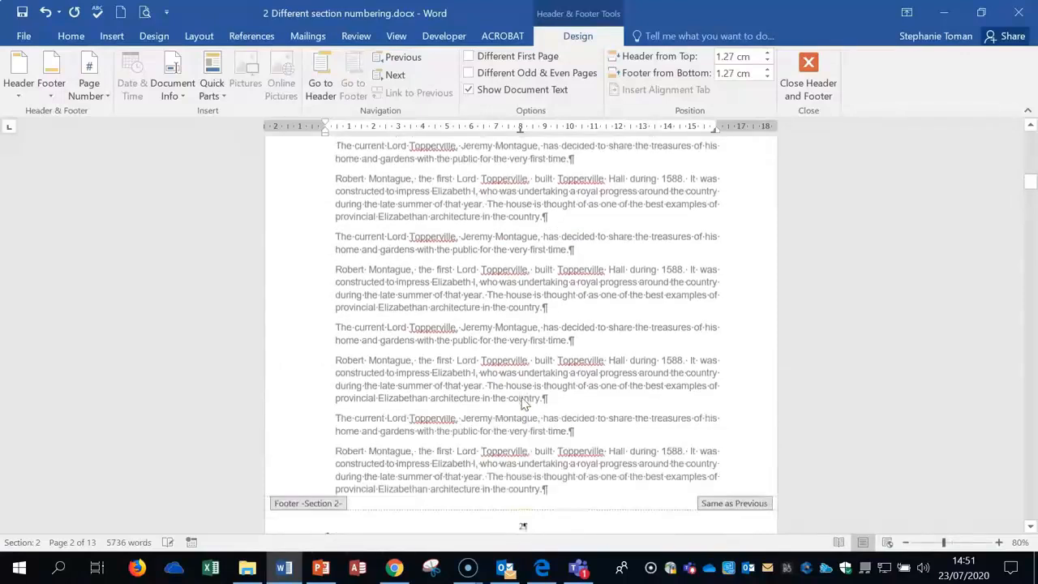
scroll(523, 403, "up", 3)
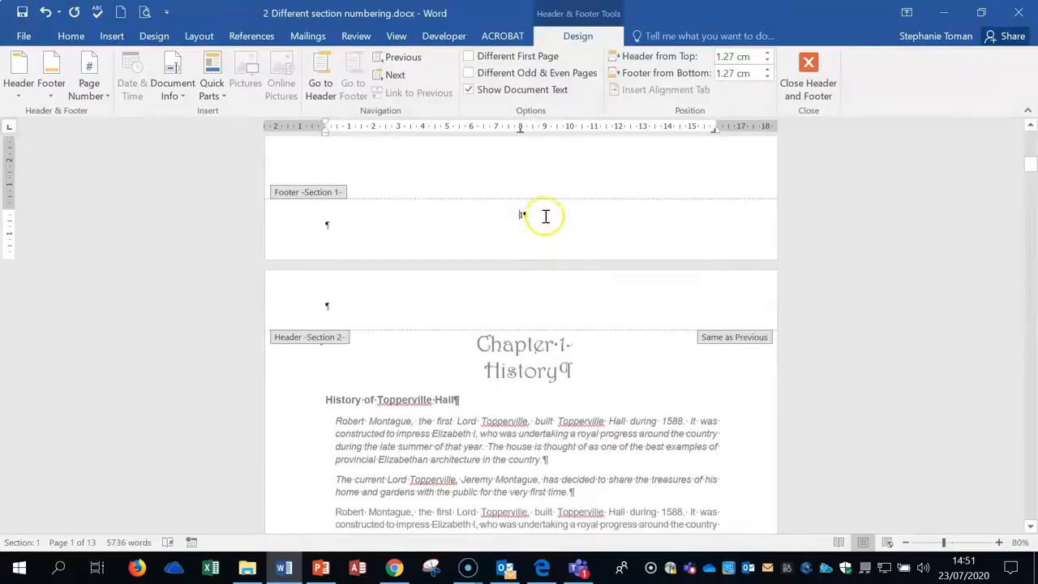
scroll(559, 217, "down", 12)
scroll(556, 223, "down", 5)
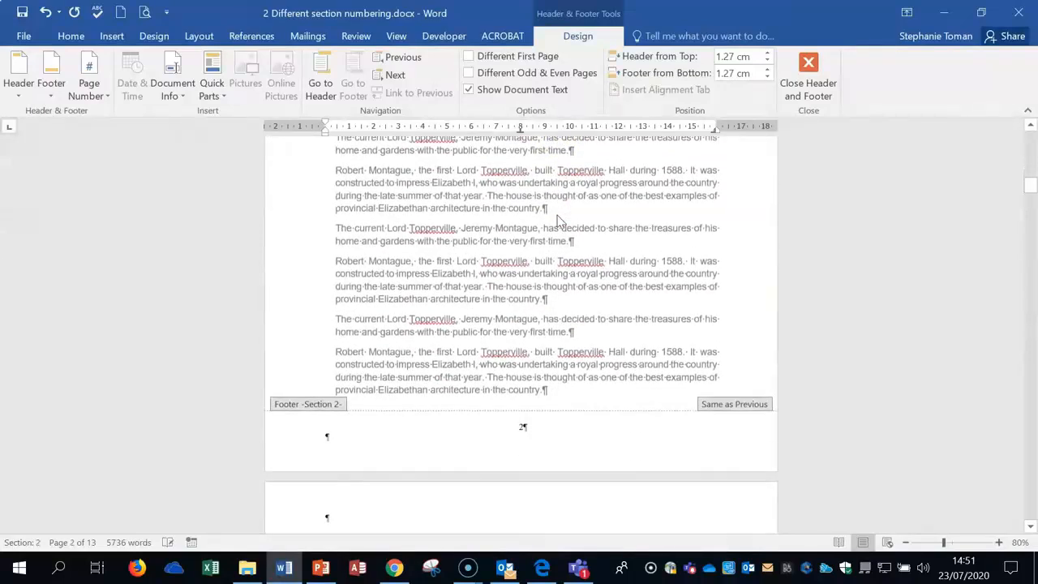
left_click(523, 276)
scroll(535, 283, "down", 18)
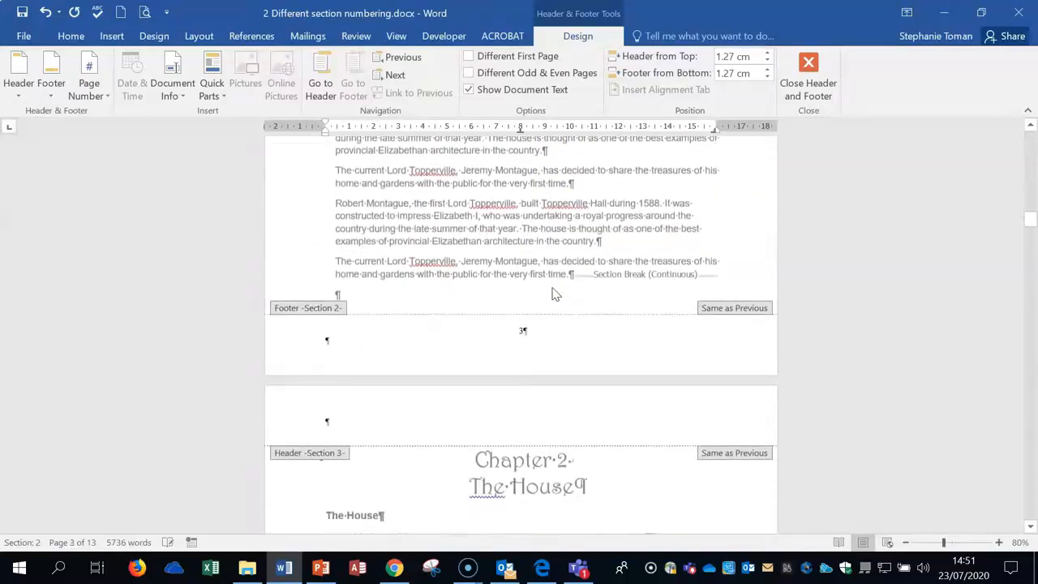
scroll(554, 293, "up", 15)
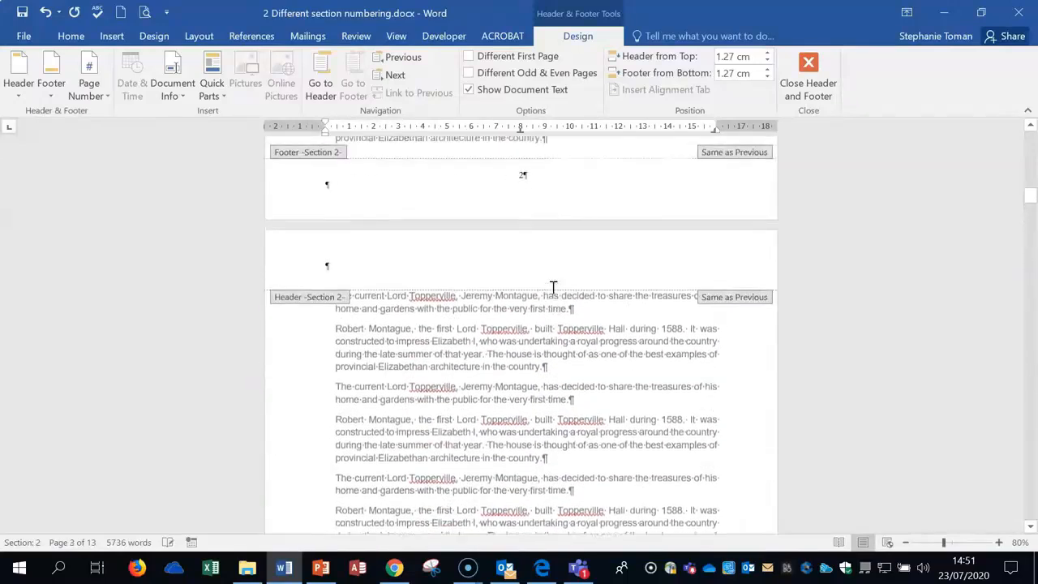
Unlink the section 2 footer from the previous section's footer.
left_click(524, 304)
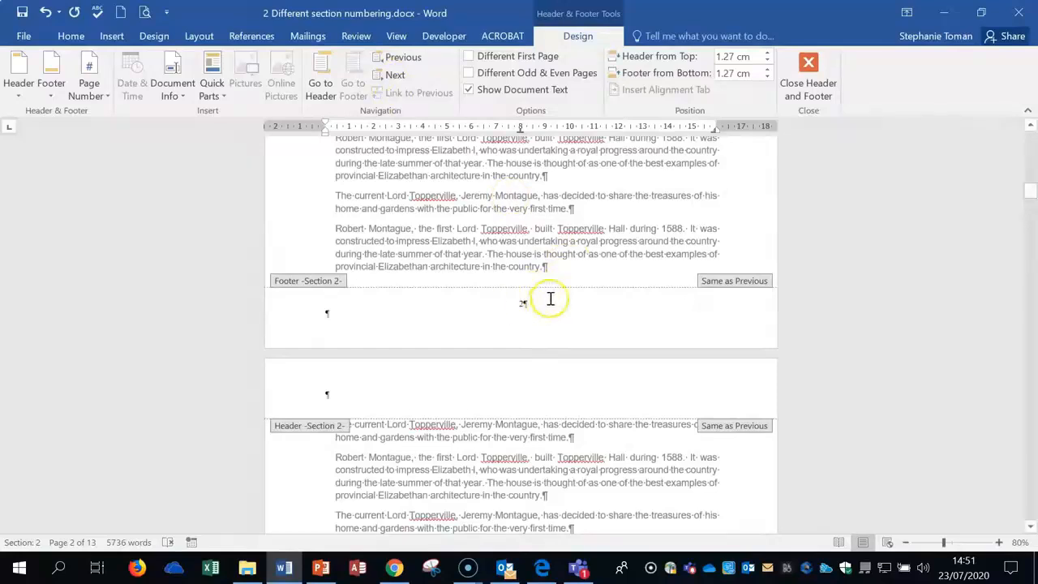
left_click(522, 300)
double_click(522, 301)
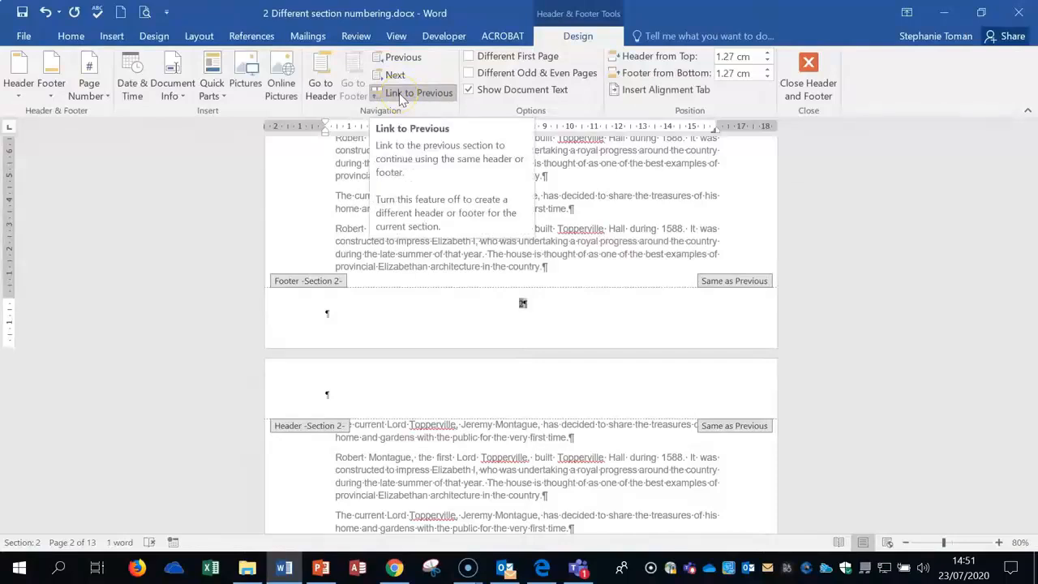
left_click(400, 95)
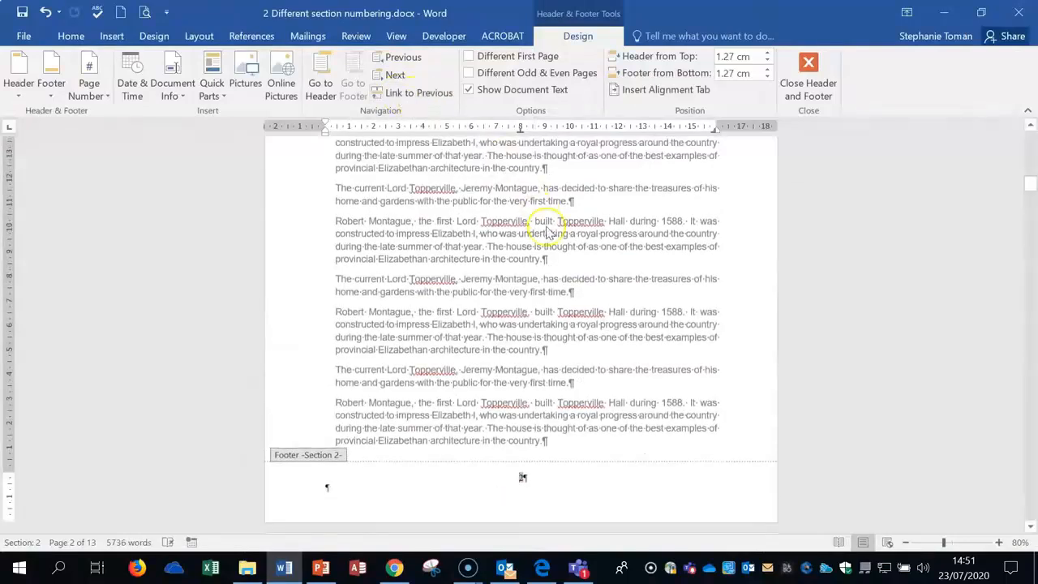
Delete the page number from the section 1 footer on the title page.
scroll(546, 227, "up", 12)
double_click(523, 173)
key("Delete")
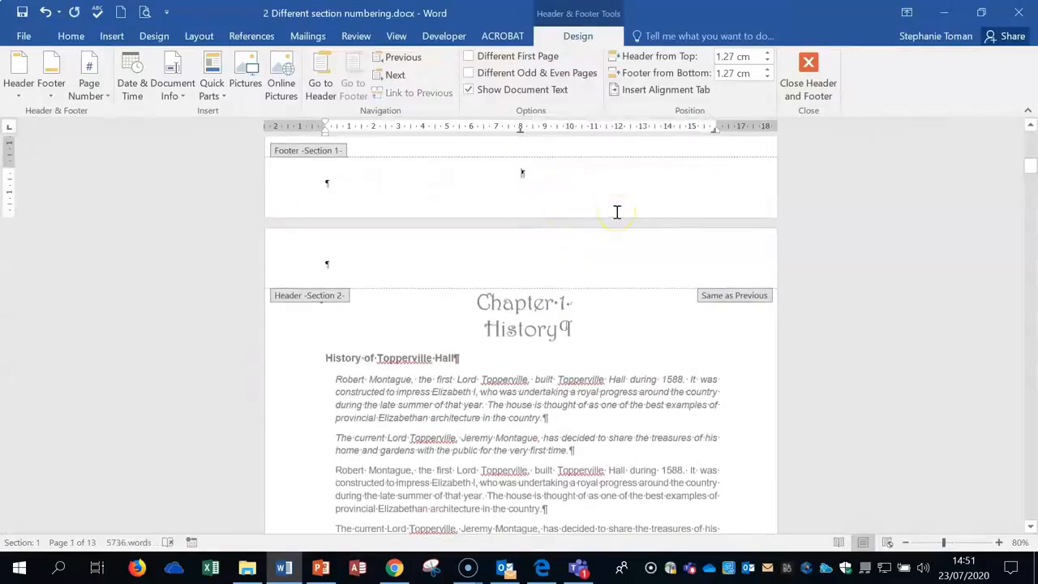
Format the section 2 footer's page numbers to start at 1 instead of continuing from the previous section.
scroll(616, 212, "down", 8)
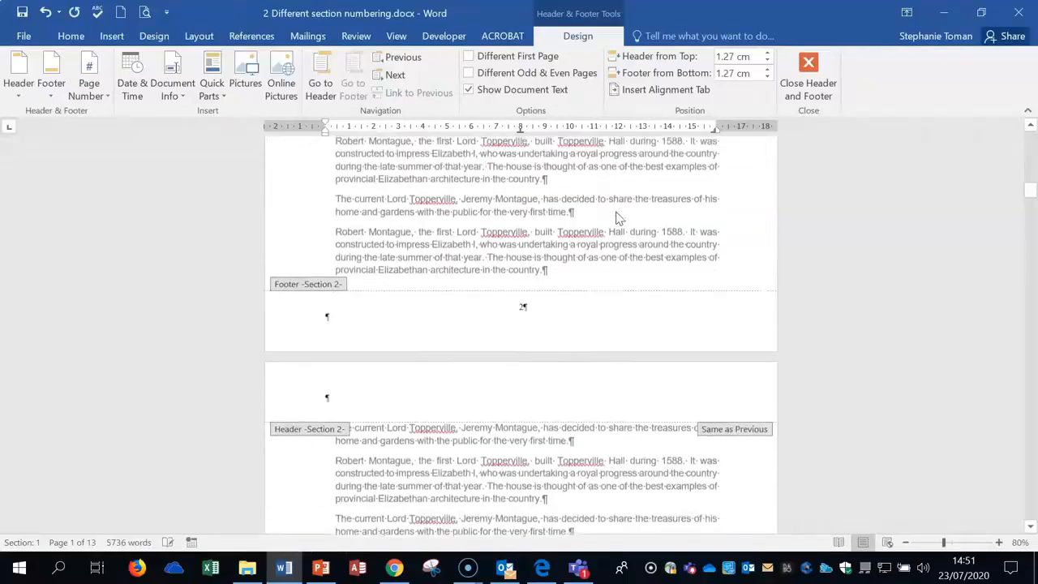
left_click(526, 292)
double_click(524, 292)
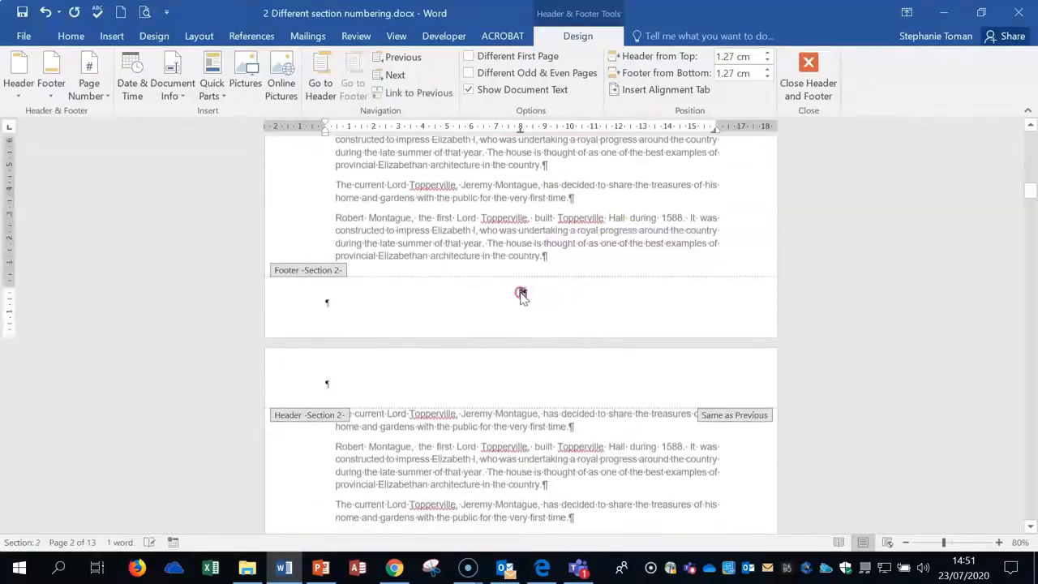
right_click(523, 294)
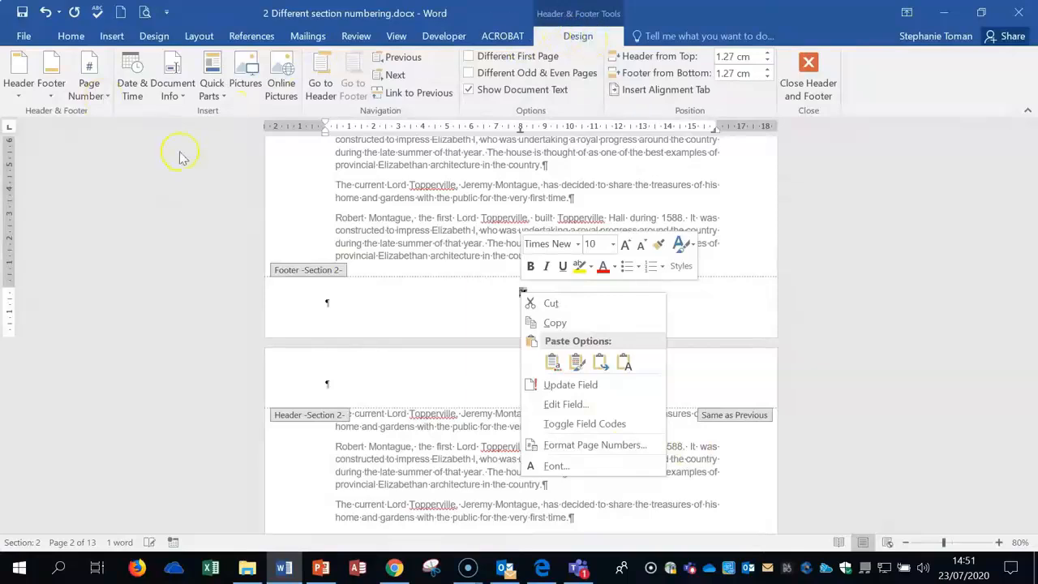
left_click(104, 95)
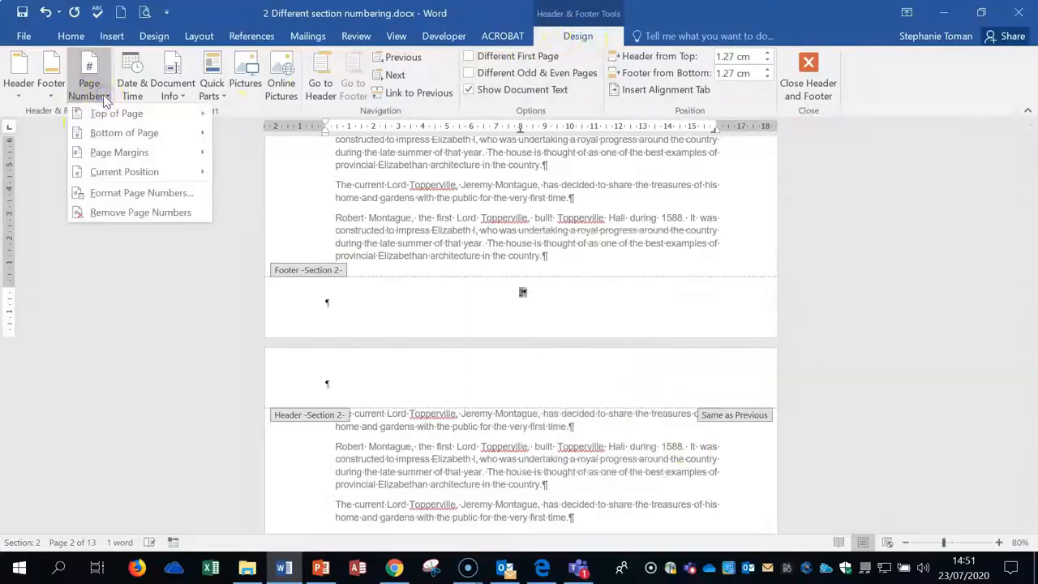
left_click(121, 192)
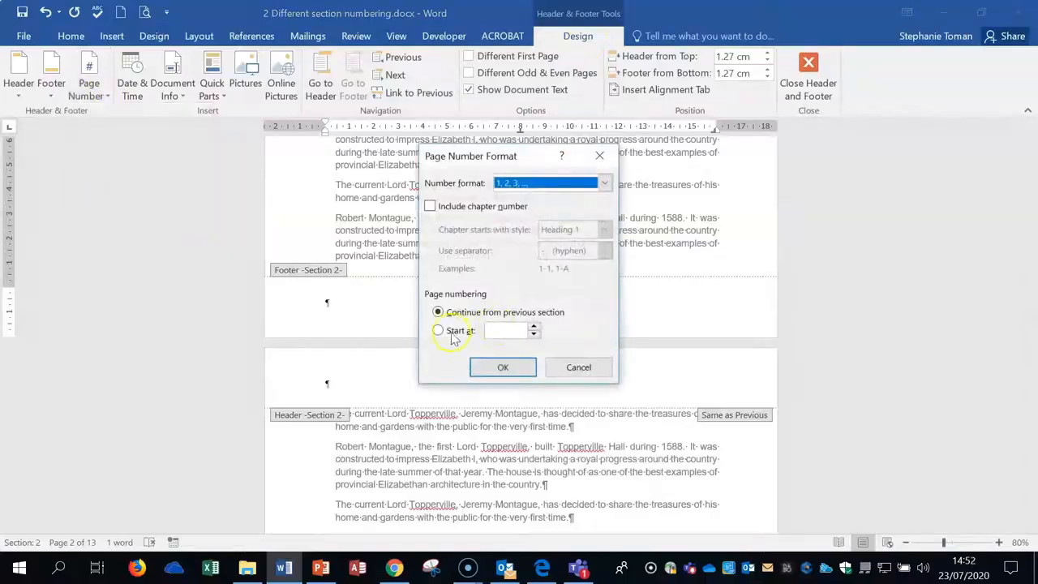
left_click(439, 332)
left_click_drag(531, 162, 810, 163)
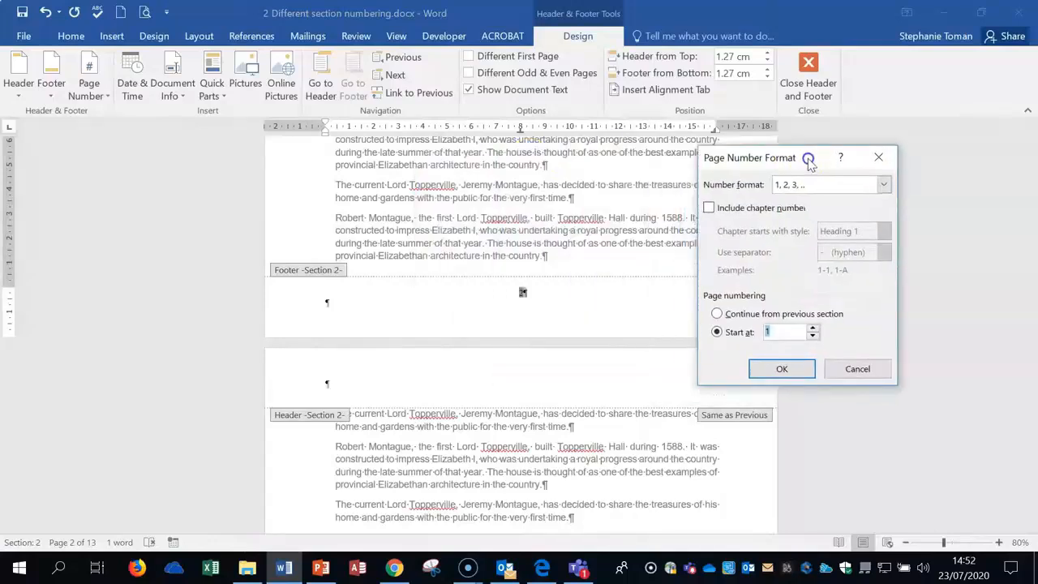
left_click(780, 369)
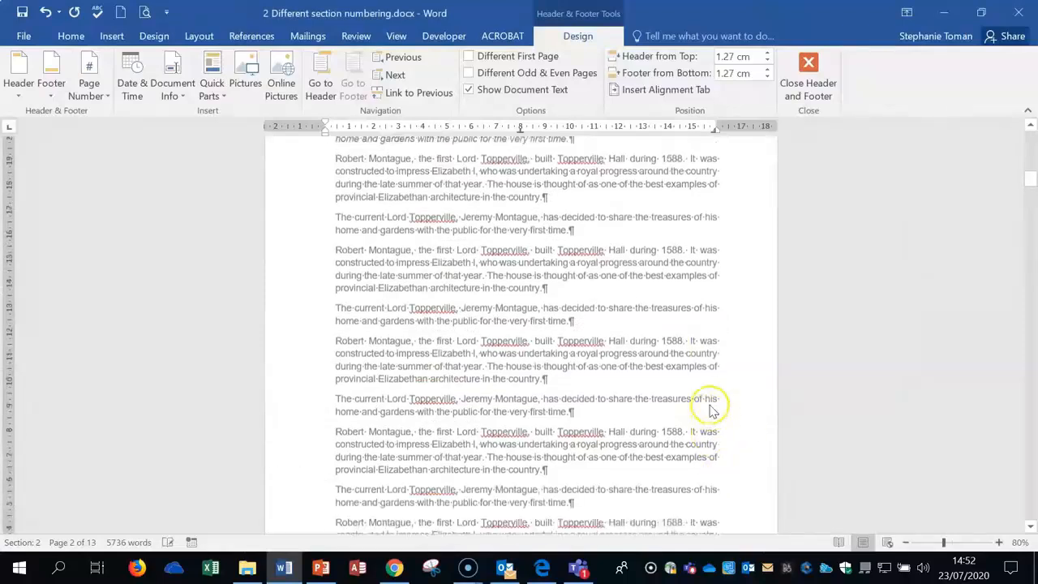
Check the footer page numbering from the title page through sections 2 and 3.
scroll(710, 409, "up", 3)
scroll(710, 409, "down", 15)
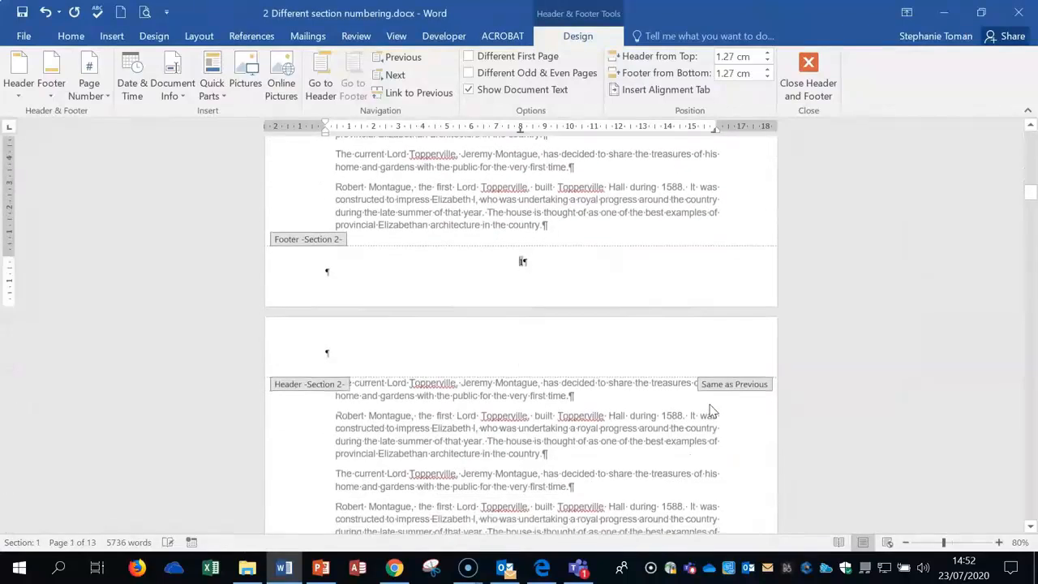
scroll(710, 411, "down", 15)
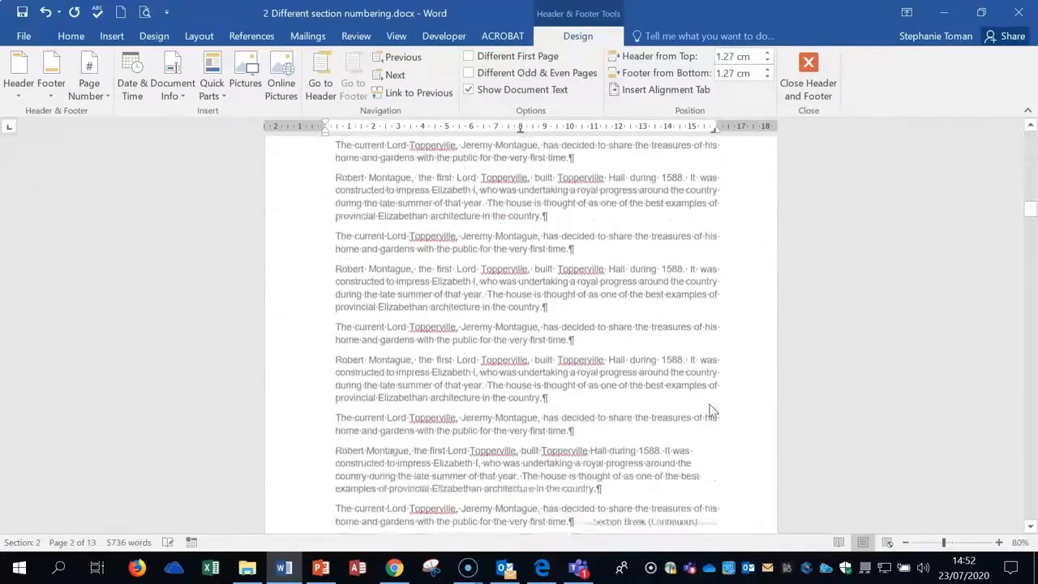
scroll(709, 412, "down", 13)
scroll(710, 409, "up", 7)
scroll(710, 410, "up", 15)
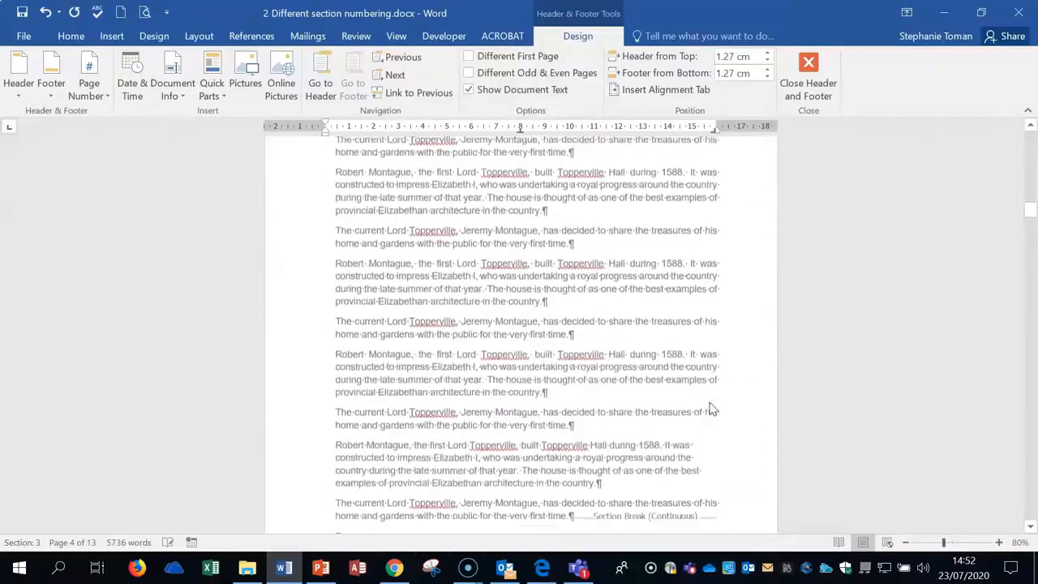
scroll(710, 405, "up", 20)
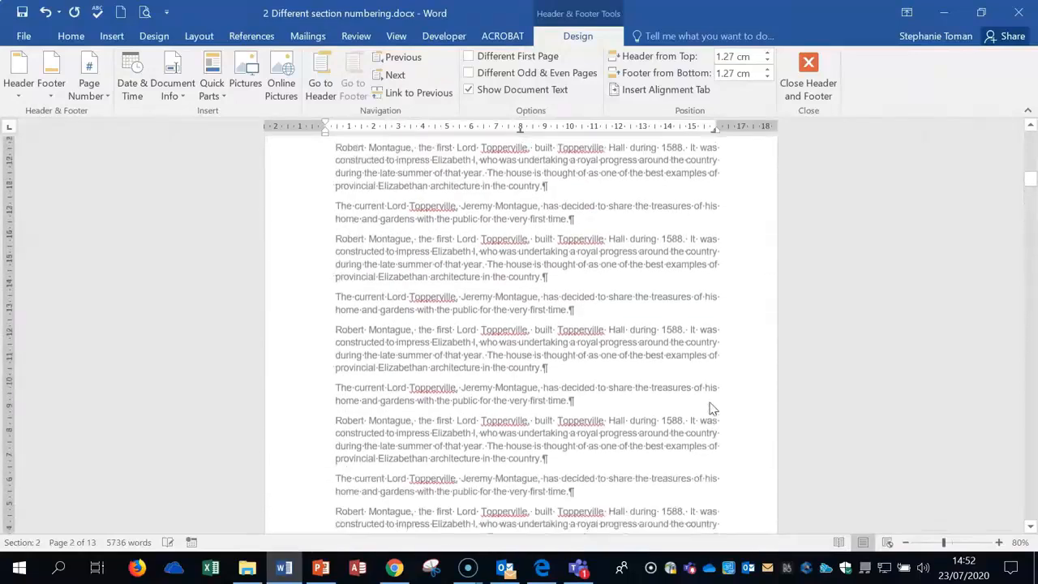
Close the section numbering document without saving and reopen 2 Different section numbering.docx from the 4 Document Setup folder.
left_click(1015, 14)
left_click(519, 316)
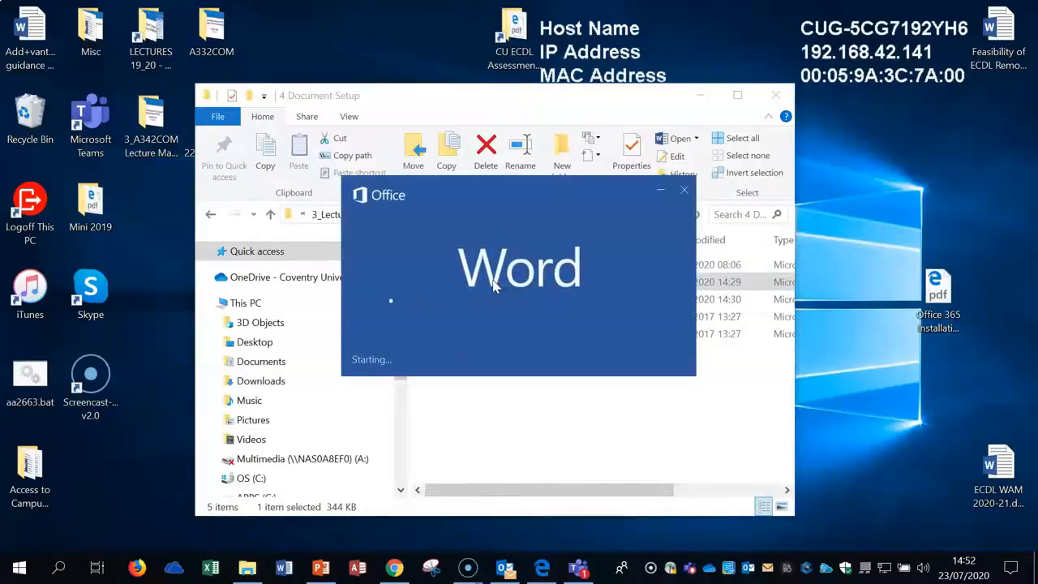
Add a Plain Number 2 page number at the bottom of the page in the reopened document's section 1 footer.
scroll(686, 306, "down", 6)
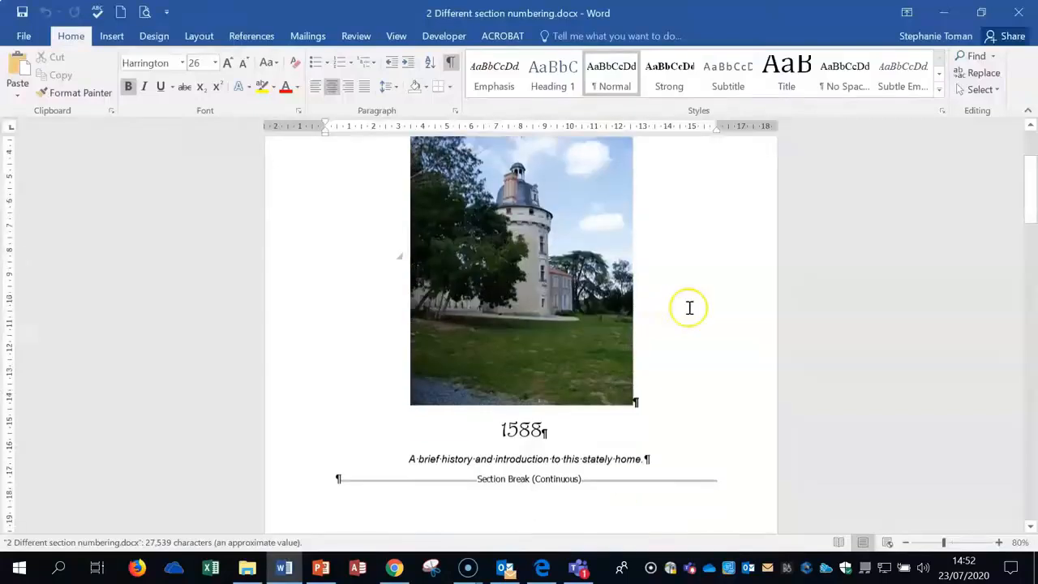
scroll(687, 305, "down", 5)
double_click(541, 352)
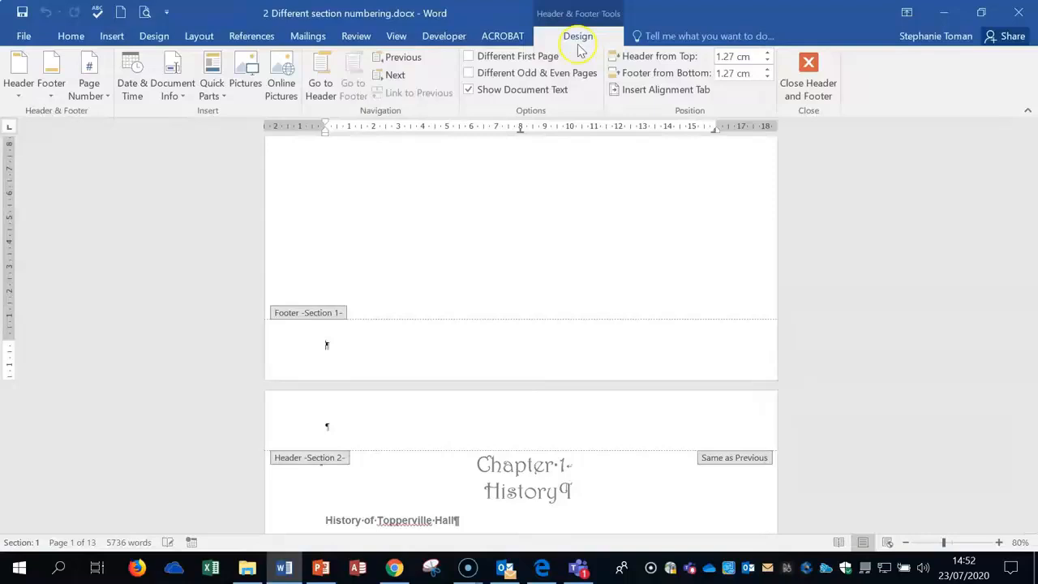
left_click(104, 97)
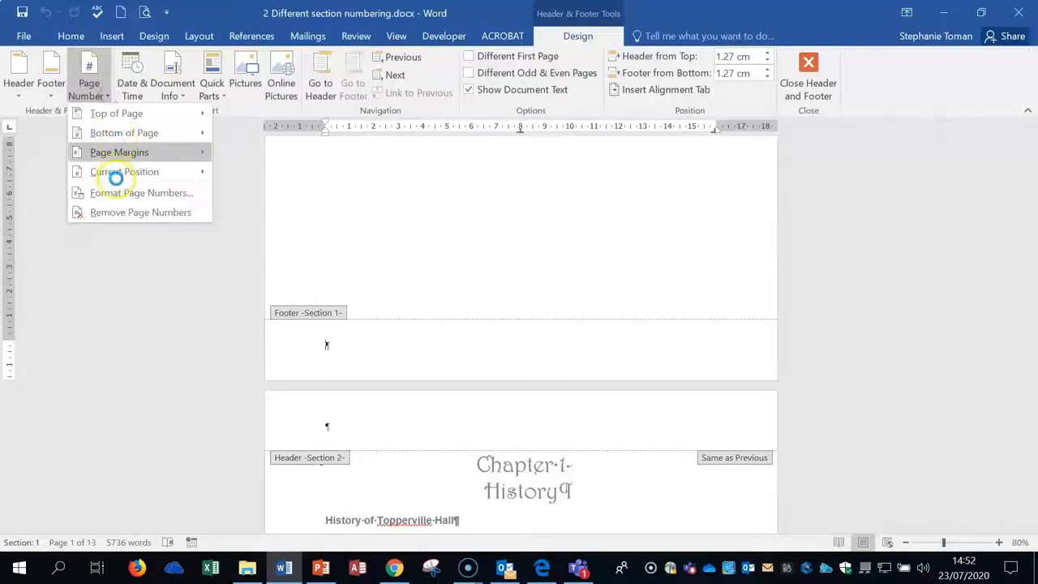
mouse_move(128, 136)
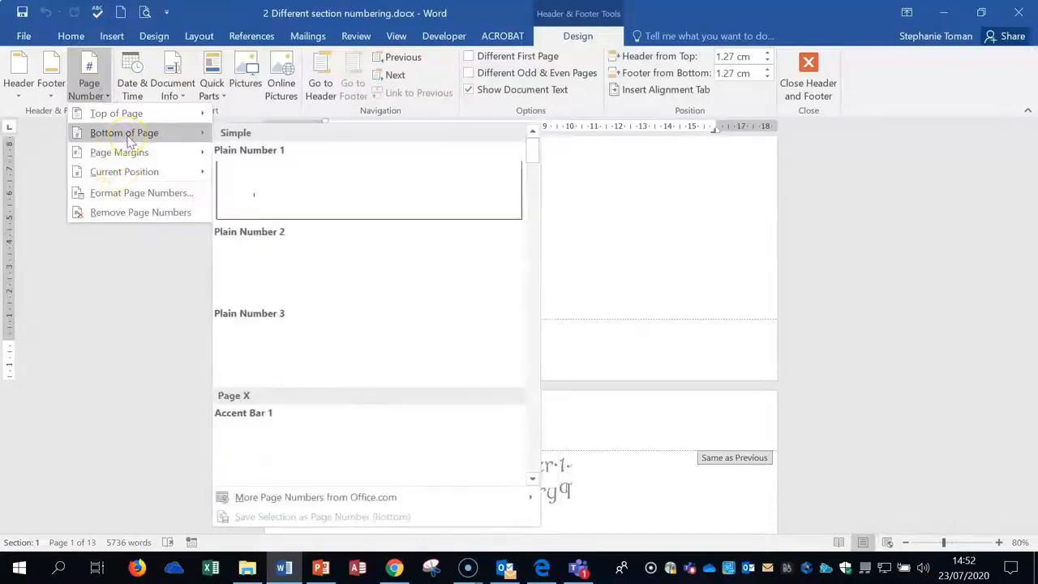
left_click(374, 280)
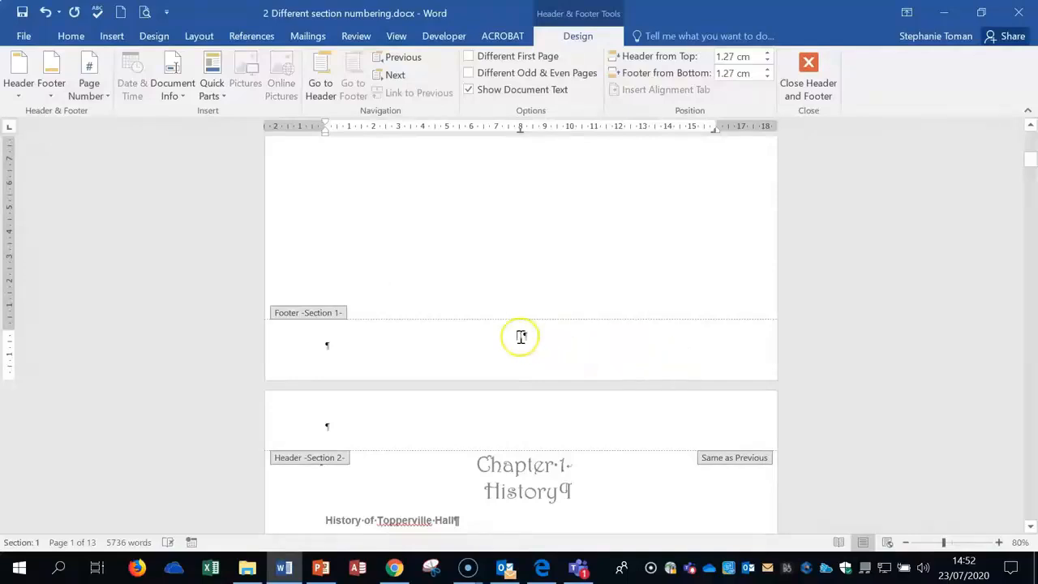
scroll(574, 335, "down", 10)
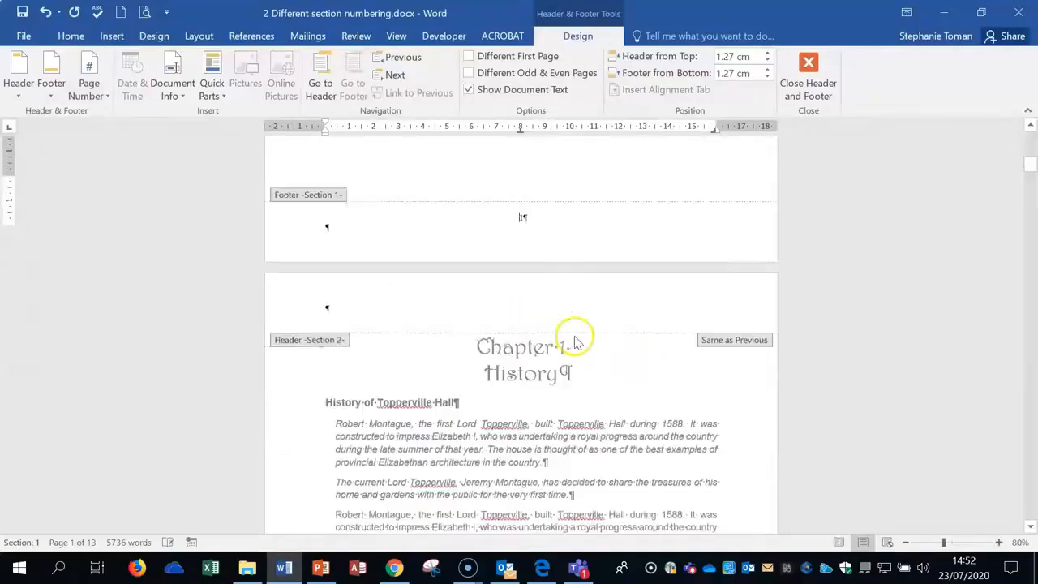
Unlink the section 2 footer from the previous section's footer.
scroll(574, 343, "down", 5)
left_click(522, 302)
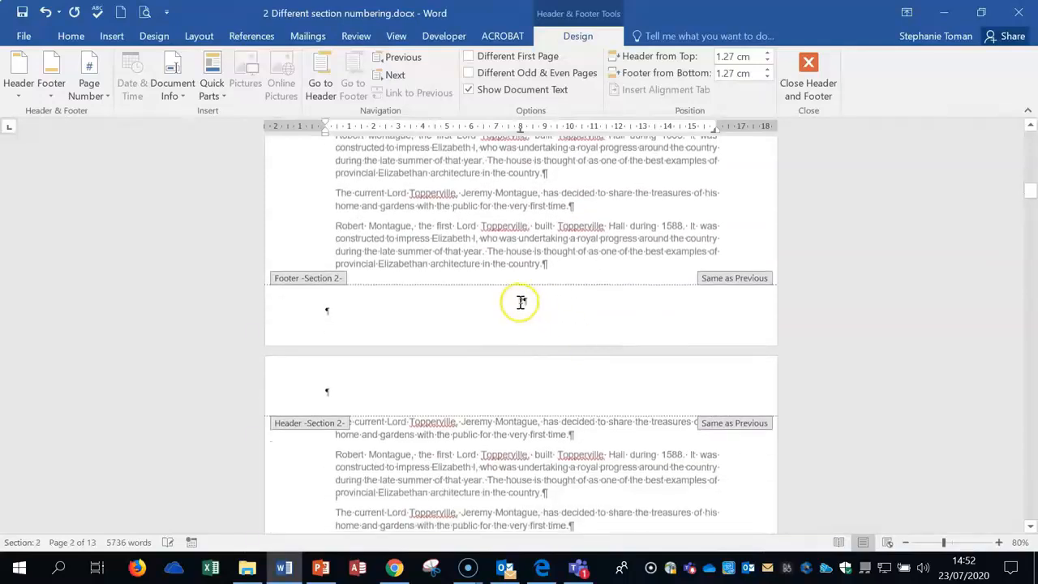
double_click(524, 301)
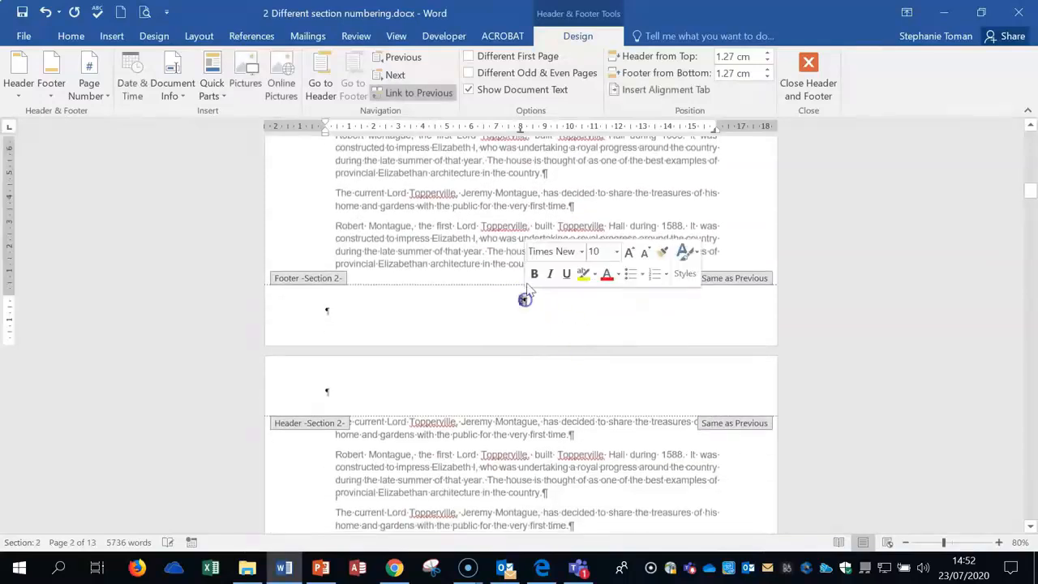
left_click(410, 94)
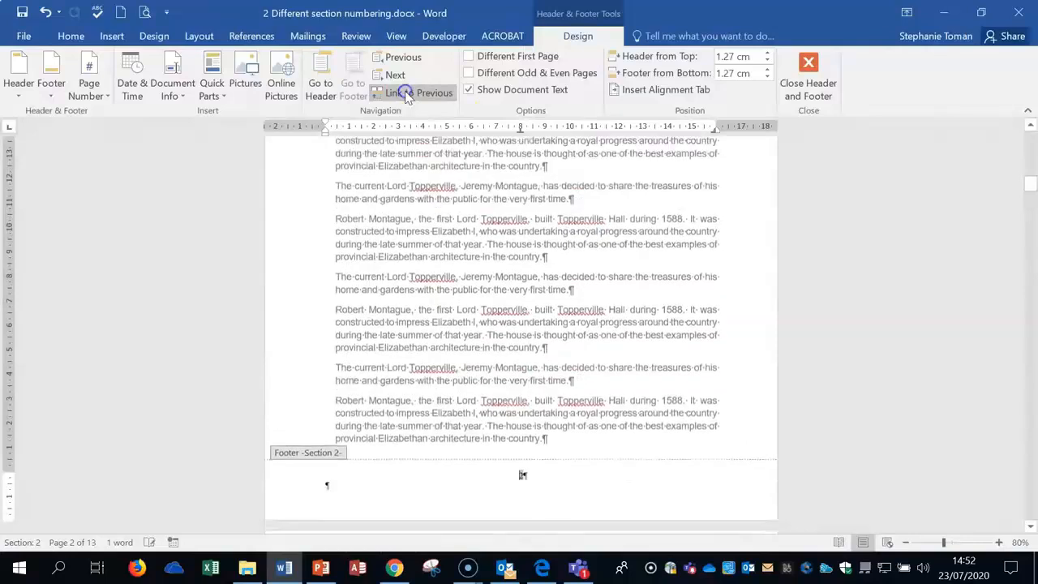
Delete the title page's number from the section 1 footer.
scroll(666, 386, "up", 3)
scroll(666, 386, "up", 4)
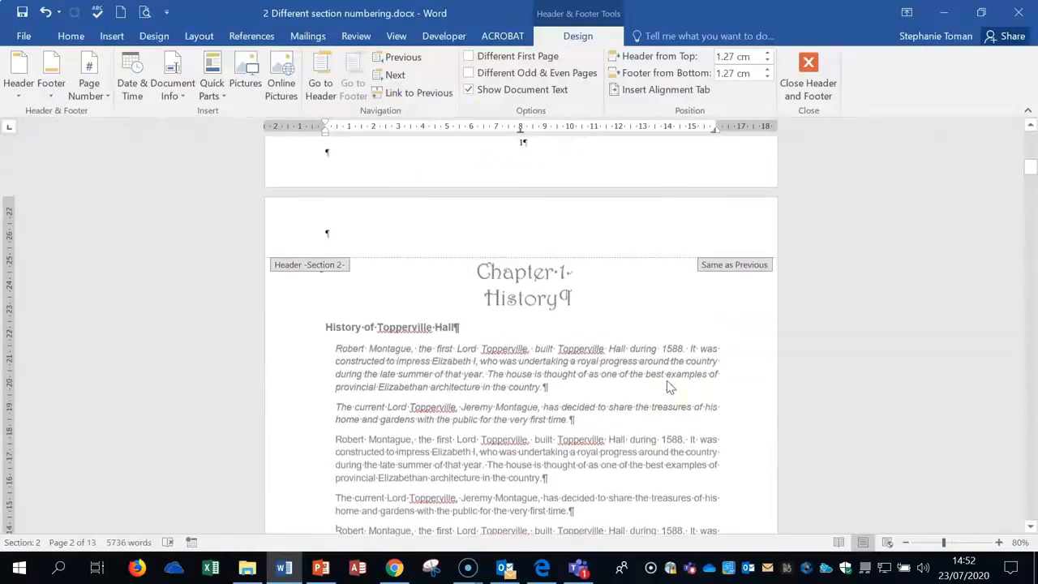
double_click(526, 264)
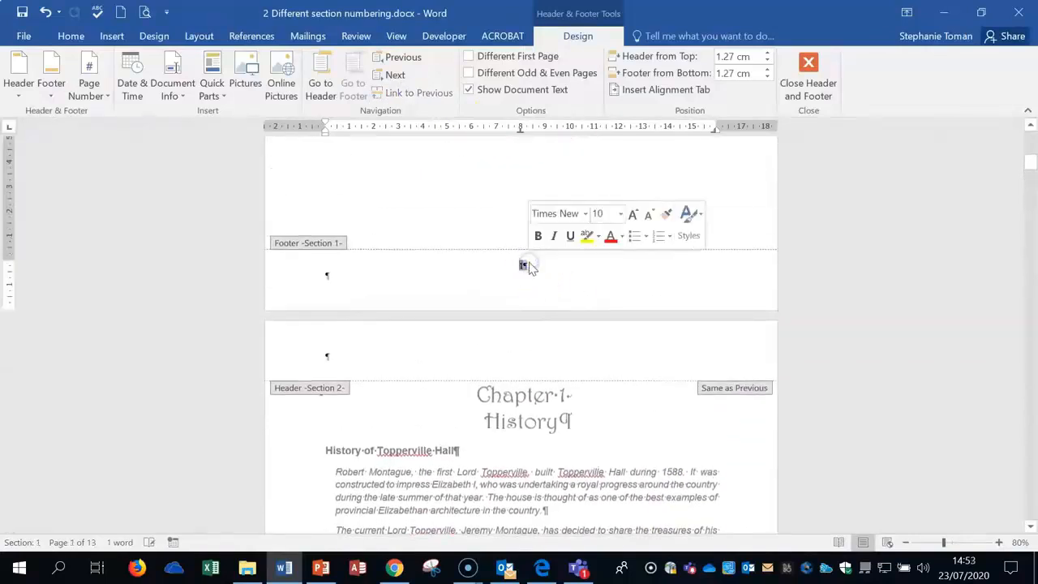
Format the section 2 footer's page numbers to start at 1.
scroll(527, 263, "down", 15)
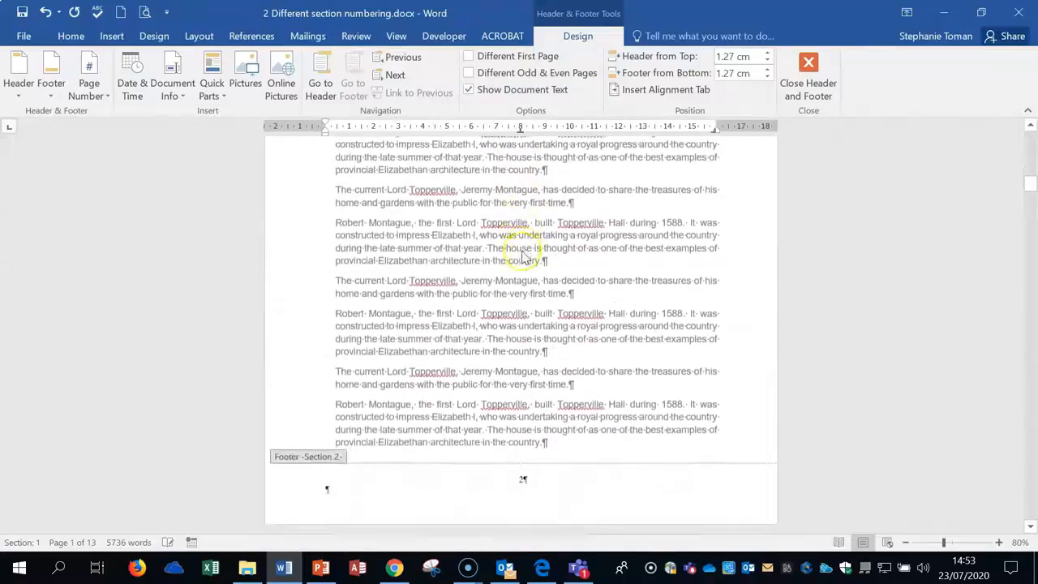
left_click(545, 333)
double_click(524, 323)
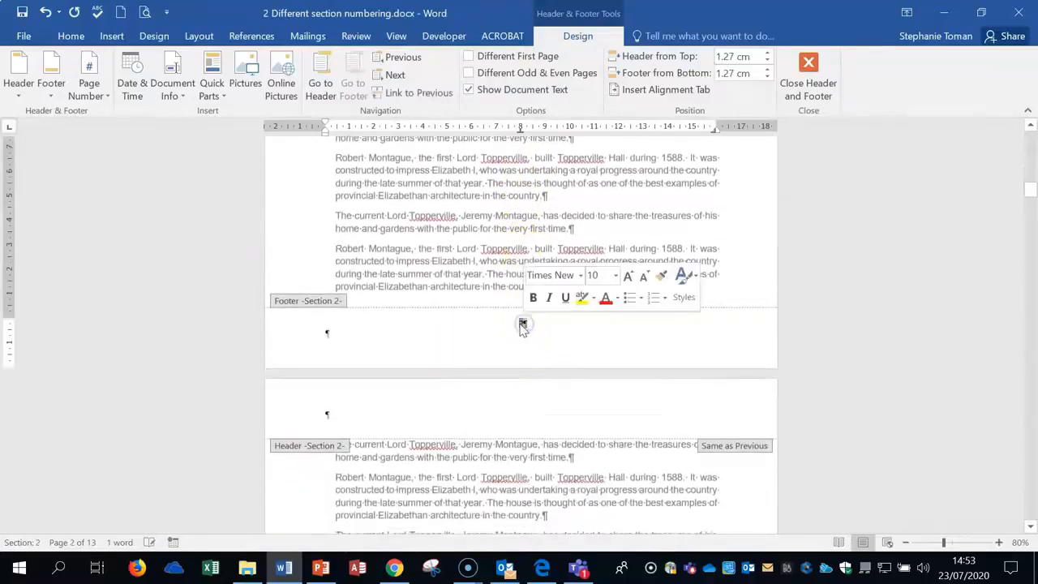
right_click(523, 325)
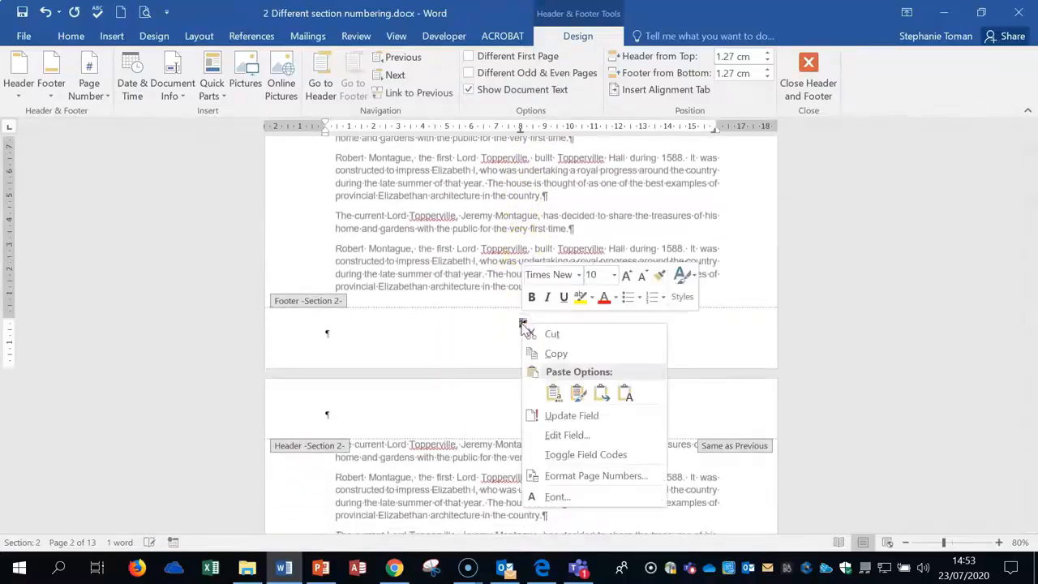
left_click(596, 472)
left_click(716, 333)
left_click(782, 369)
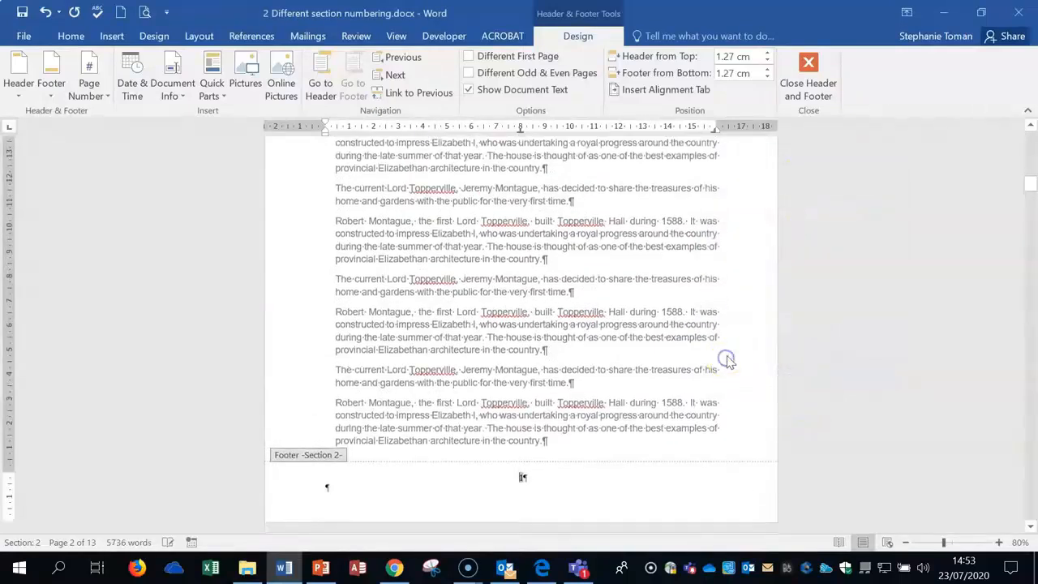
Return to the body text and hide the paragraph marks.
scroll(727, 362, "down", 10)
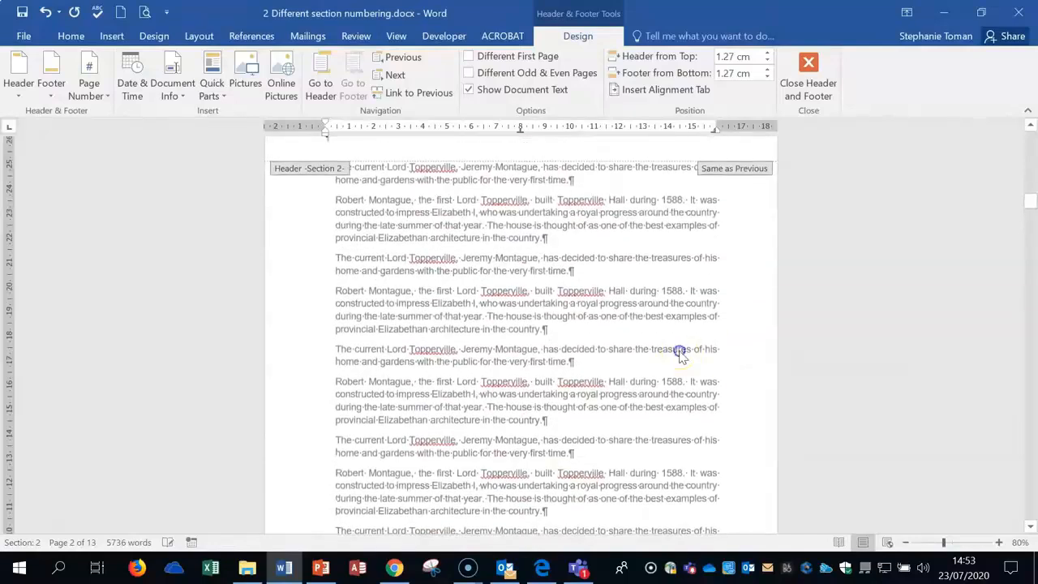
double_click(679, 352)
scroll(679, 355, "up", 4)
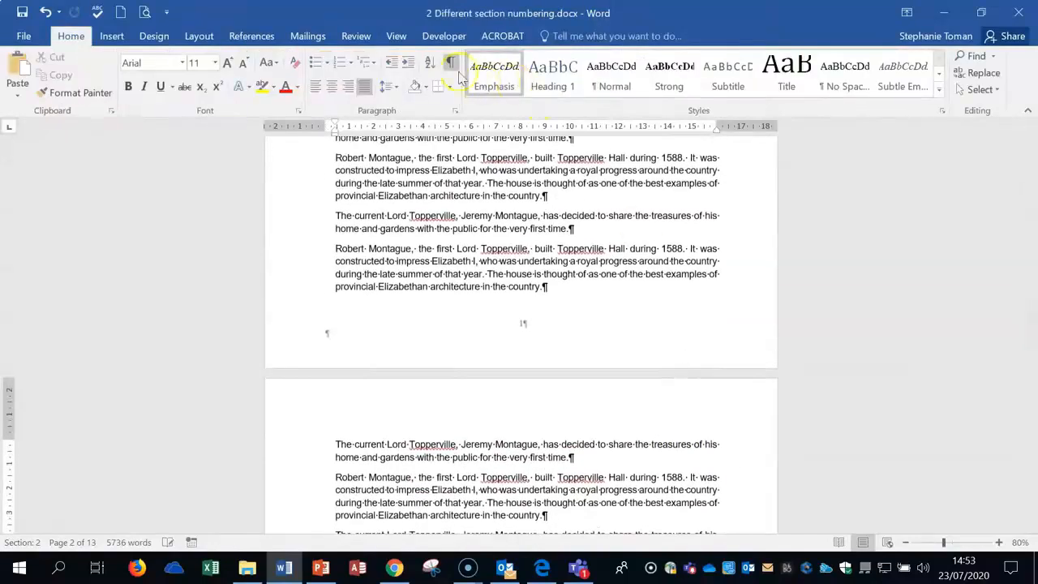
key("ctrl+shift+8")
Unlink the section 3 footer below Chapter 2 The House from the previous section's footer.
left_click(708, 276)
scroll(708, 275, "down", 10)
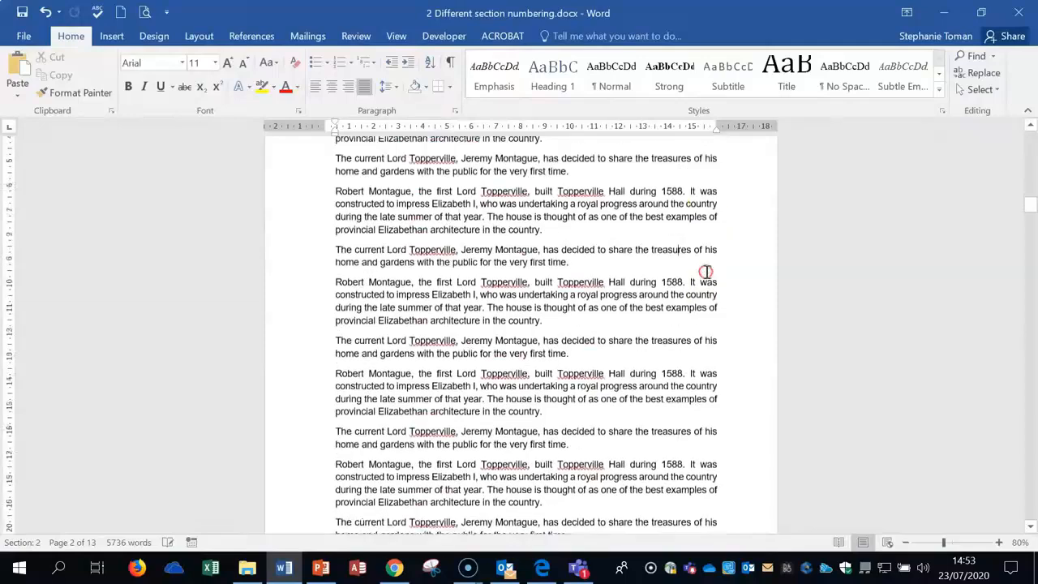
scroll(737, 288, "up", 3)
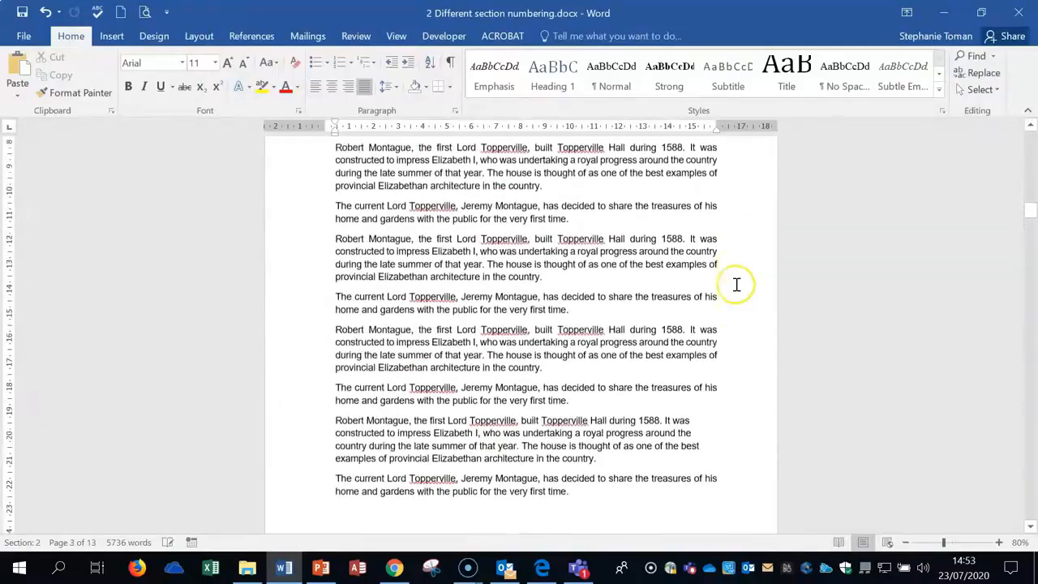
scroll(736, 285, "down", 5)
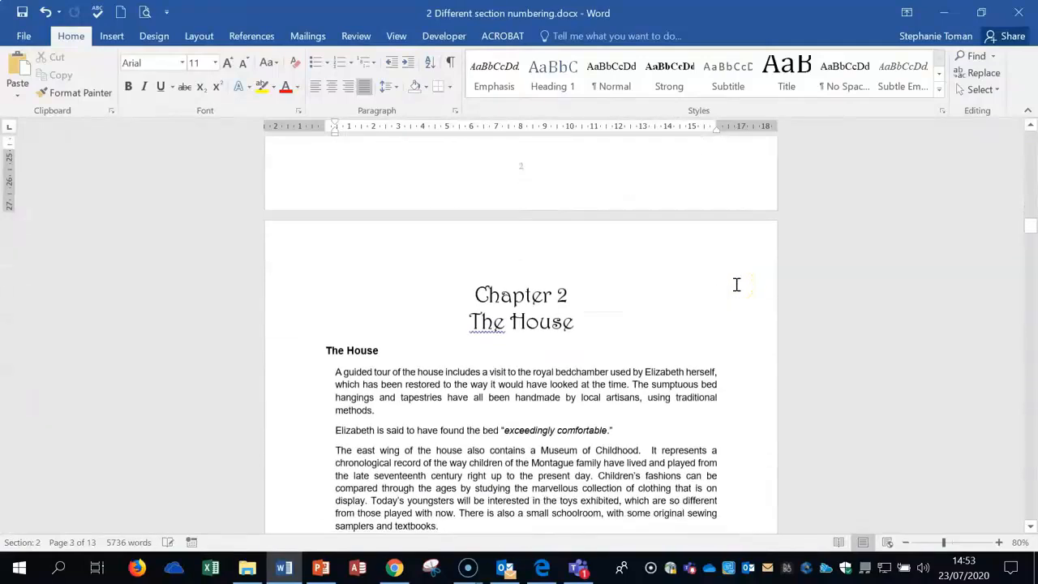
scroll(737, 284, "down", 6)
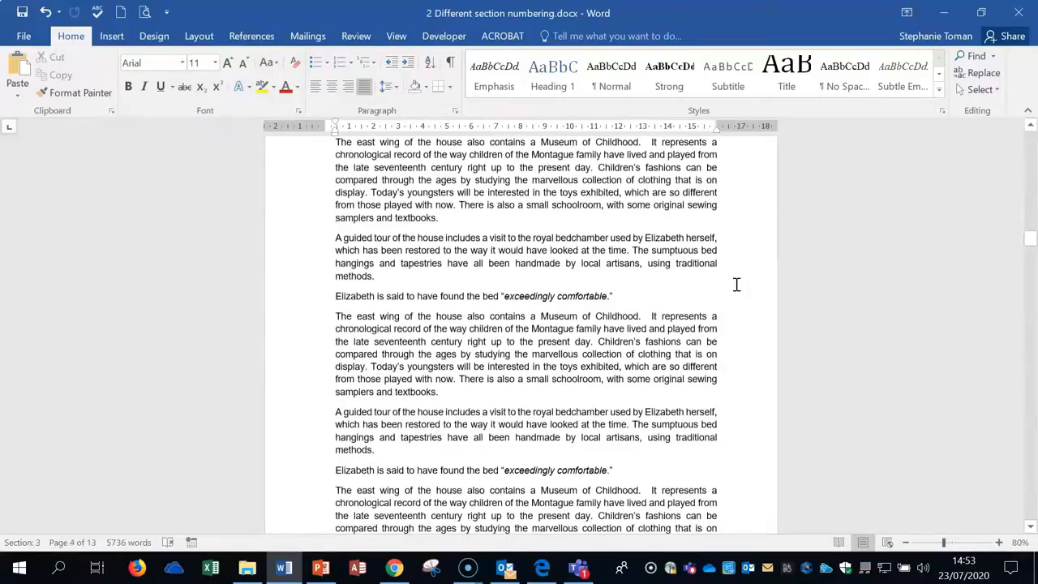
scroll(736, 284, "down", 6)
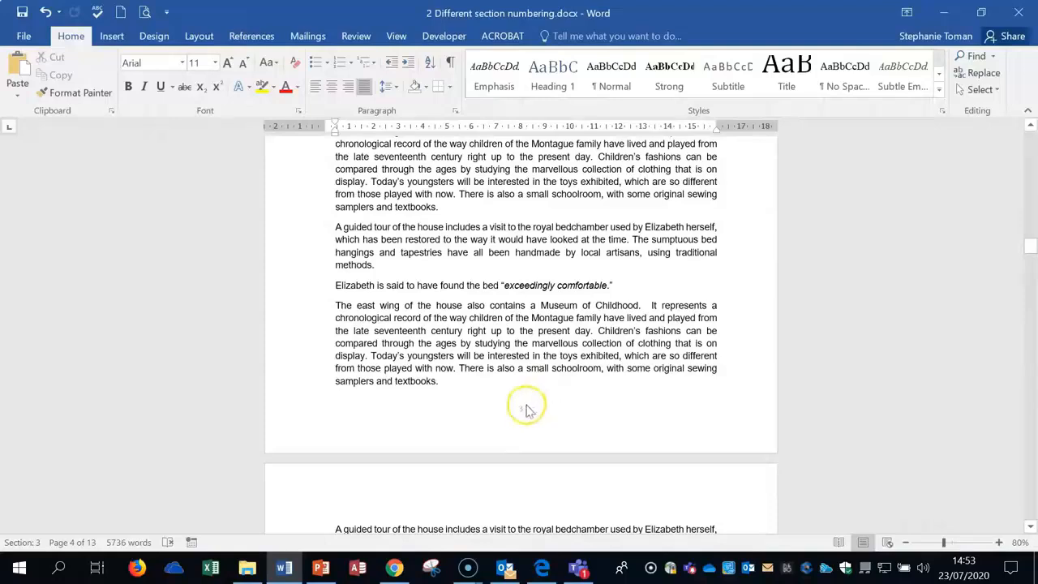
double_click(521, 407)
double_click(521, 407)
left_click(418, 93)
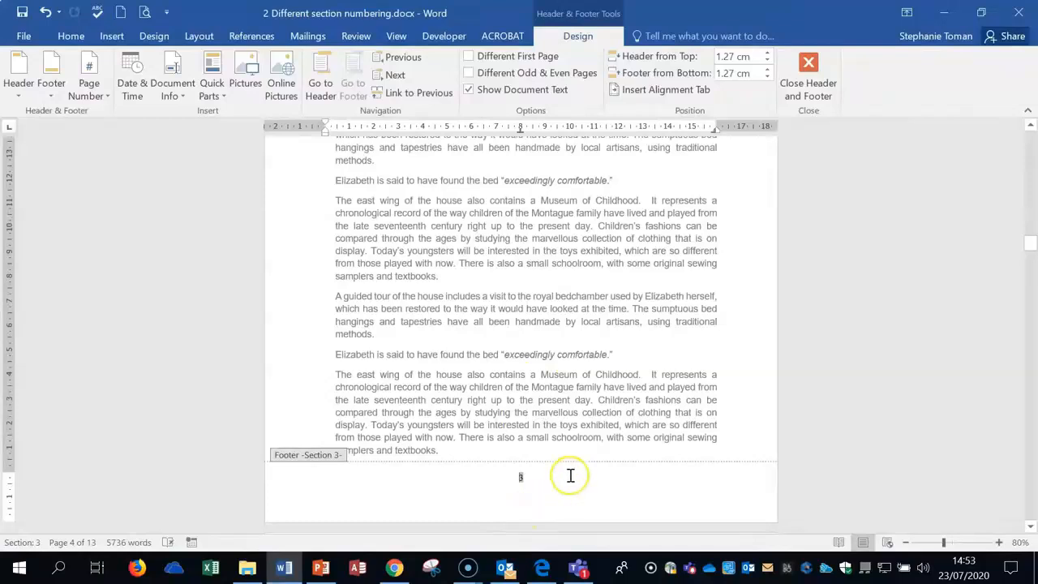
Set the section 3 page number format to i, ii, iii and close the footer.
scroll(570, 475, "down", 3)
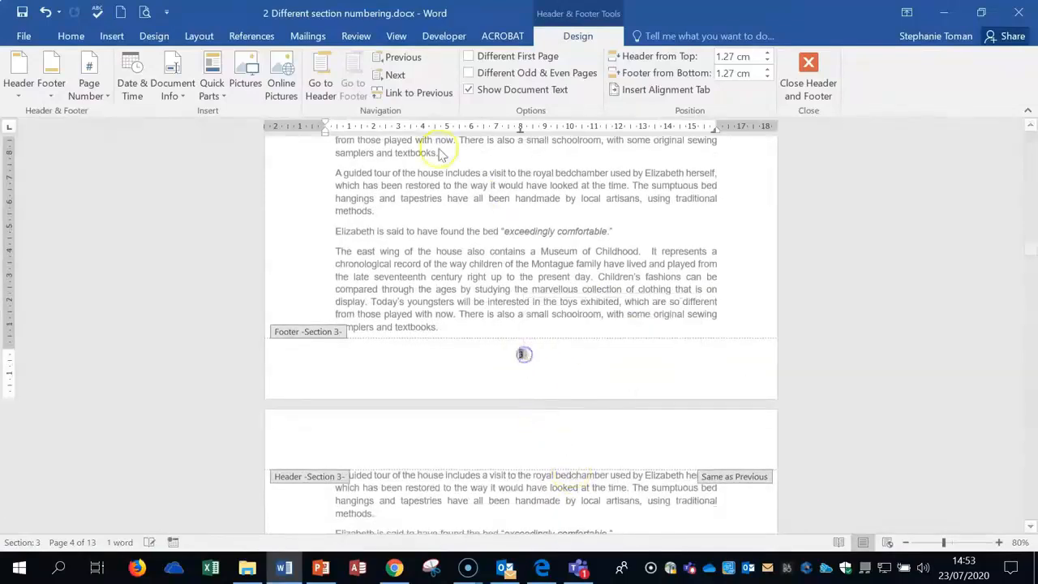
double_click(520, 357)
right_click(522, 357)
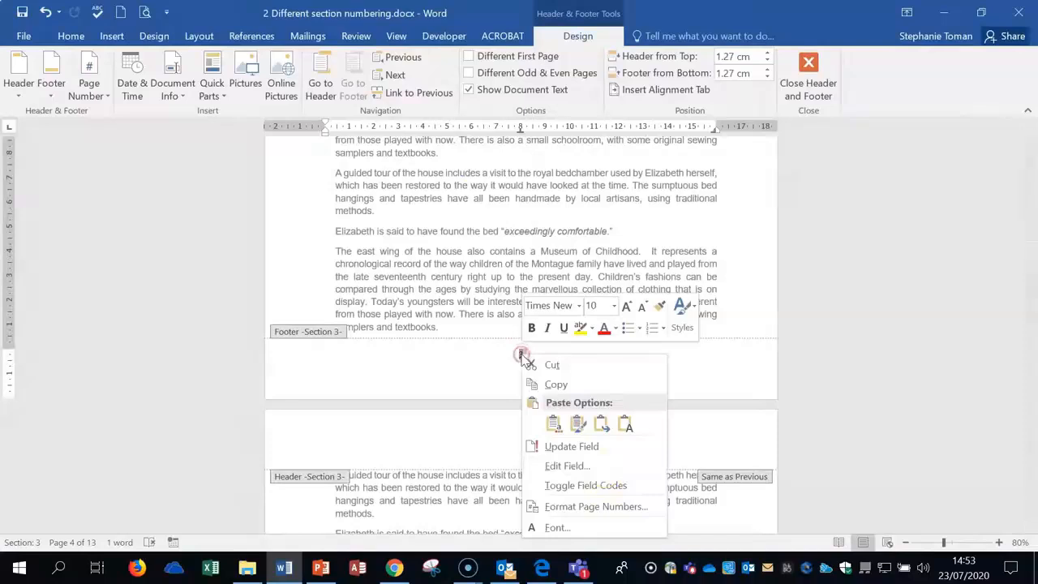
left_click(609, 506)
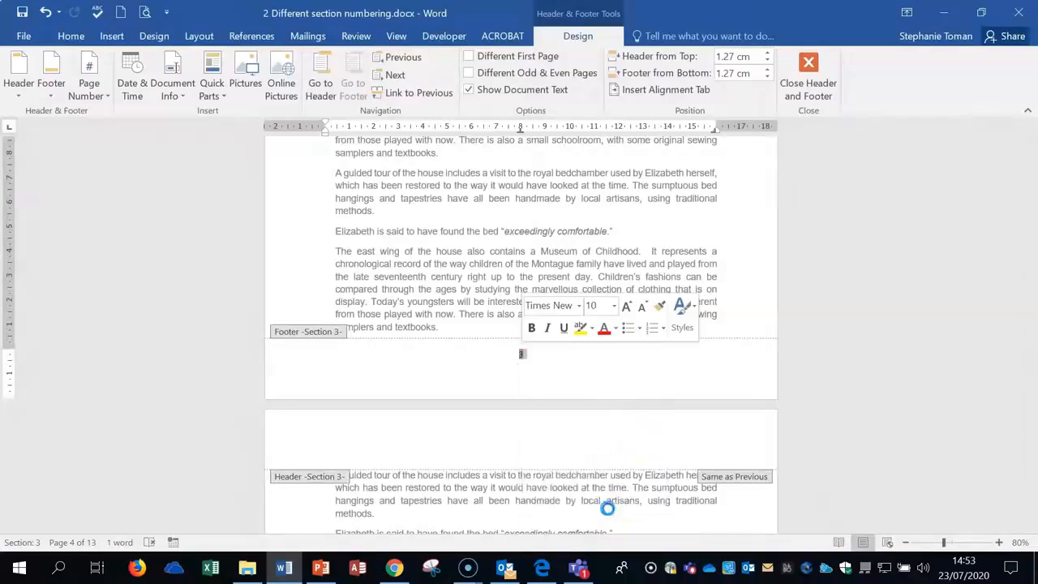
left_click(884, 185)
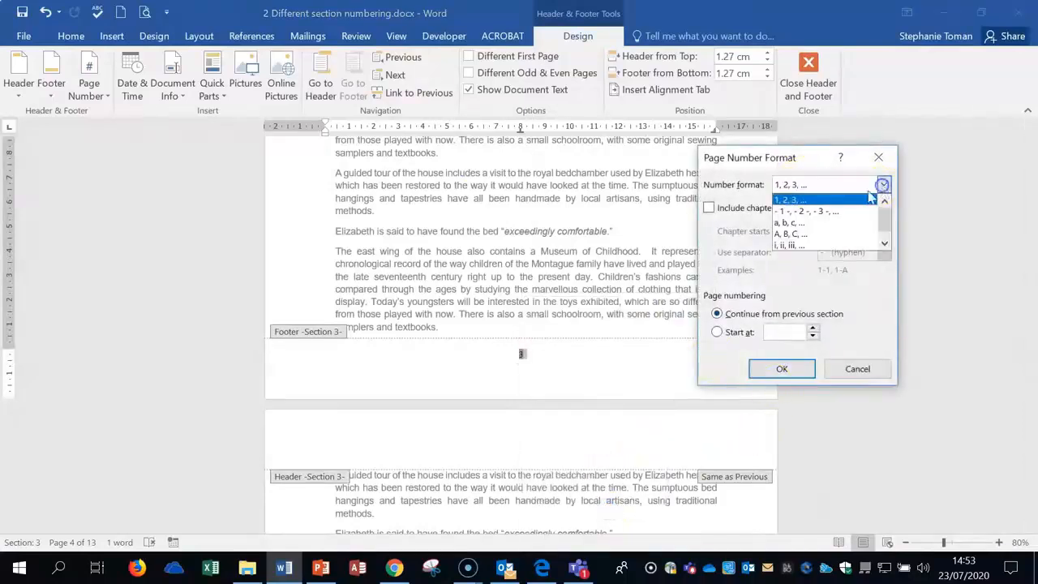
left_click(797, 248)
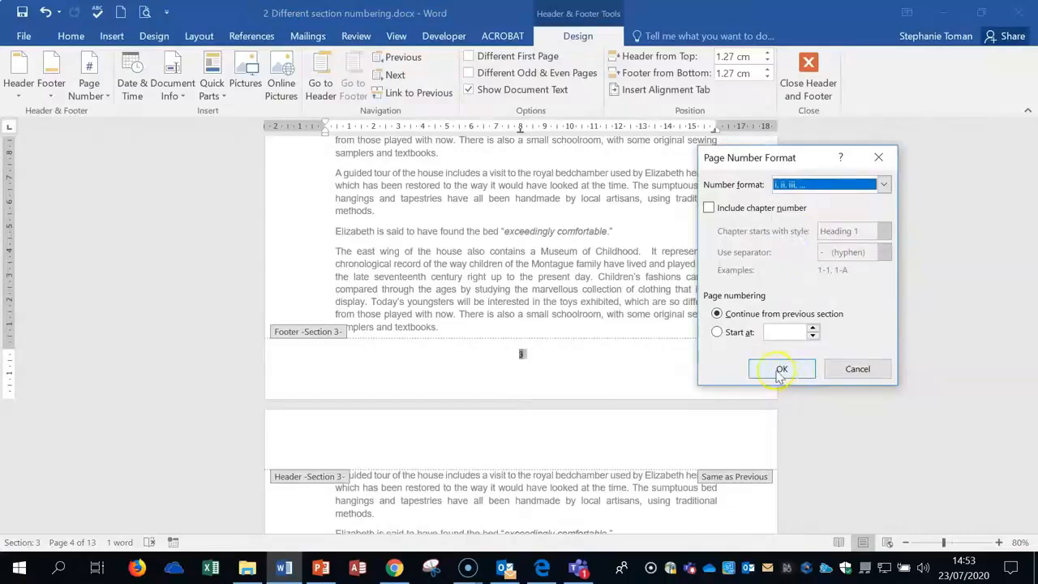
left_click(780, 369)
scroll(673, 373, "down", 10)
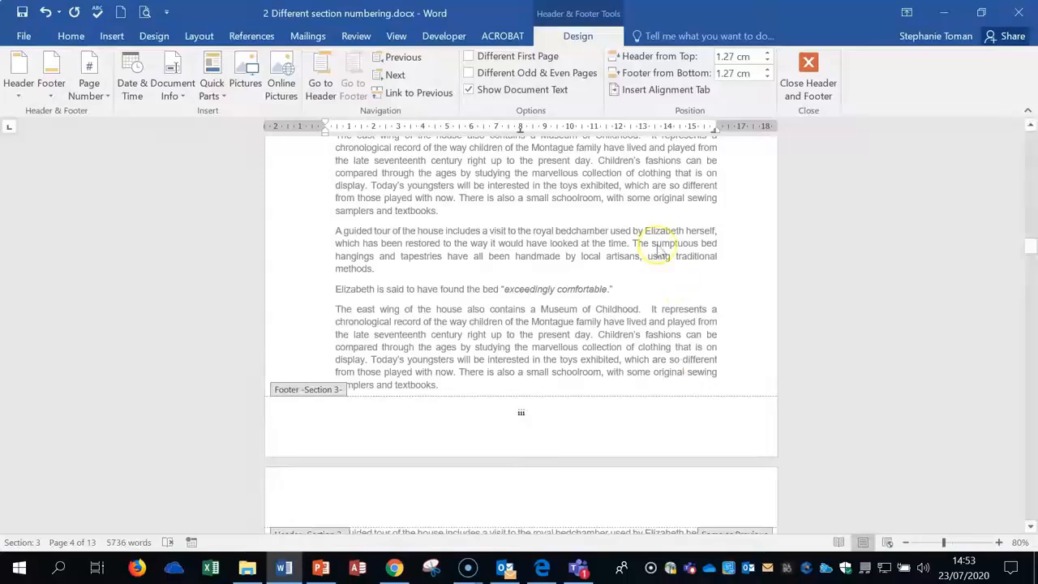
left_click(808, 77)
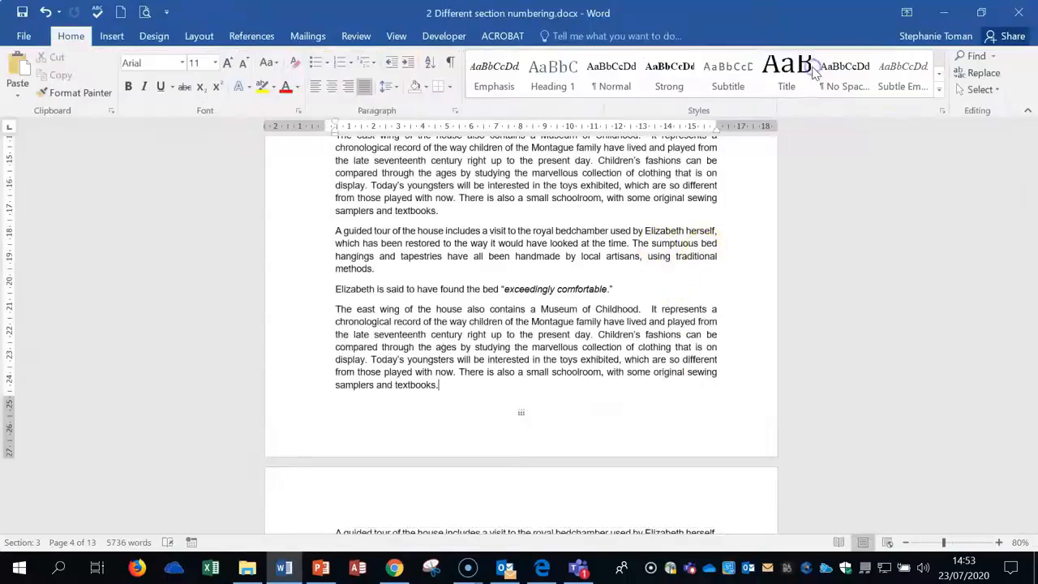
Close the document without saving and open 3 Vertical Alignment.docx from the 4 Document Setup folder.
left_click(1023, 13)
left_click(514, 315)
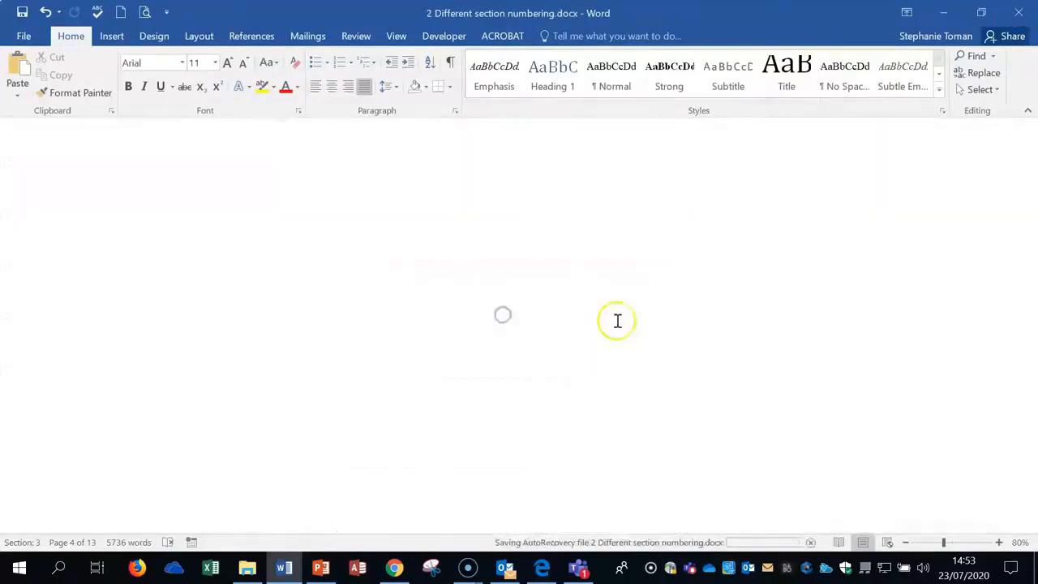
left_click(487, 300)
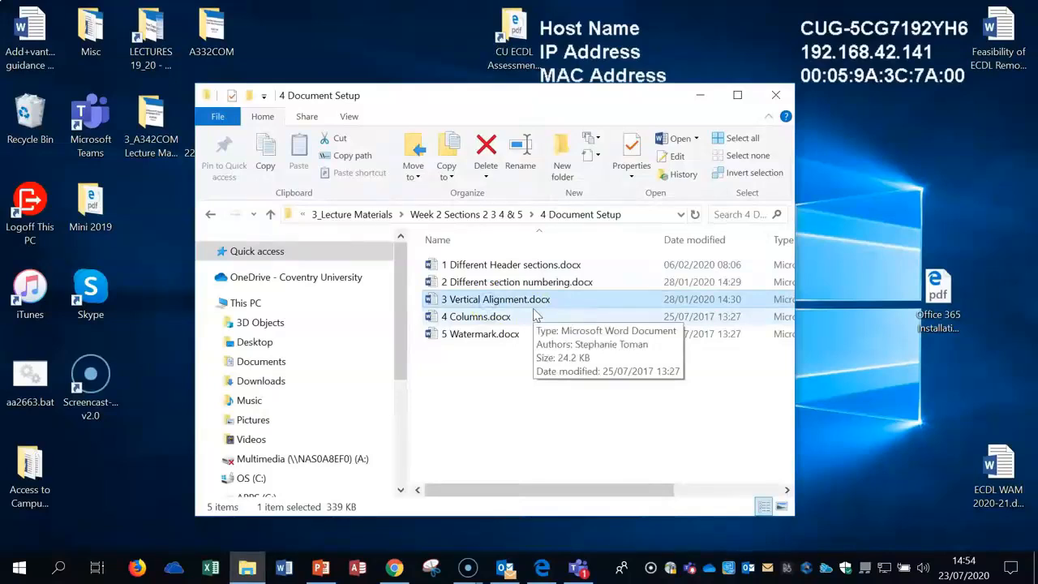
left_click(510, 304)
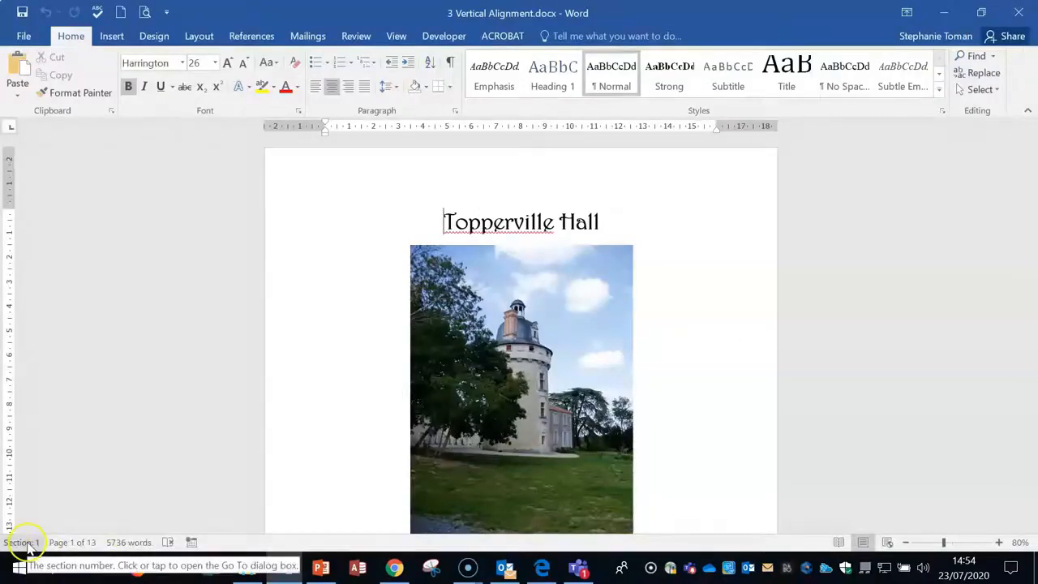
Check the status bar's Section option and the section of the title page and Chapter 1 text, ending with the cursor before the Topperville Hall title.
right_click(28, 549)
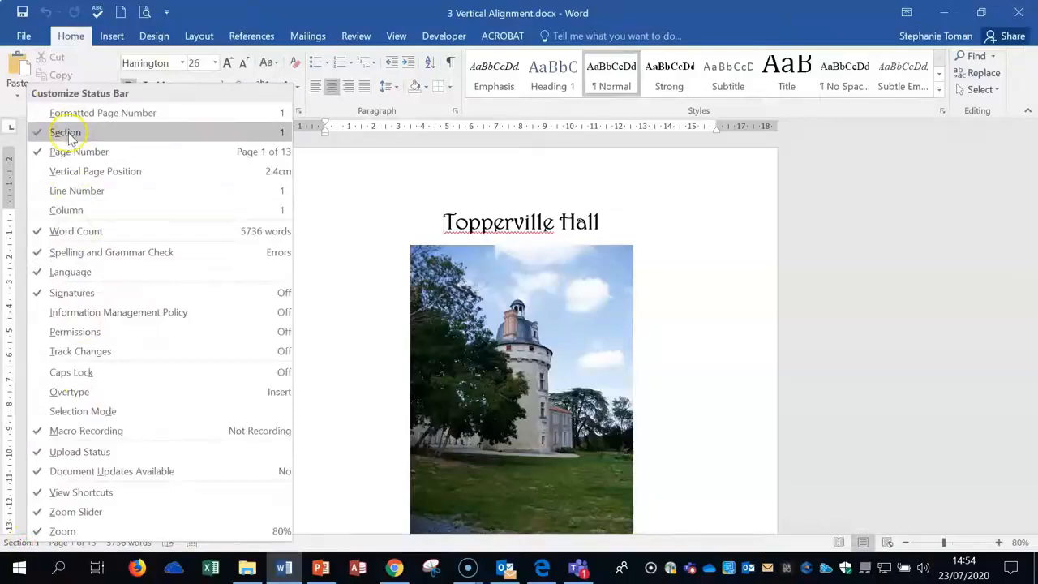
left_click(764, 364)
scroll(763, 364, "down", 1)
left_click(442, 164)
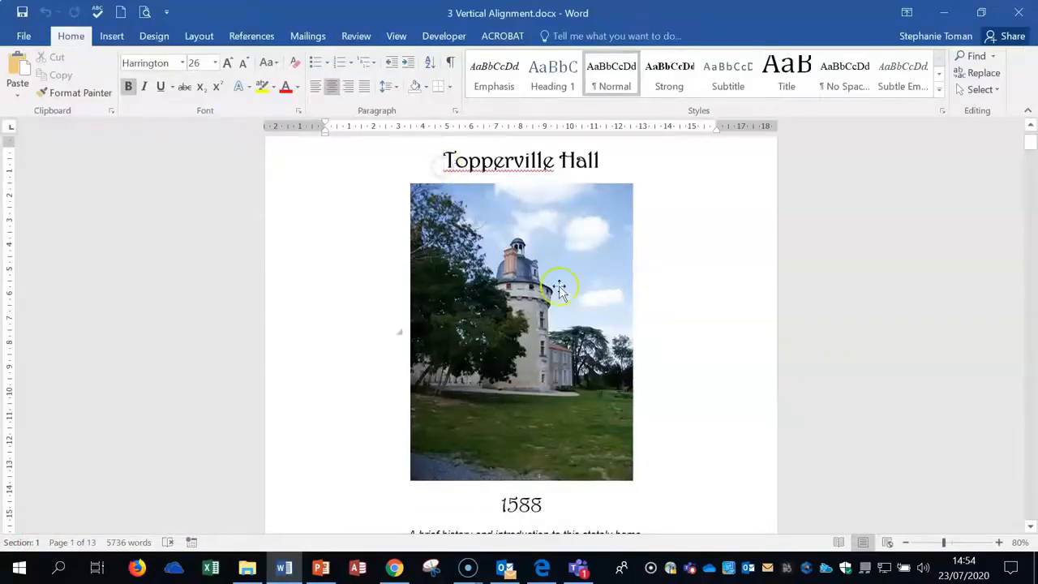
left_click(559, 288)
left_click(442, 162)
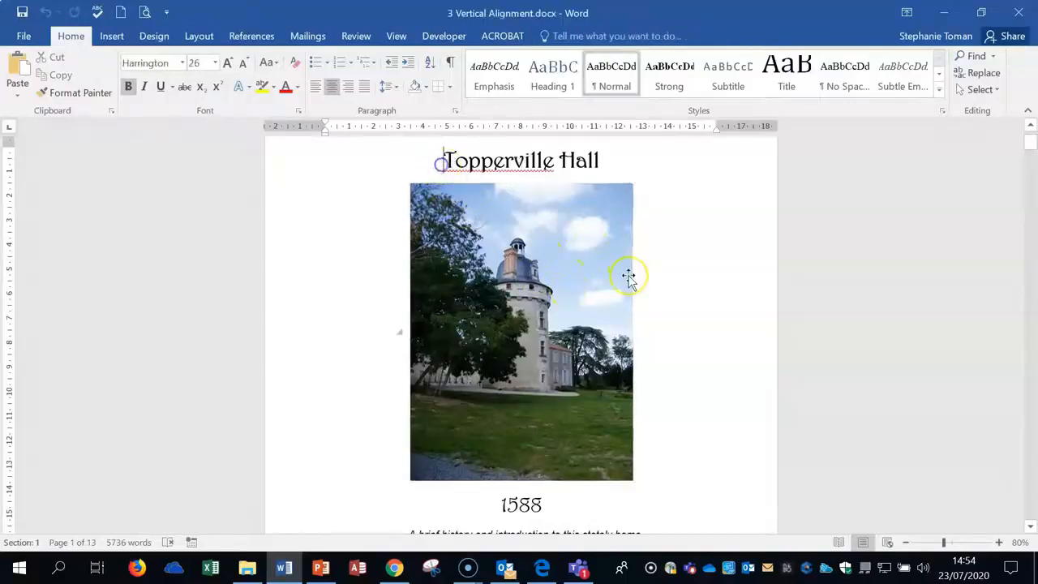
scroll(669, 461, "down", 2)
left_click(579, 466)
scroll(579, 466, "down", 5)
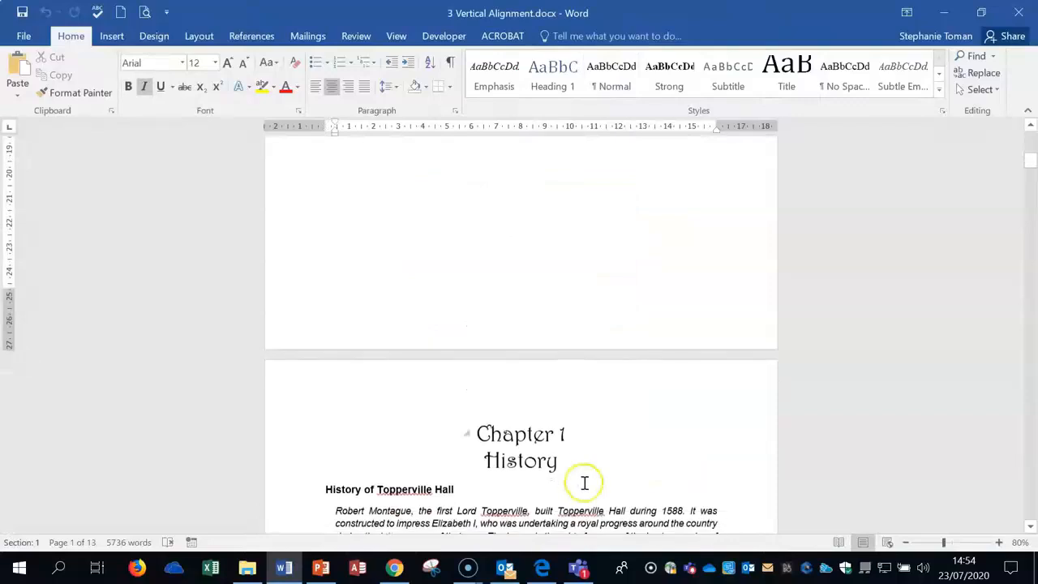
left_click(589, 462)
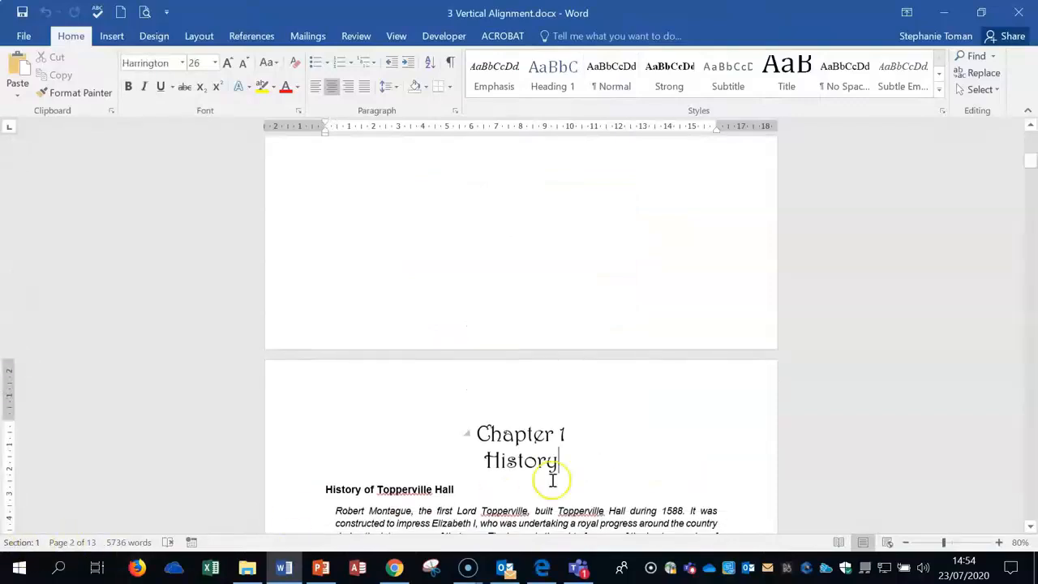
scroll(560, 466, "down", 2)
left_click(421, 505)
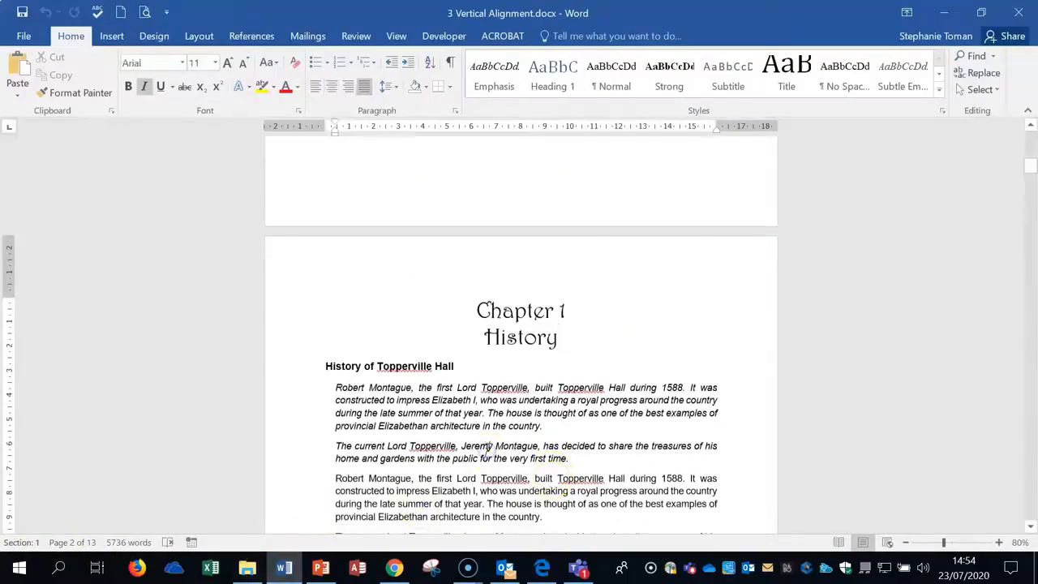
scroll(487, 451, "down", 2)
scroll(536, 464, "up", 15)
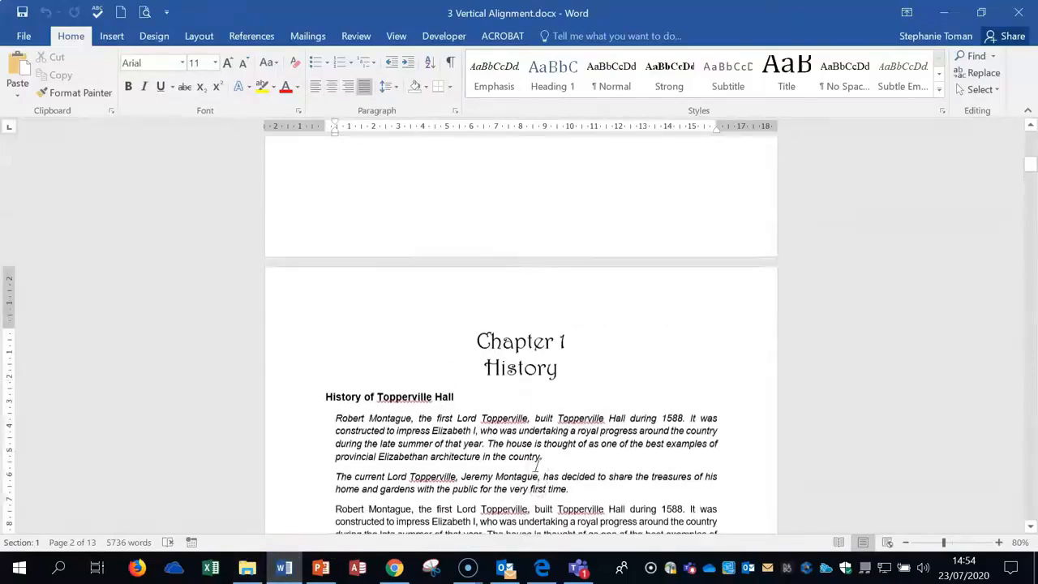
left_click(446, 189)
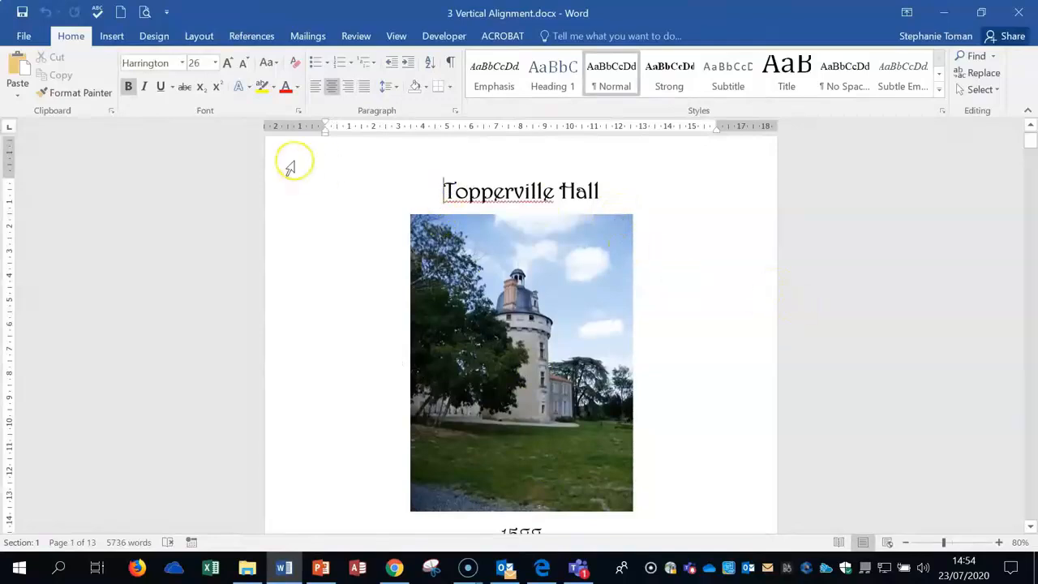
Set the title page section's vertical alignment to Justified in Page Setup, applied to this section only.
left_click(194, 38)
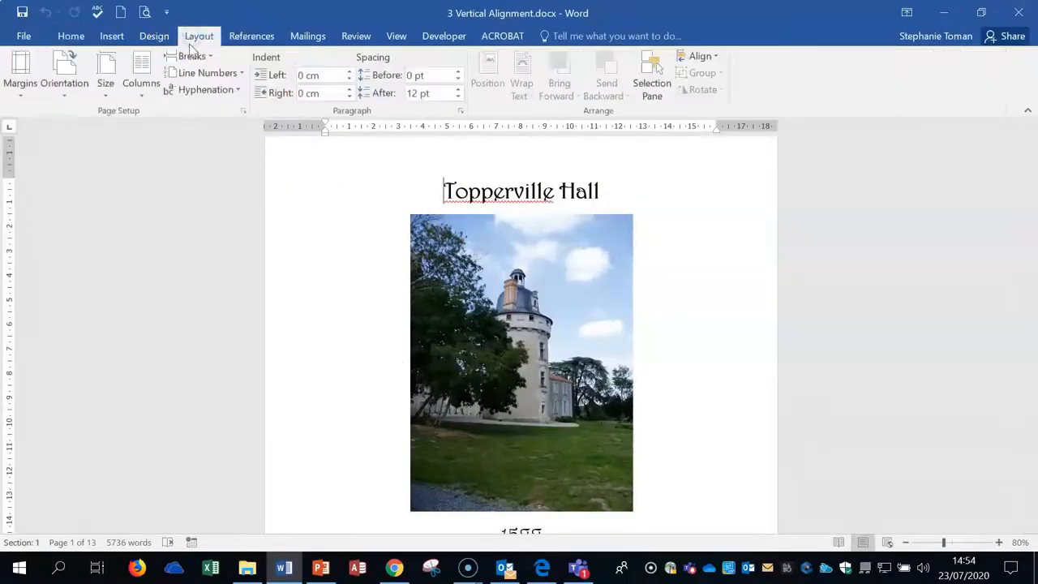
left_click(242, 111)
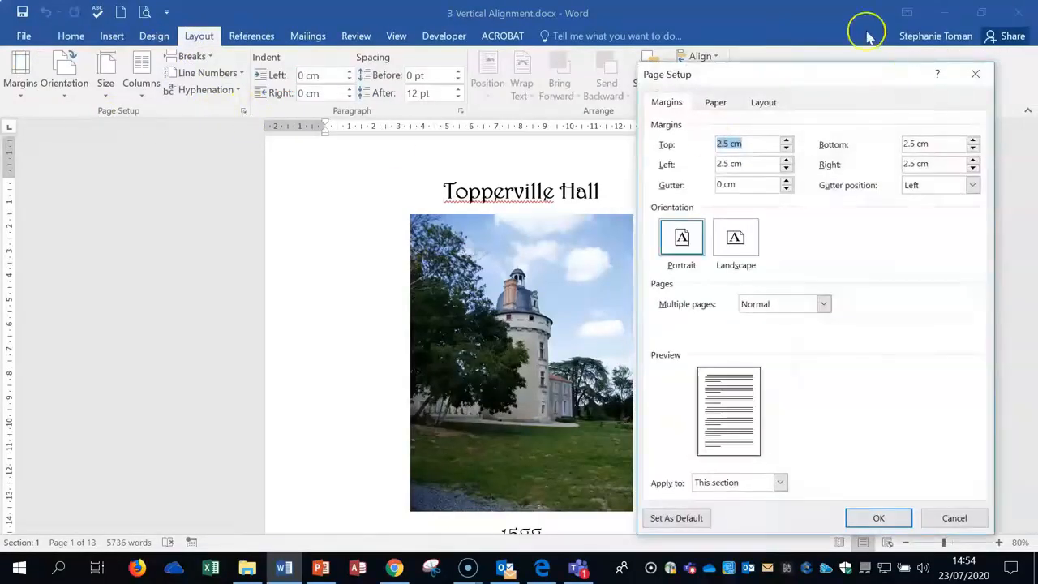
left_click(764, 102)
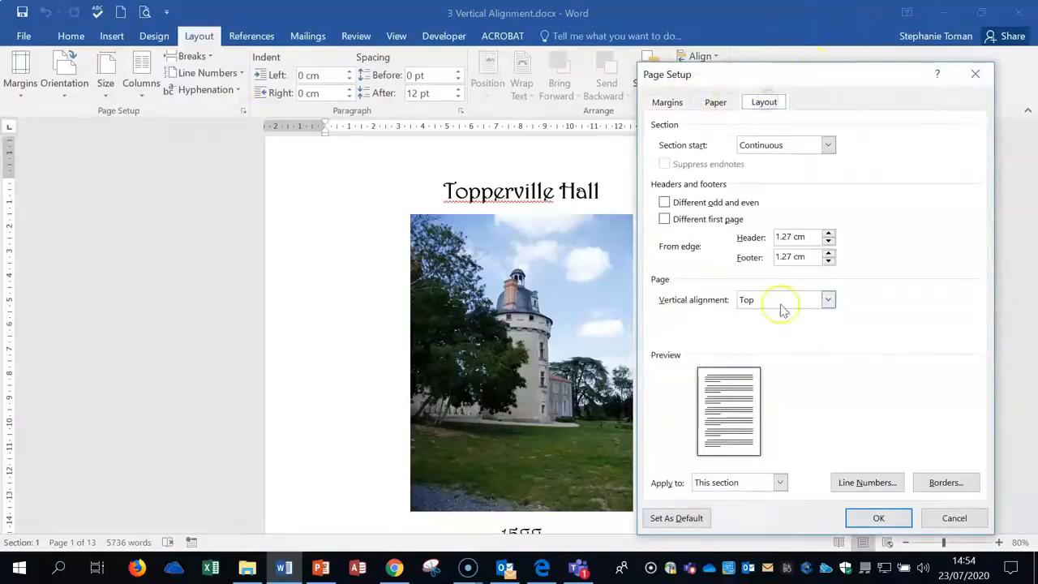
left_click(827, 300)
left_click(774, 334)
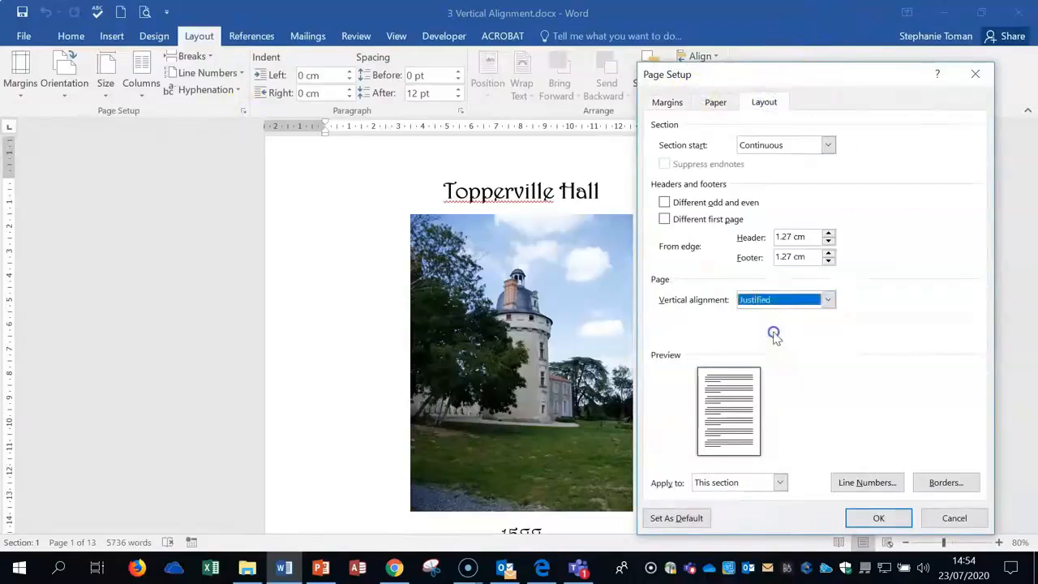
left_click(780, 483)
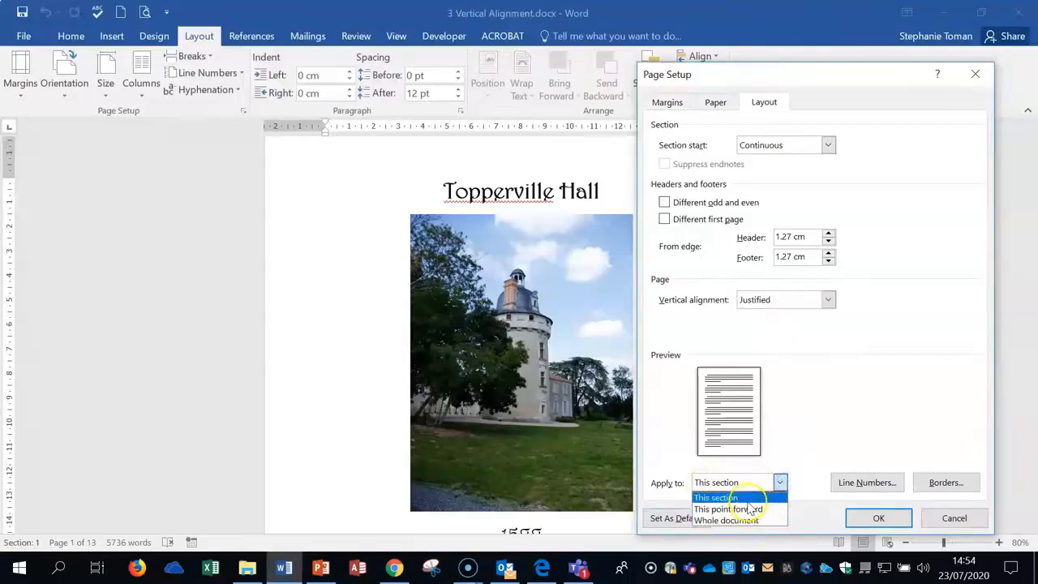
left_click(746, 498)
left_click(875, 519)
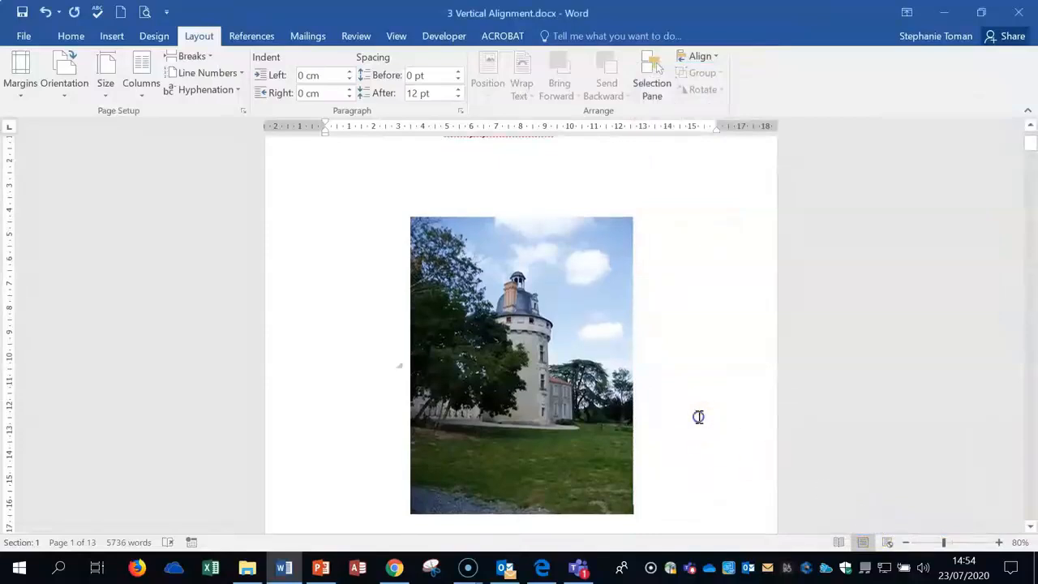
Examine the vertical spacing between the Topperville Hall title, picture, 1588 line and tagline on the title page.
scroll(699, 417, "down", 5)
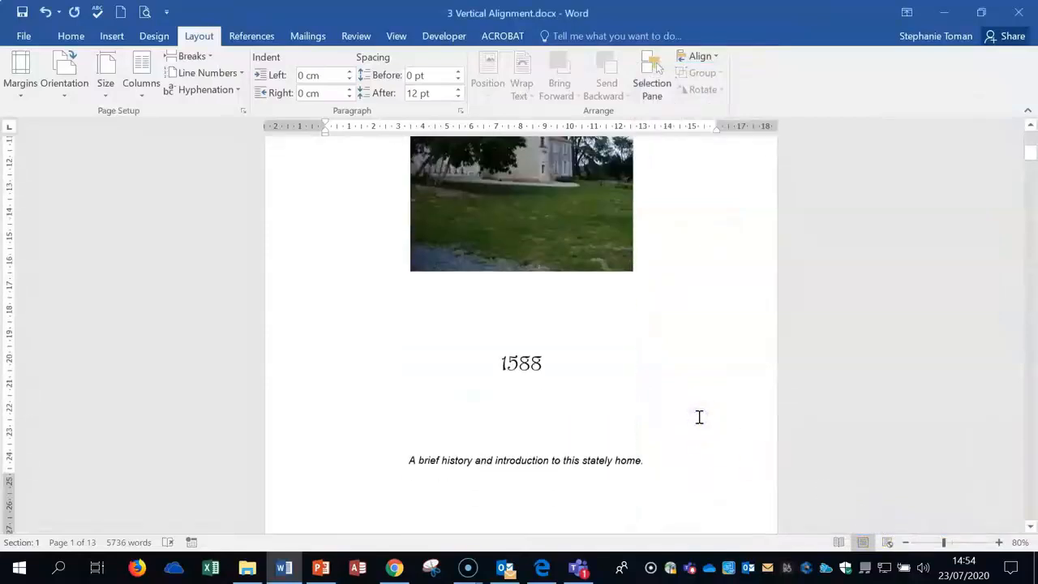
scroll(699, 416, "up", 3)
left_click(487, 441)
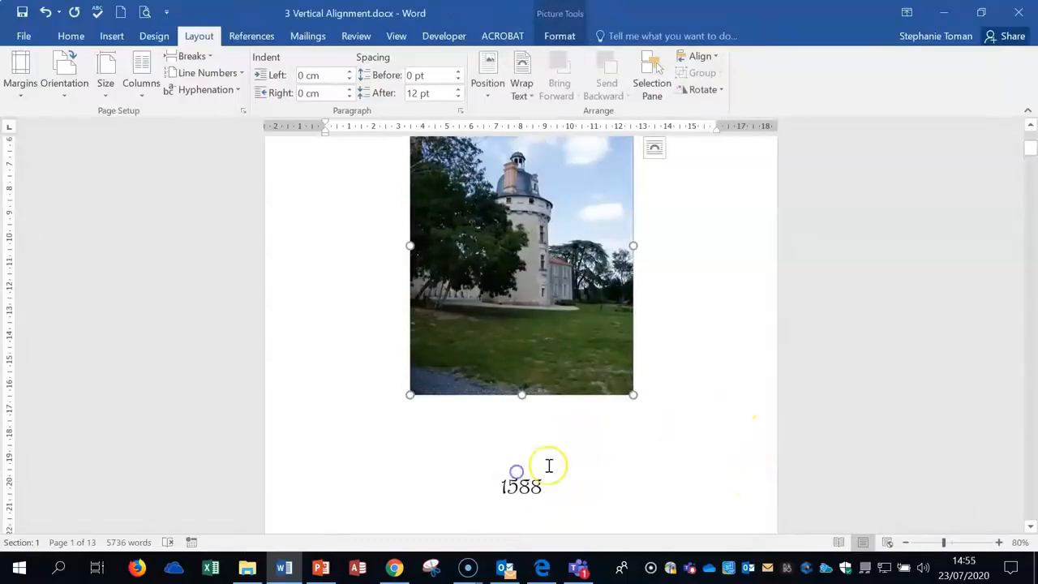
scroll(560, 457, "up", 3)
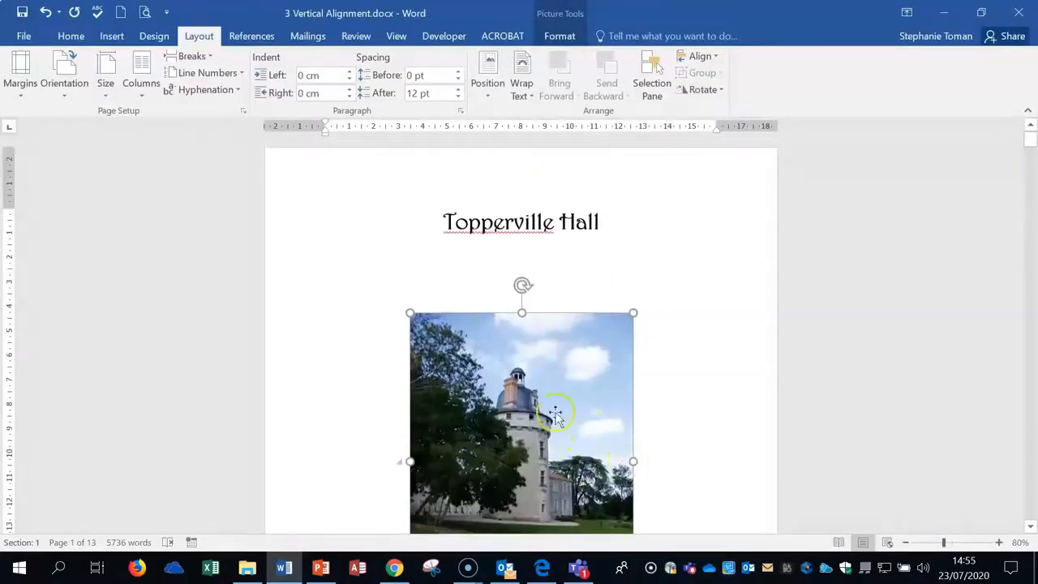
left_click(684, 305)
scroll(684, 306, "down", 3)
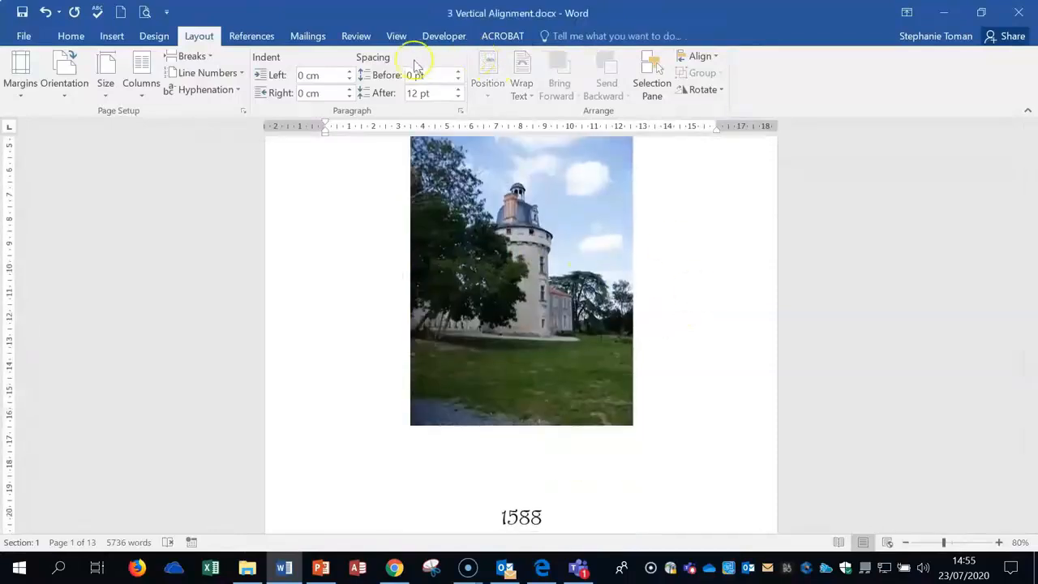
Show the formatting marks and check the gaps between the title page items for empty paragraphs.
left_click(63, 39)
left_click(450, 63)
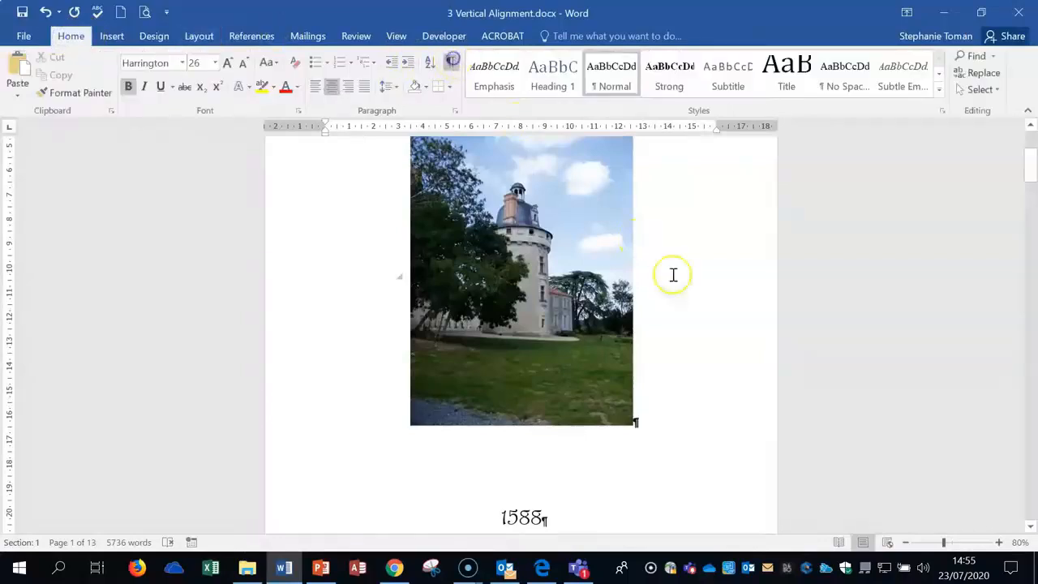
scroll(702, 309, "up", 3)
scroll(705, 309, "down", 8)
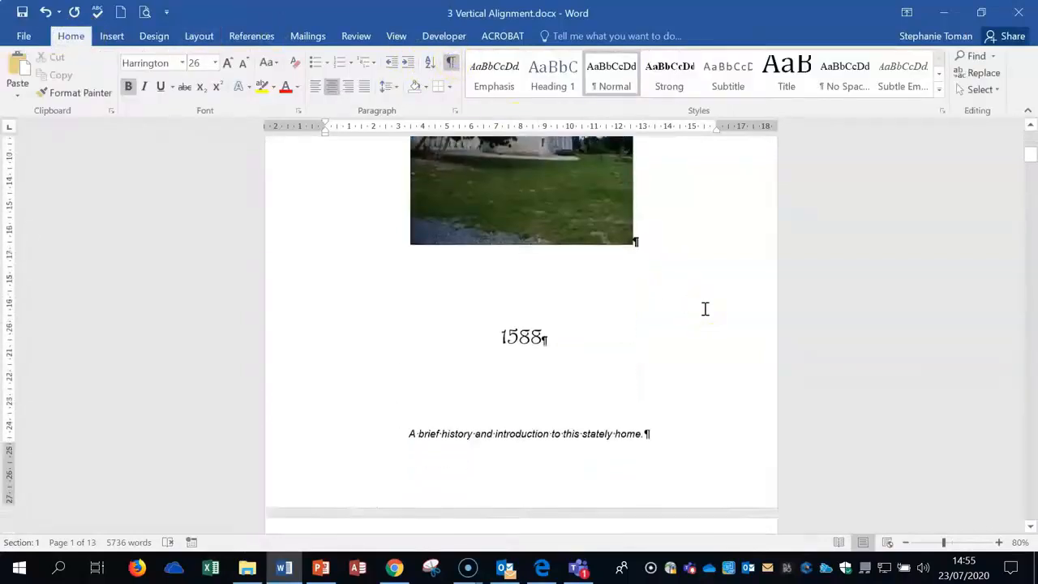
scroll(705, 309, "up", 8)
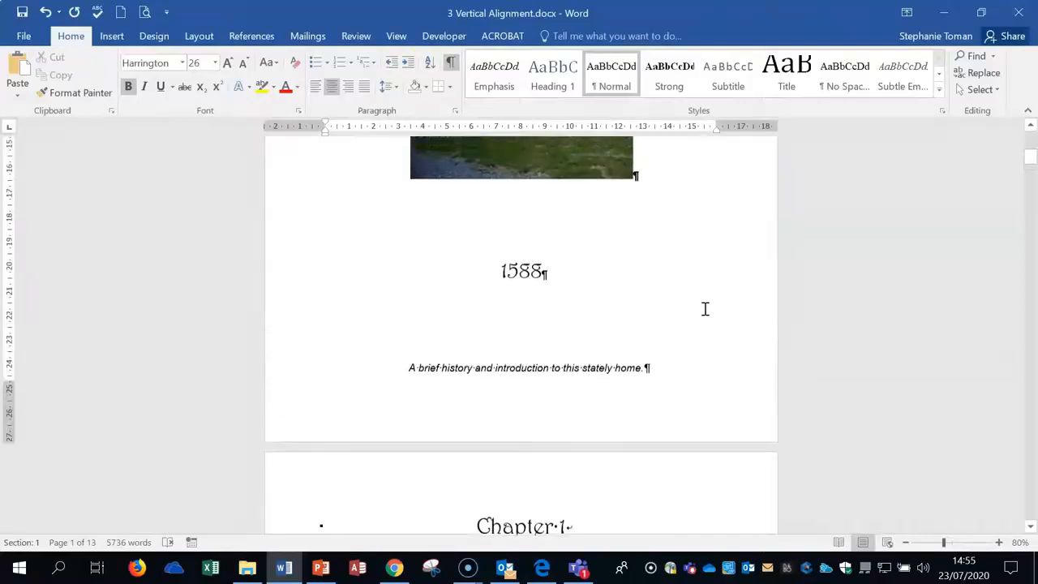
scroll(705, 308, "up", 1)
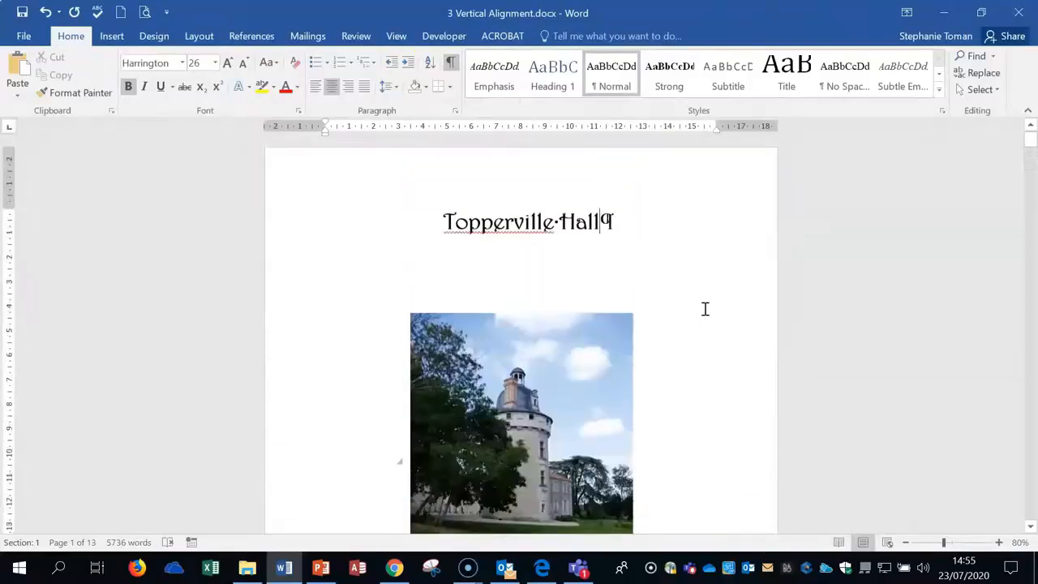
Deselect the title page picture and close 3 Vertical Alignment.docx.
left_click(558, 427)
left_click(673, 296)
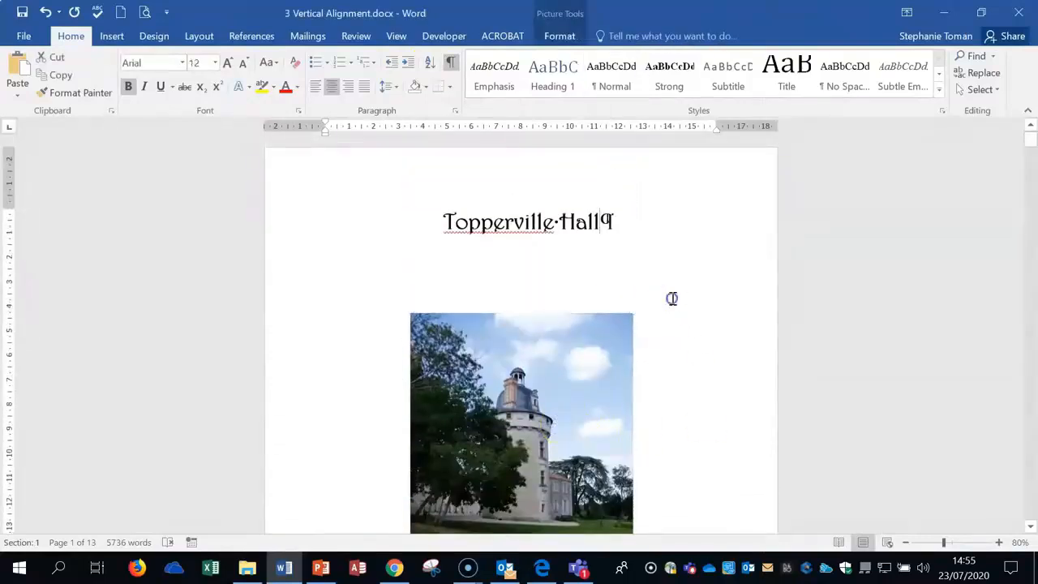
left_click(1017, 11)
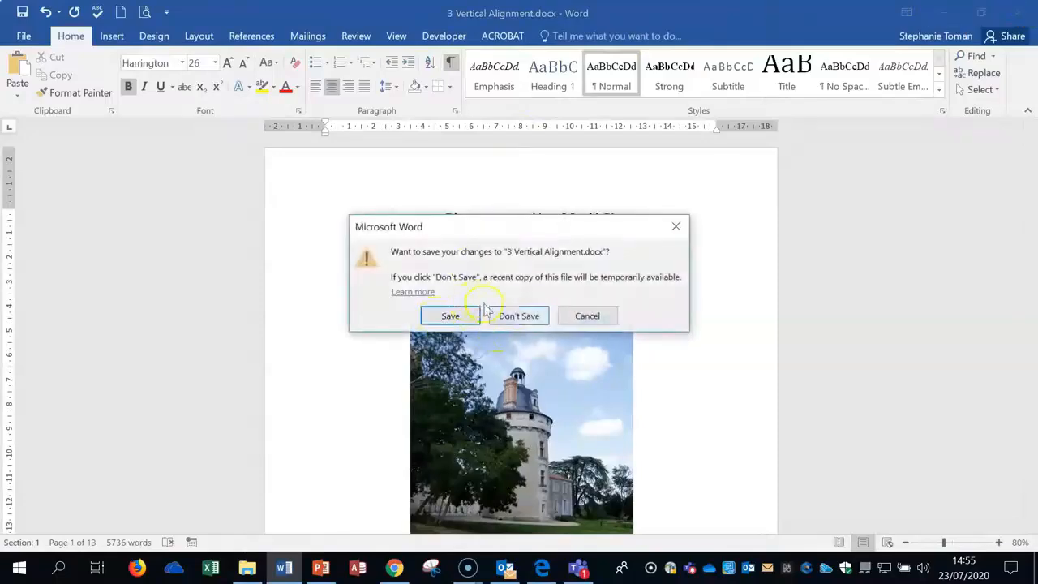